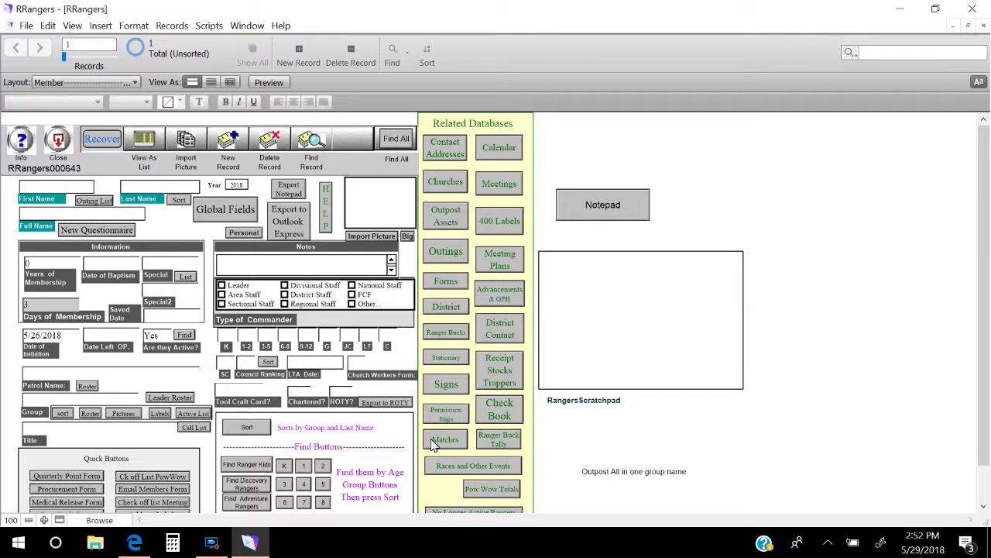
Open the Purchase Calculator of the Permission Slips database and add a new food record
{"action": "left_click", "coordinate": [445, 415]}
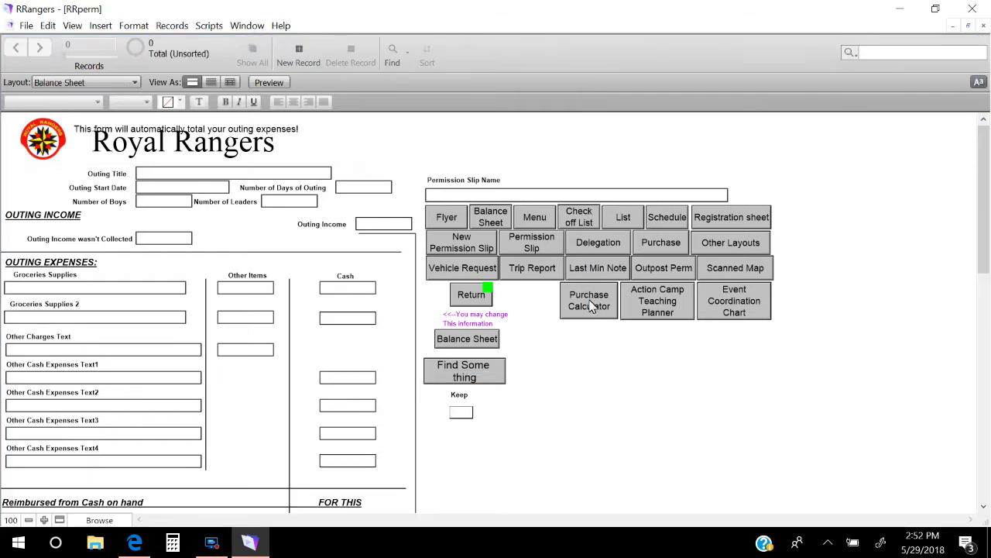
{"action": "left_click", "coordinate": [591, 306]}
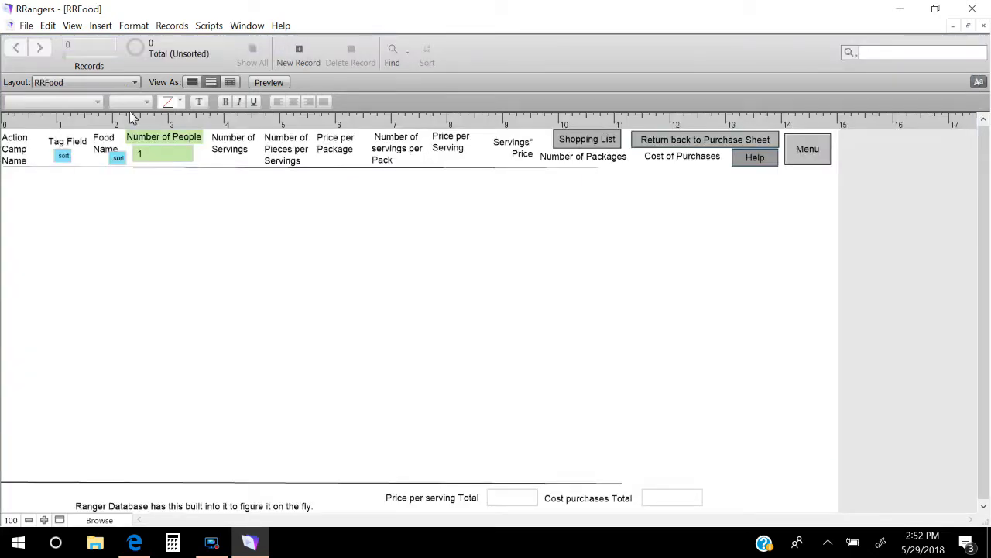
{"action": "left_click", "coordinate": [300, 62]}
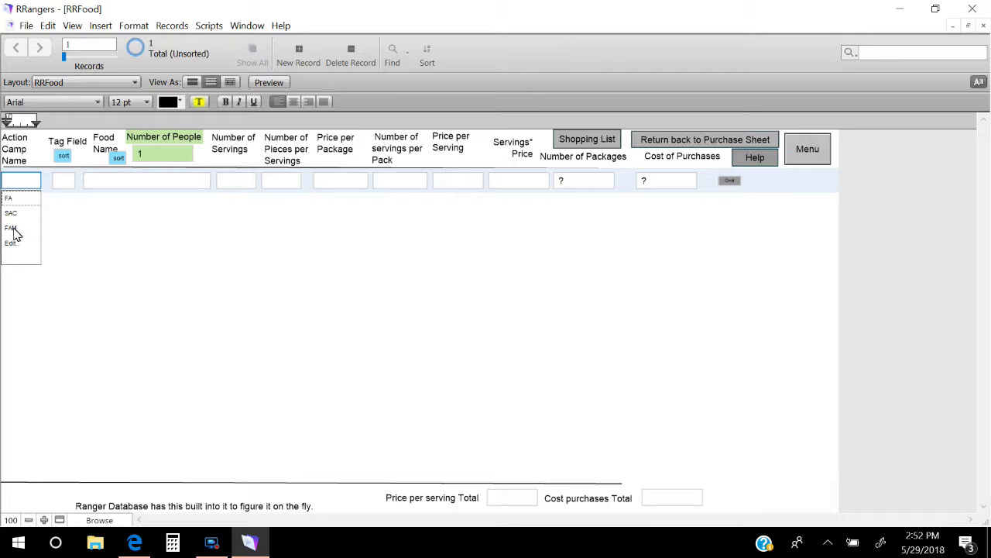
Fill in the new record with camp name FAM, tag 1F and food name "Icream Cone Drum Stick 4"
{"action": "left_click", "coordinate": [12, 228]}
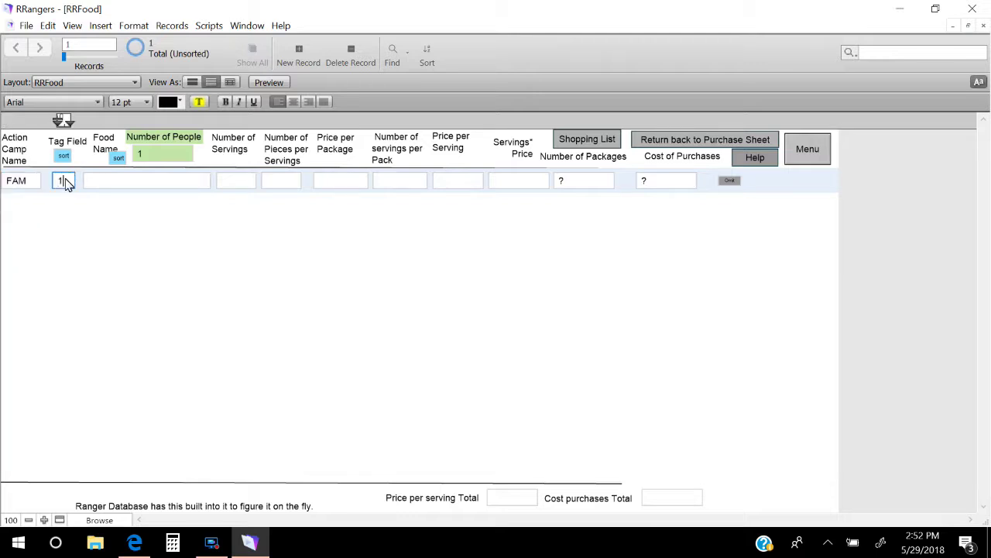
{"action": "left_click", "coordinate": [133, 182]}
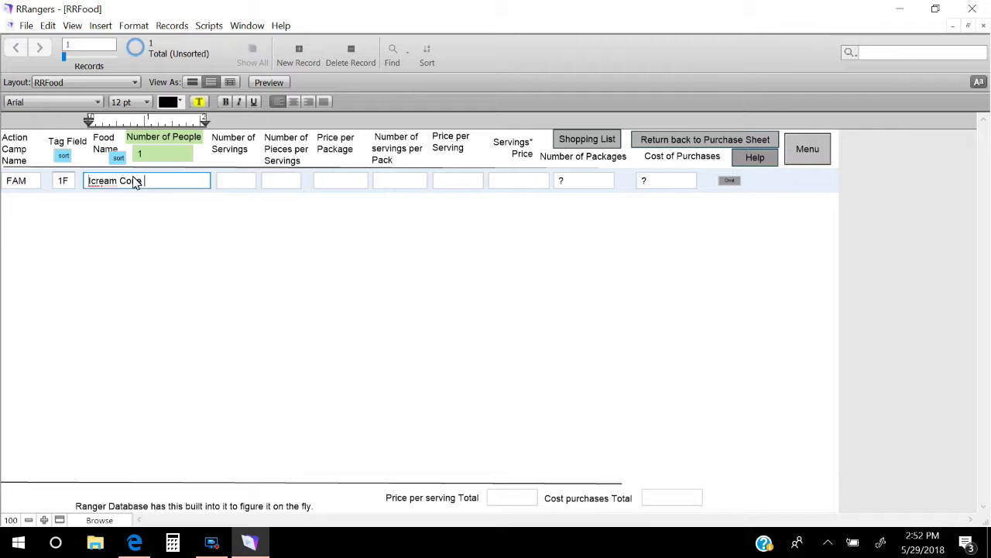
{"action": "type", "text": "um Stick 4"}
Enter 1 serving, 1 piece per serving, a package price of 3.00 and 4 servings per pack for the ice cream cones
{"action": "left_click", "coordinate": [235, 183]}
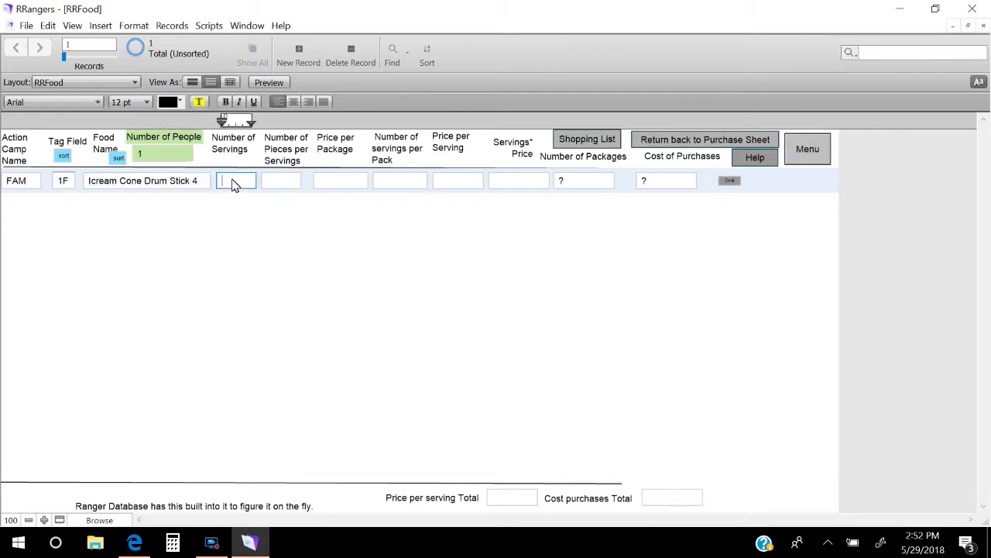
{"action": "left_click", "coordinate": [284, 186]}
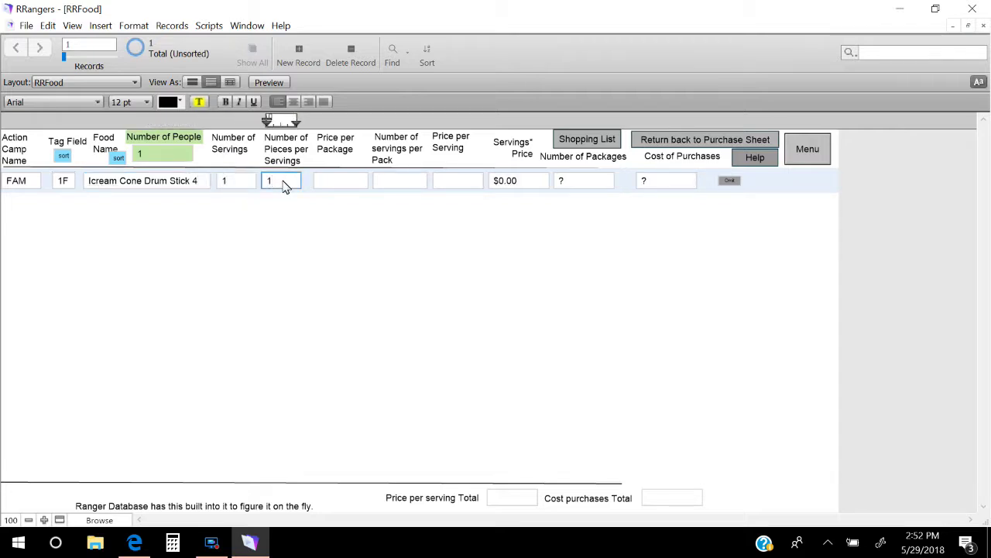
{"action": "left_click", "coordinate": [335, 183]}
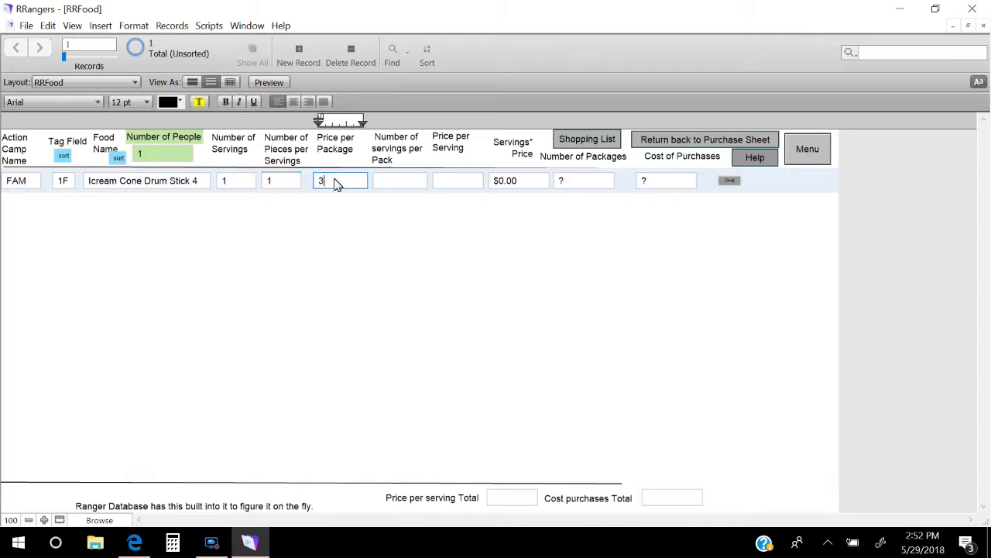
{"action": "type", "text": "3.00"}
{"action": "key", "text": "Tab"}
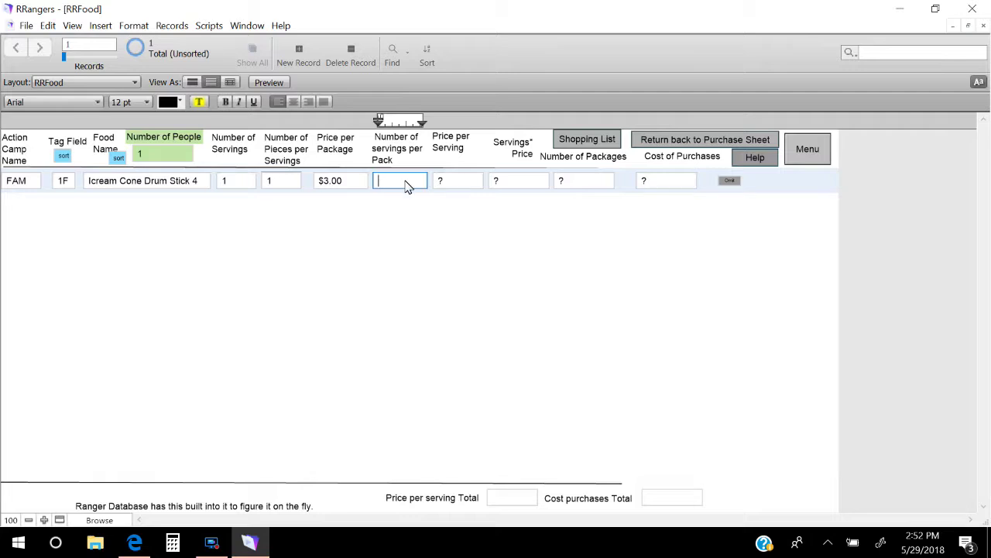
{"action": "left_click", "coordinate": [402, 256]}
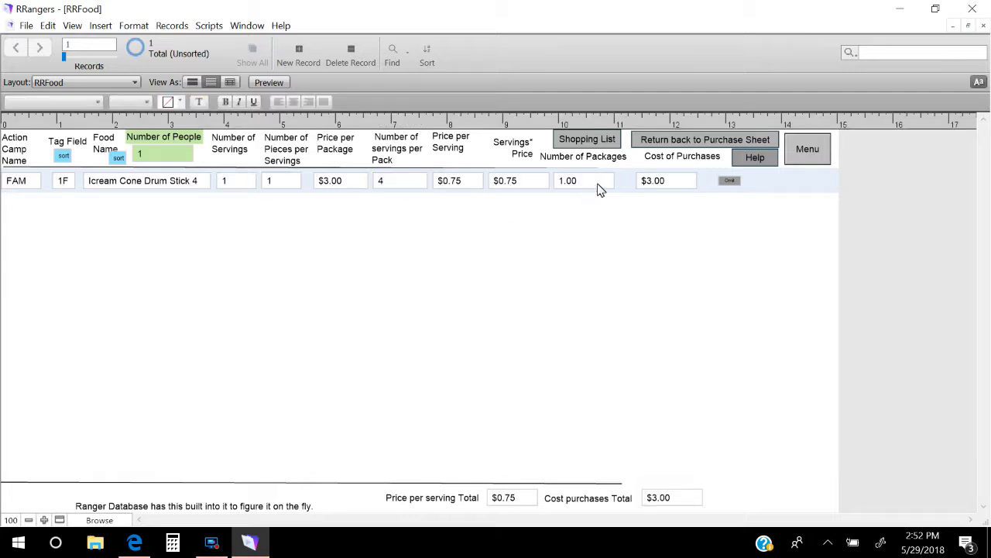
Look up the Drumstick price on the Walmart page in Edge and set the record's price per package to 3.92
{"action": "left_click", "coordinate": [137, 546]}
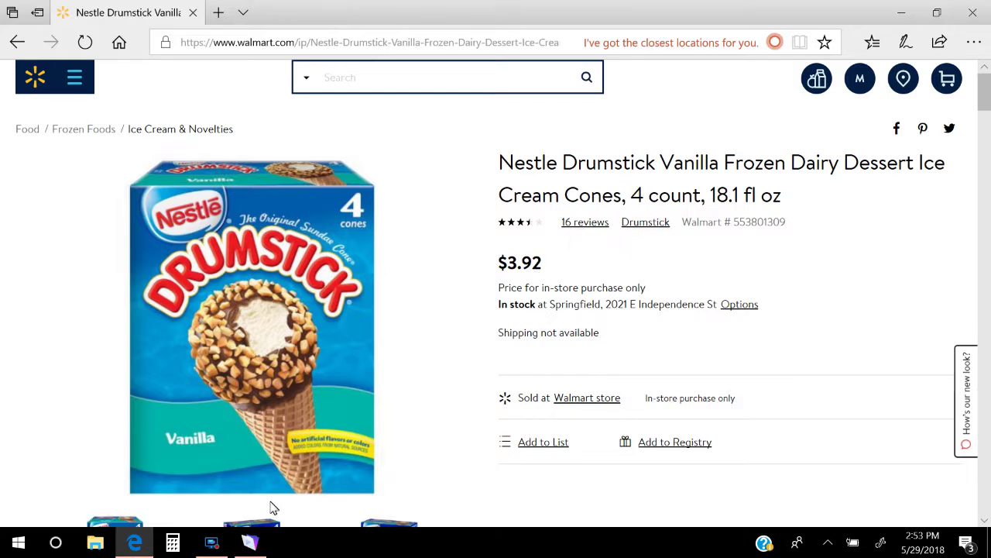
{"action": "left_click", "coordinate": [249, 542]}
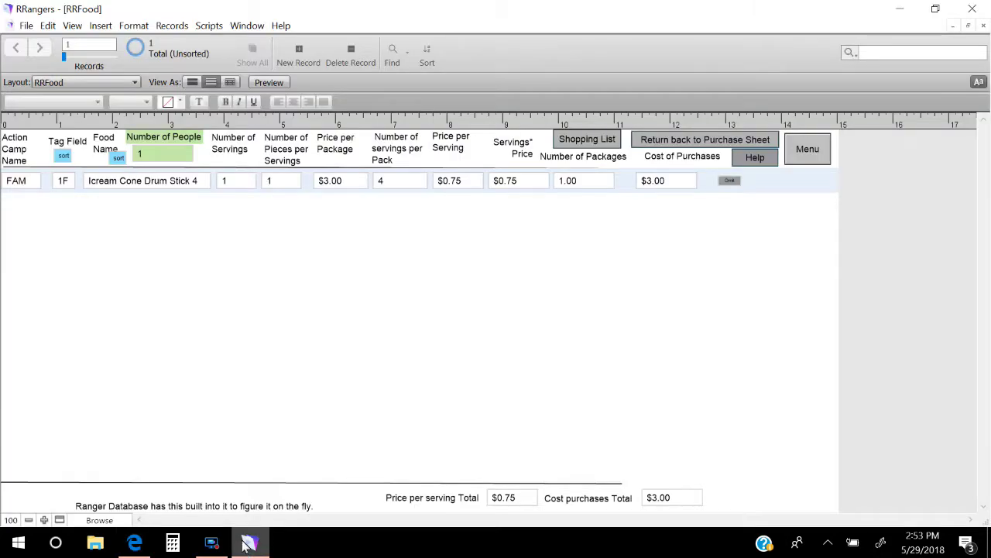
{"action": "left_click", "coordinate": [348, 186]}
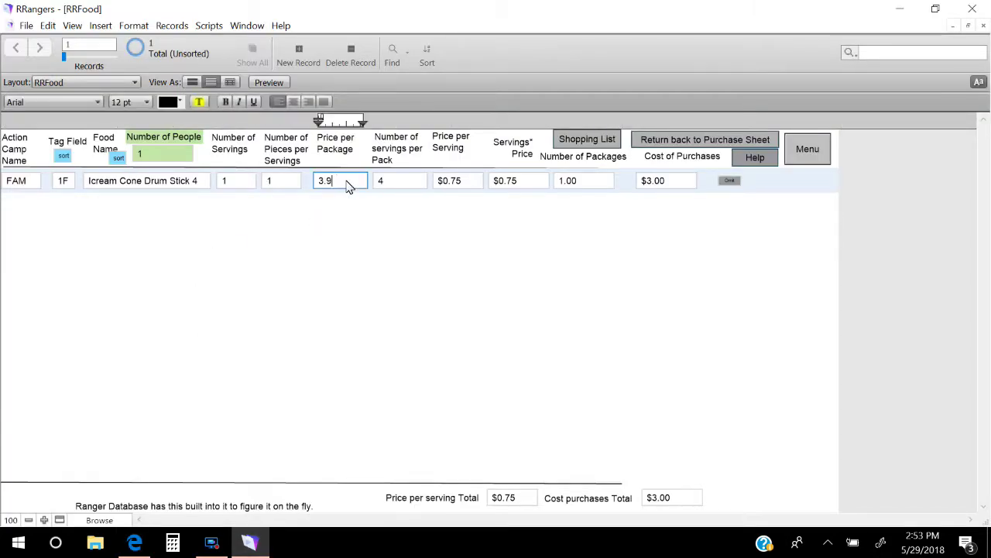
{"action": "left_click", "coordinate": [319, 255]}
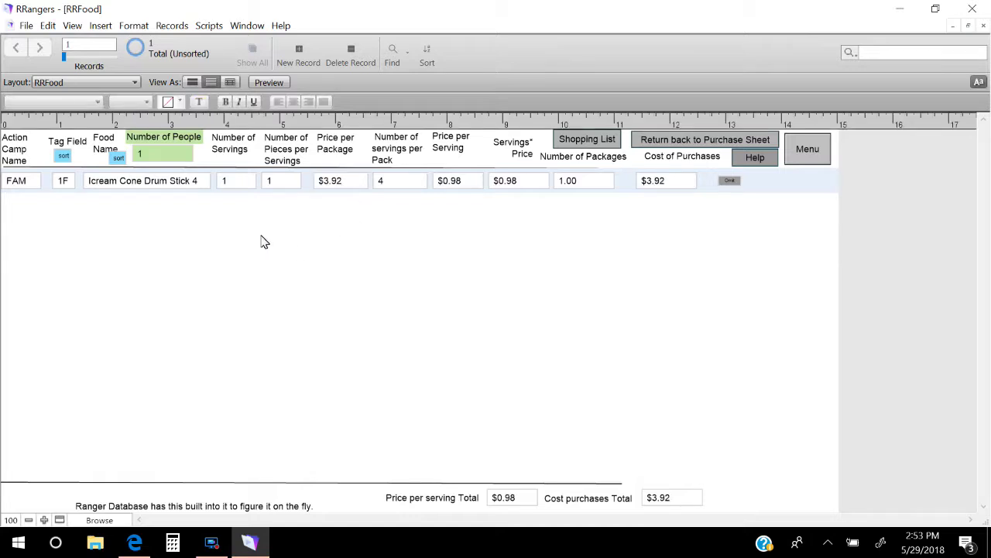
Check the product name on the Walmart page and change the record's food name to "NestliesDrum Stick 4 cones"
{"action": "left_click", "coordinate": [249, 542]}
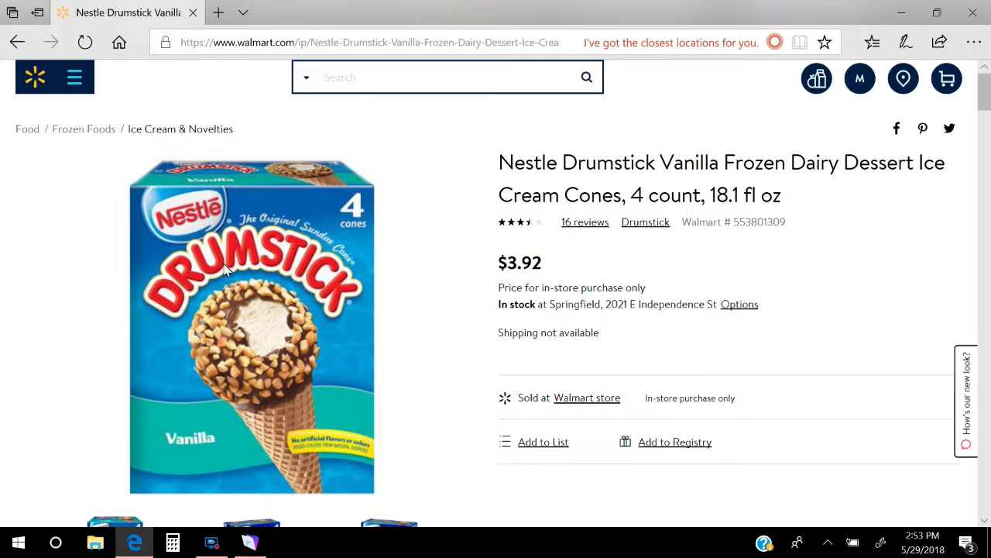
{"action": "left_click", "coordinate": [212, 542]}
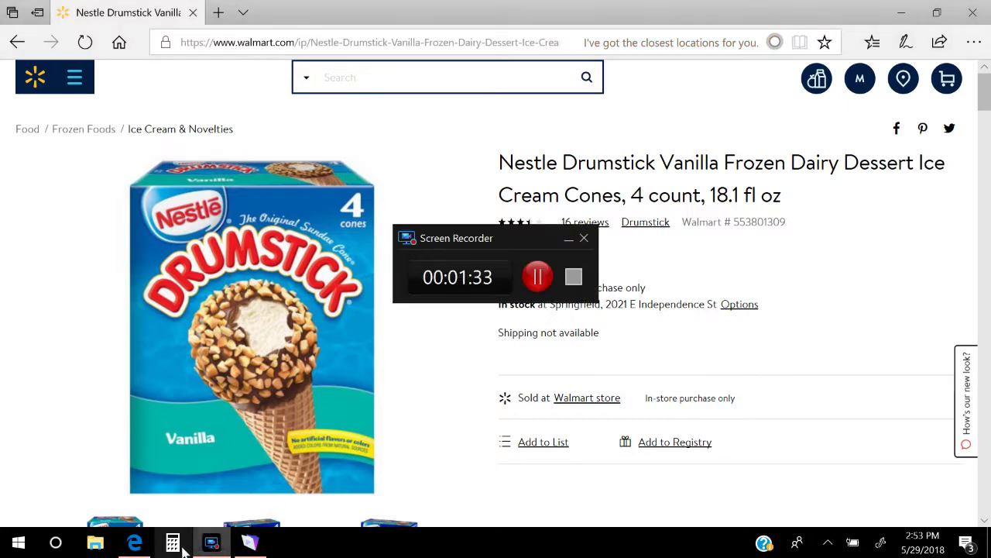
{"action": "left_click", "coordinate": [249, 543]}
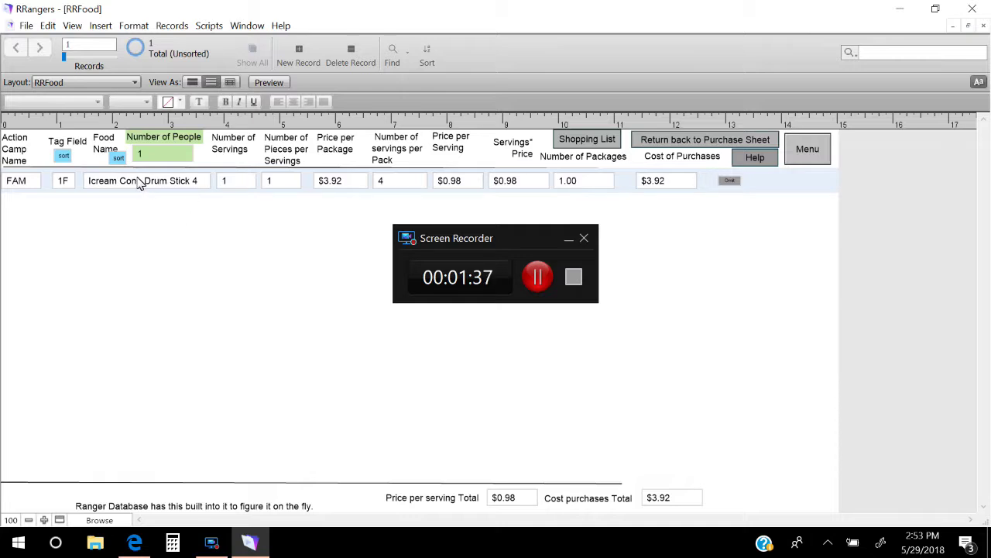
{"action": "left_click", "coordinate": [140, 187]}
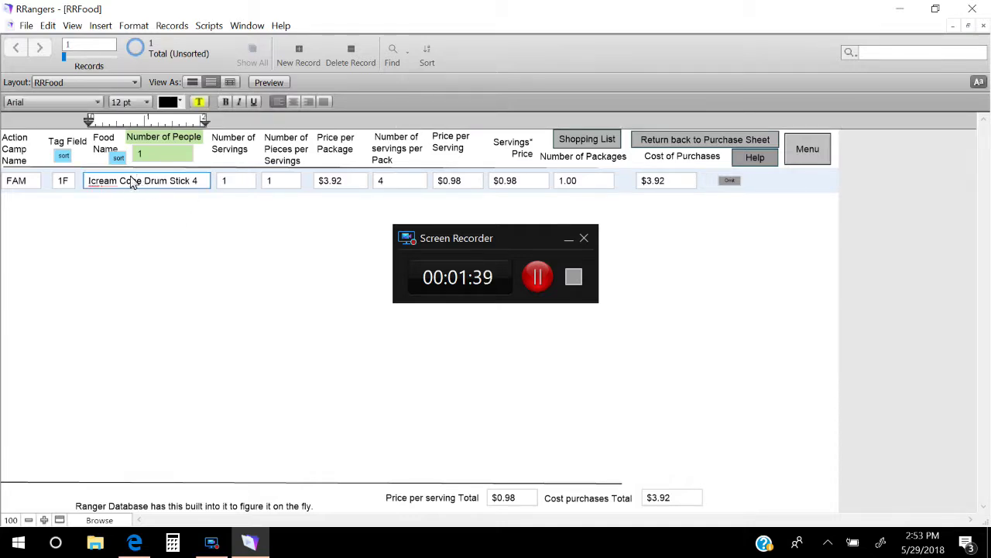
{"action": "key", "text": "BackSpace"}
{"action": "key", "text": "BackSpace"}
{"action": "key", "text": "BackSpace"}
{"action": "key", "text": "BackSpace"}
{"action": "key", "text": "BackSpace"}
{"action": "key", "text": "BackSpace"}
{"action": "key", "text": "BackSpace"}
{"action": "key", "text": "BackSpace"}
{"action": "key", "text": "BackSpace"}
{"action": "key", "text": "BackSpace"}
{"action": "key", "text": "BackSpace"}
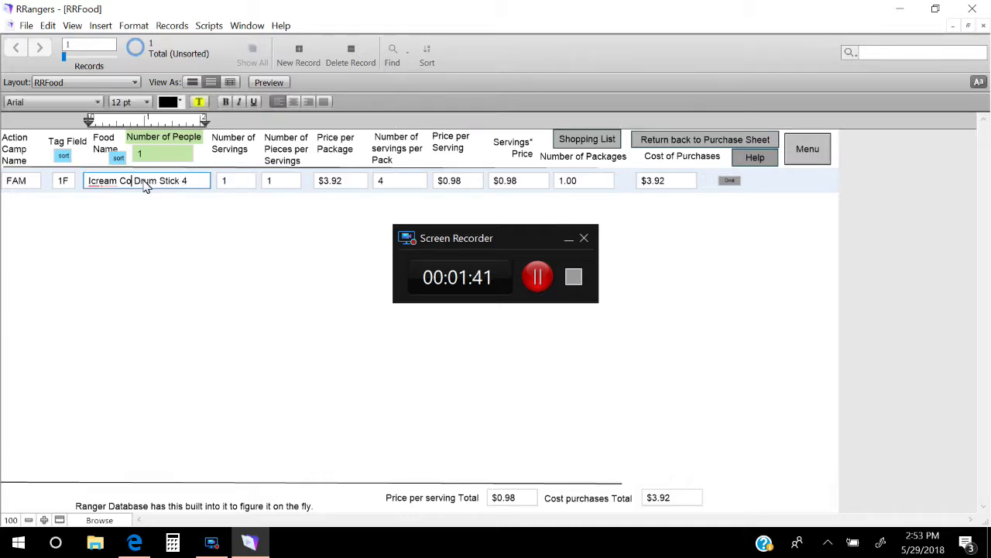
{"action": "type", "text": "Nestles"}
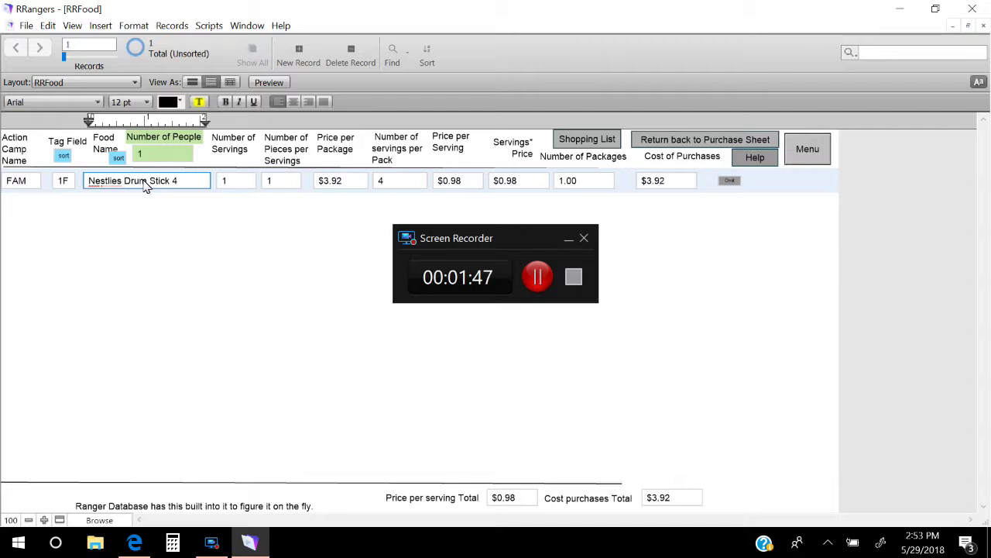
{"action": "key", "text": "BackSpace"}
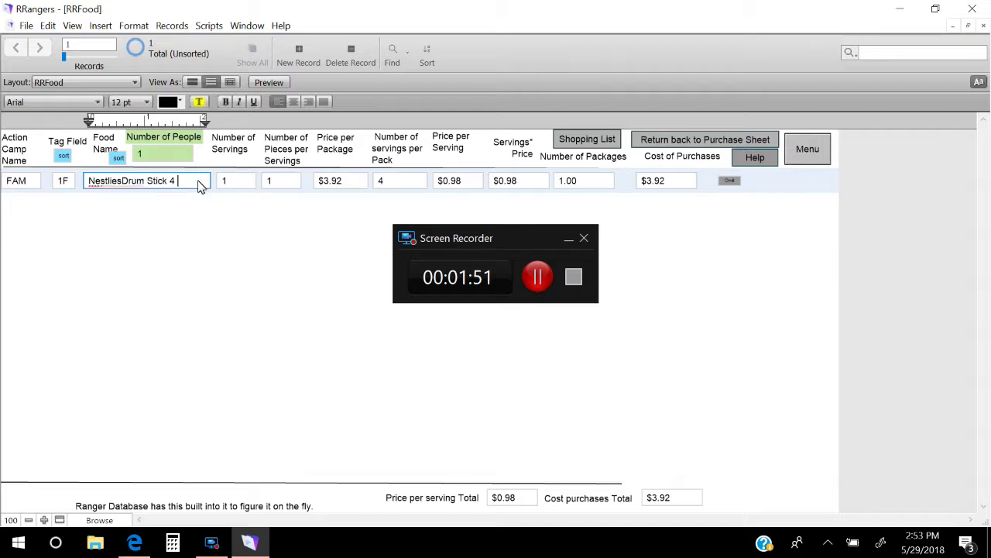
{"action": "type", "text": "ones"}
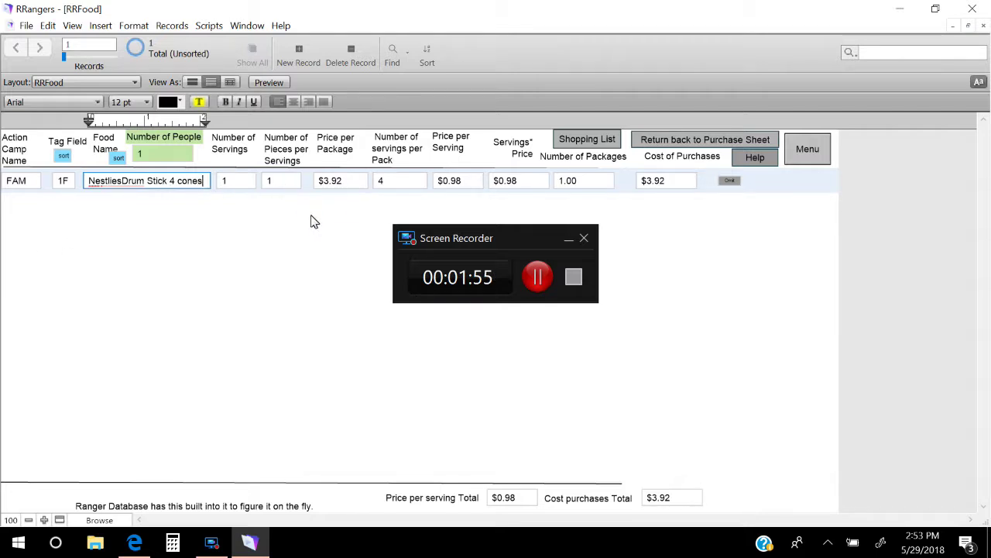
{"action": "left_click", "coordinate": [570, 240]}
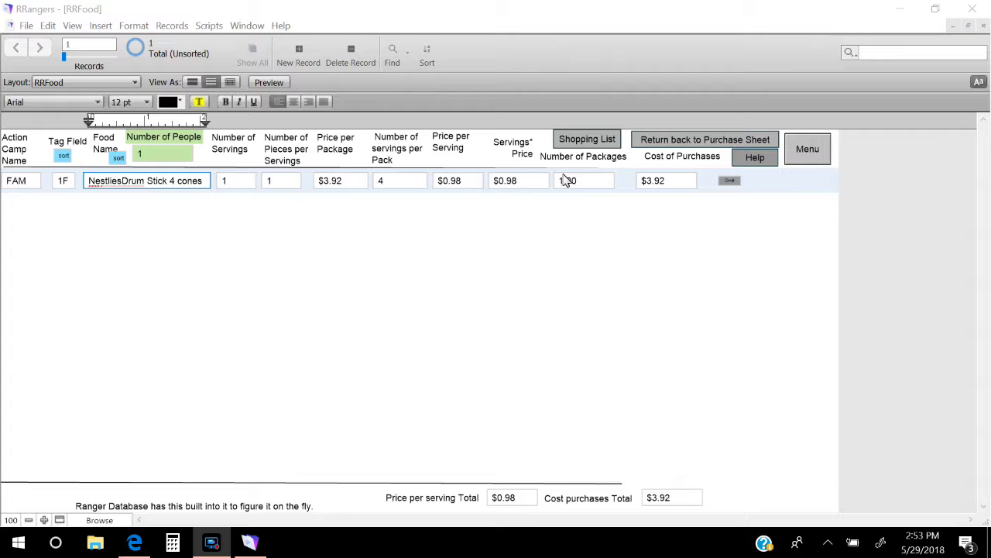
Try the purchase calculation with the Number of People set to 4 and to 5
{"action": "left_click", "coordinate": [148, 158]}
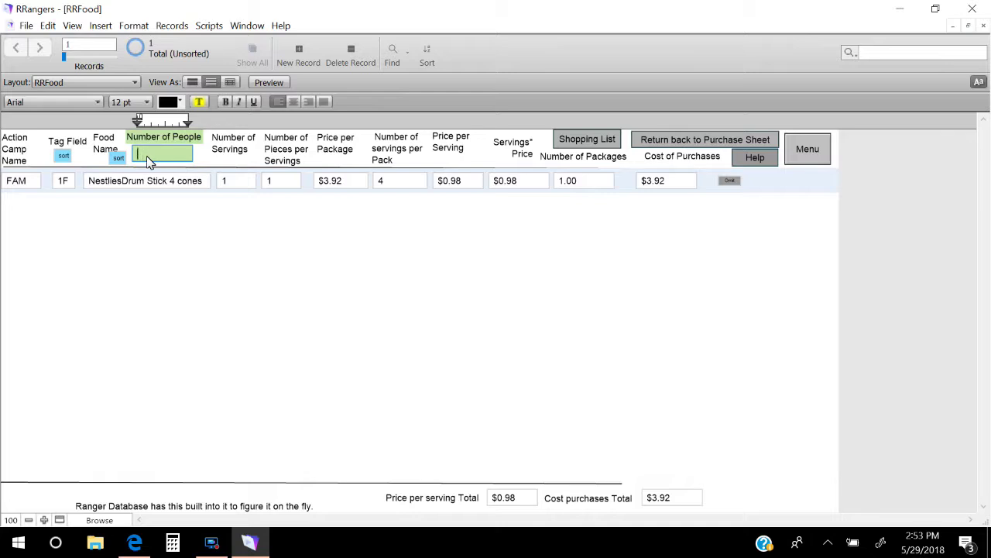
{"action": "left_click", "coordinate": [198, 266]}
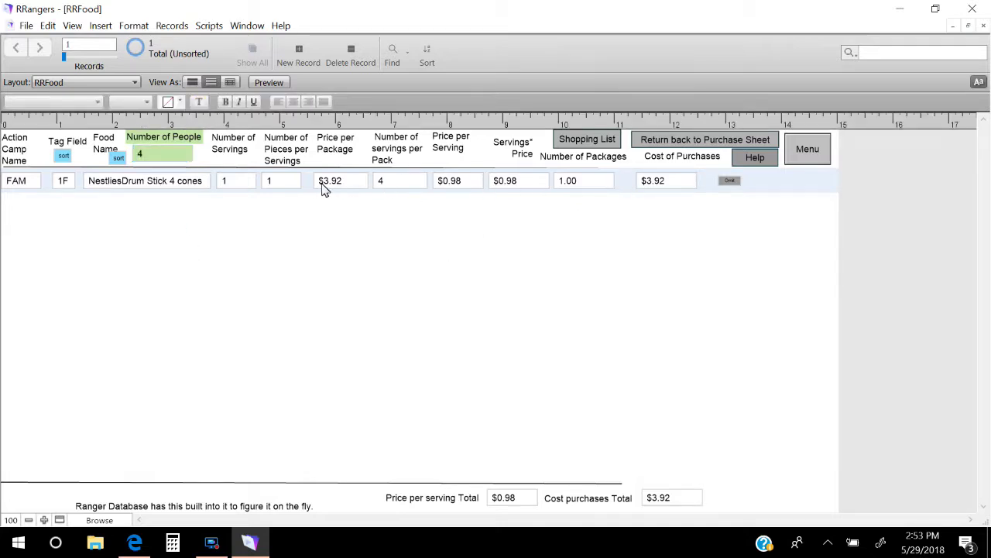
{"action": "left_click", "coordinate": [149, 158]}
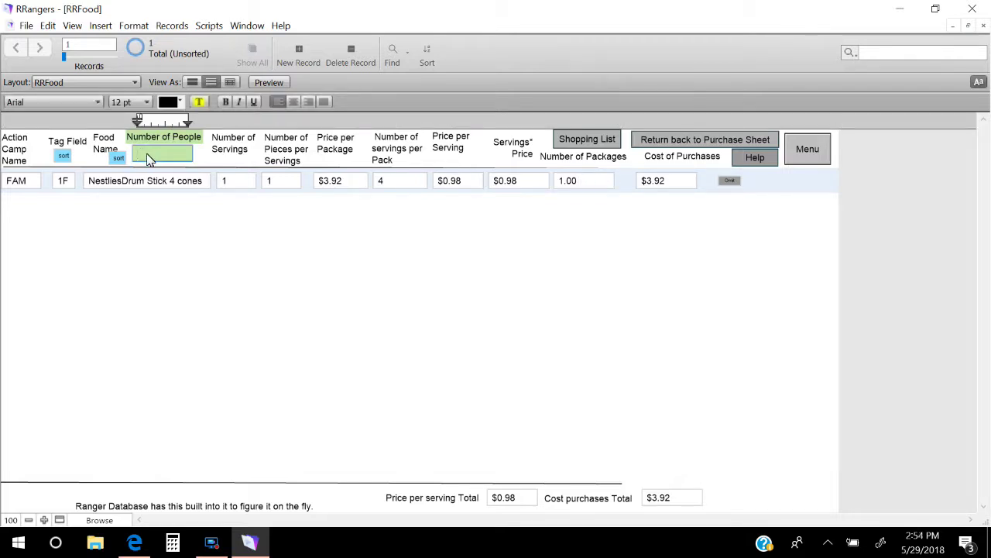
{"action": "type", "text": "5"}
{"action": "left_click", "coordinate": [189, 231]}
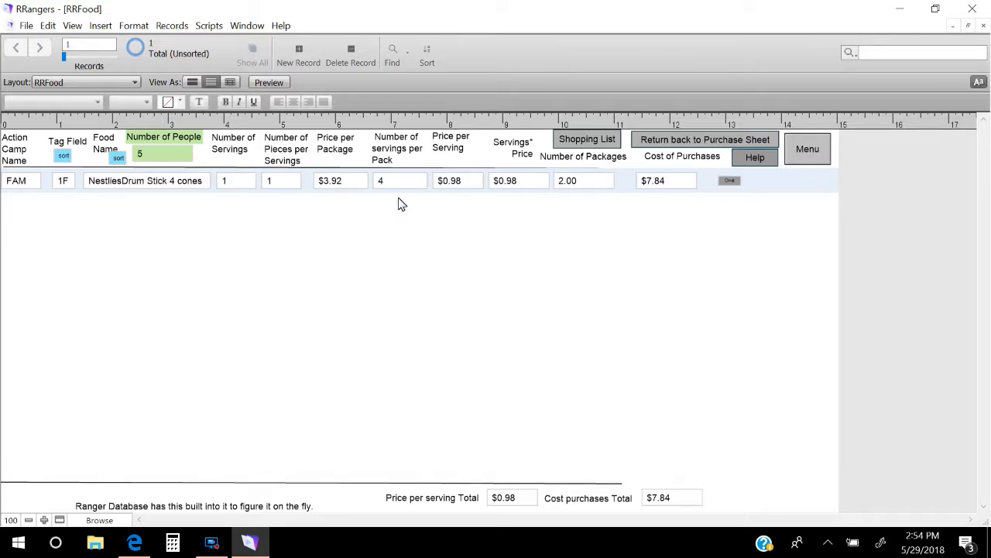
Set the Number of People to 1
{"action": "left_click", "coordinate": [156, 160]}
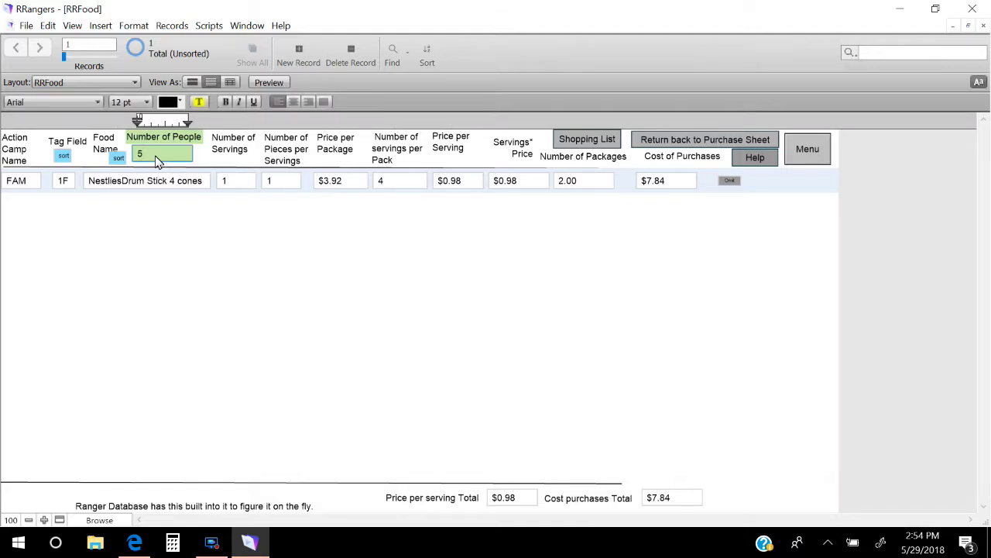
{"action": "type", "text": "1"}
{"action": "left_click", "coordinate": [182, 225]}
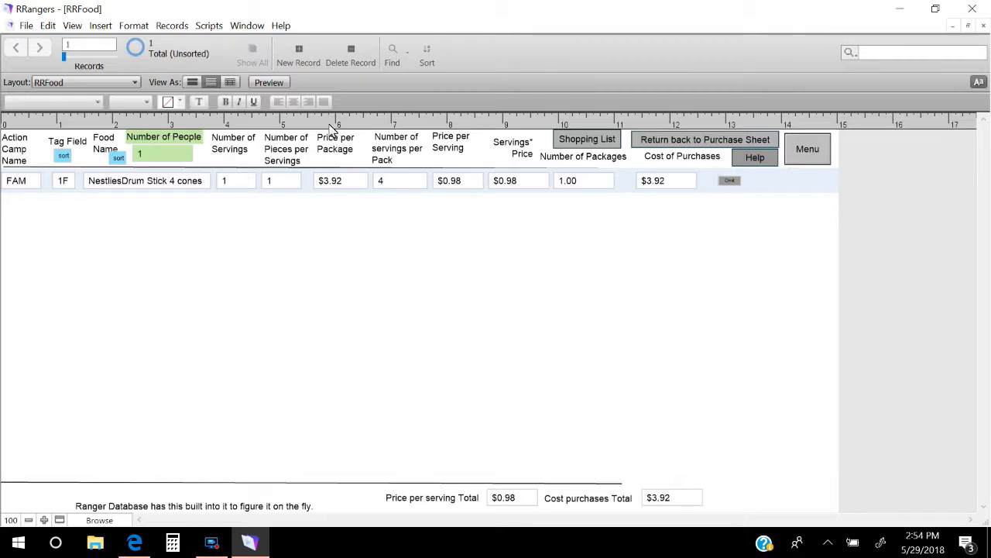
Add a second food record with camp name FAM and tag 1
{"action": "left_click", "coordinate": [301, 56]}
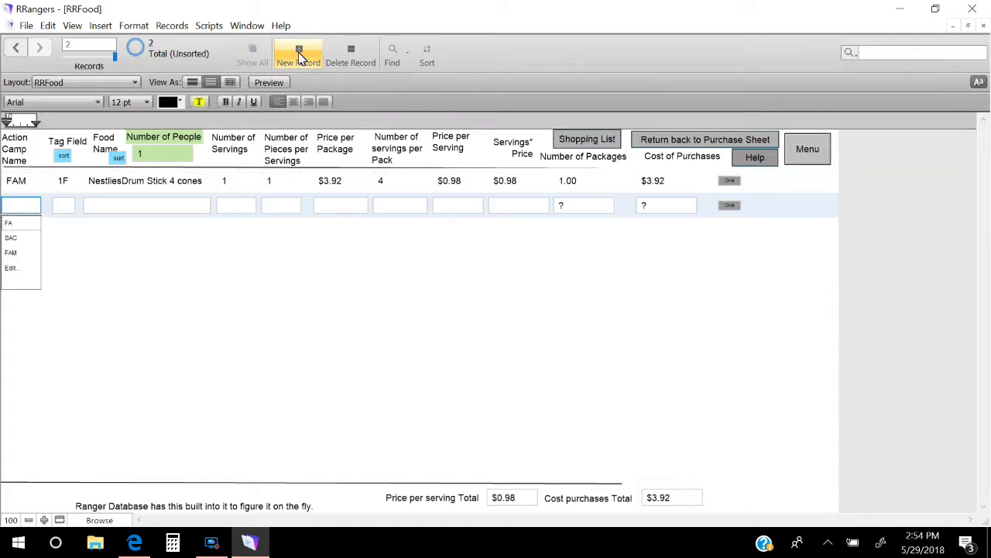
{"action": "left_click", "coordinate": [17, 254]}
{"action": "left_click", "coordinate": [67, 208]}
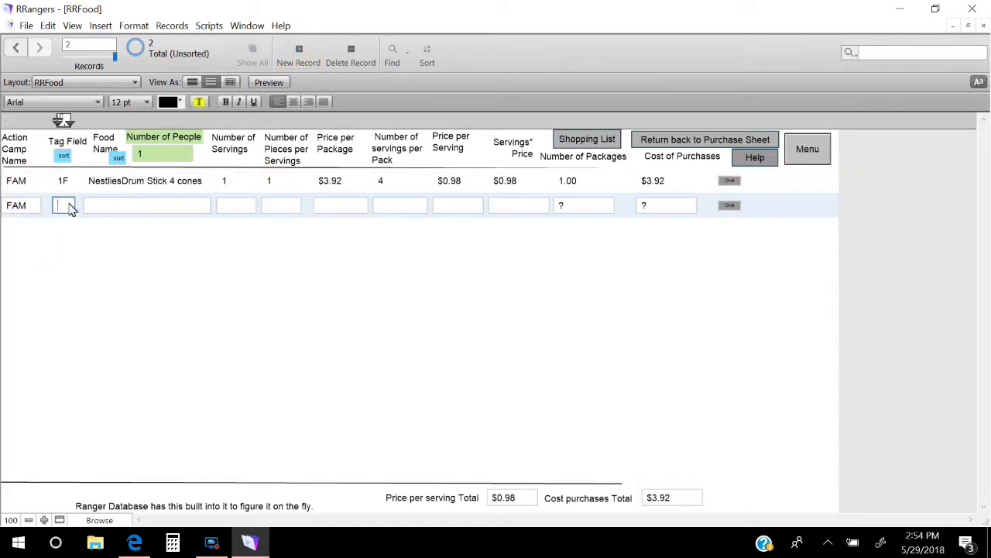
{"action": "type", "text": "1"}
{"action": "key", "text": "Tab"}
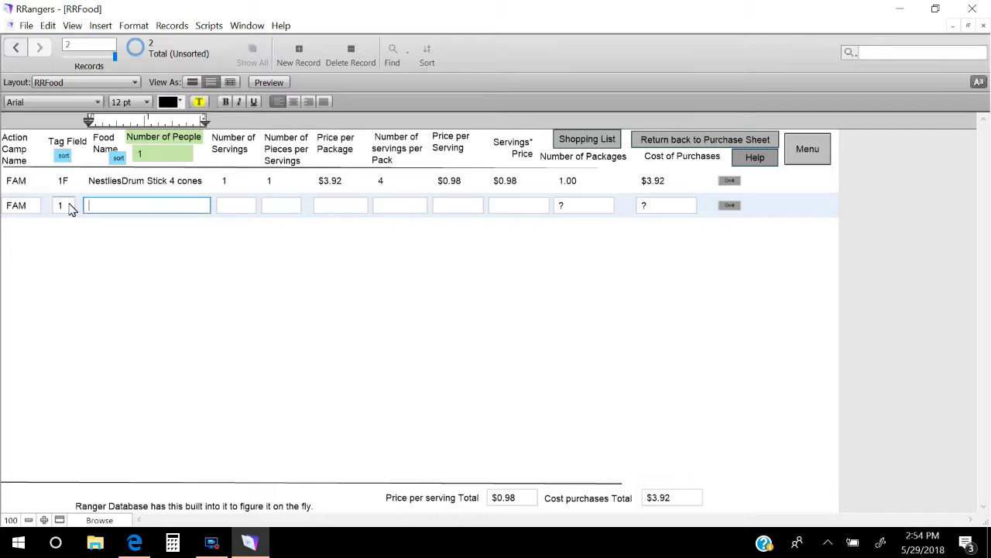
{"action": "left_click", "coordinate": [69, 209]}
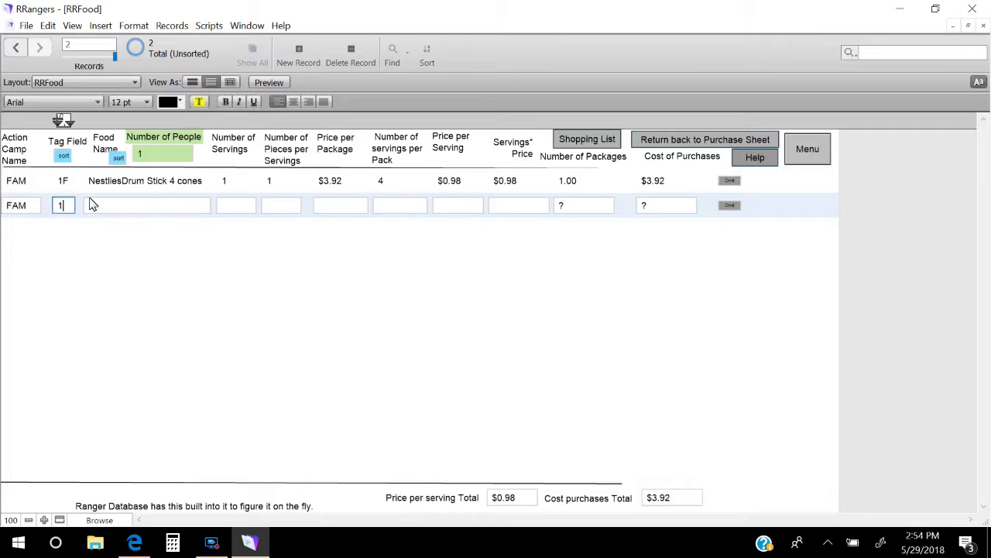
Enter "Trash Hefty 30 gal 25" as the second record's food name
{"action": "left_click", "coordinate": [93, 214]}
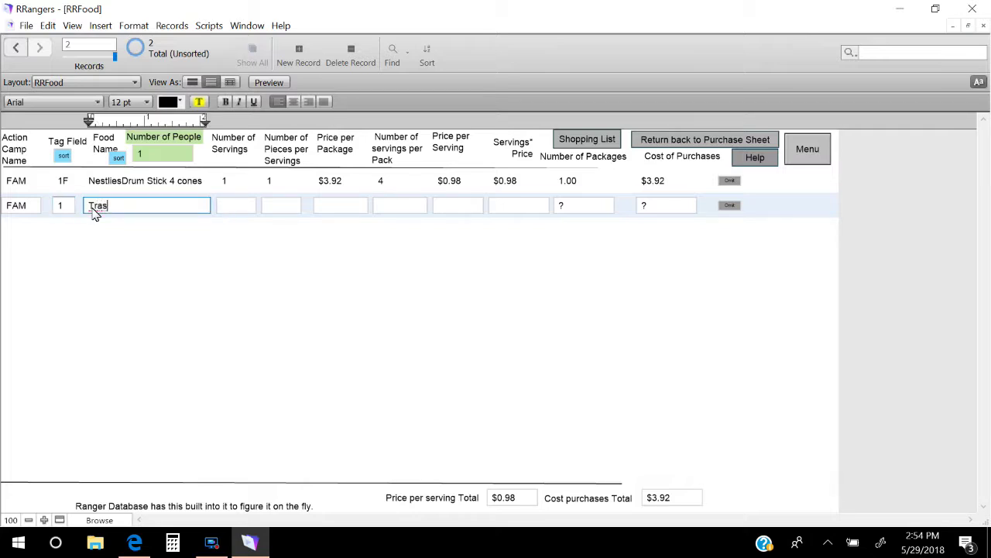
{"action": "type", "text": "Trash Hefty 30 gal 25 per pac"}
{"action": "key", "text": "BackSpace"}
{"action": "key", "text": "BackSpace"}
{"action": "key", "text": "BackSpace"}
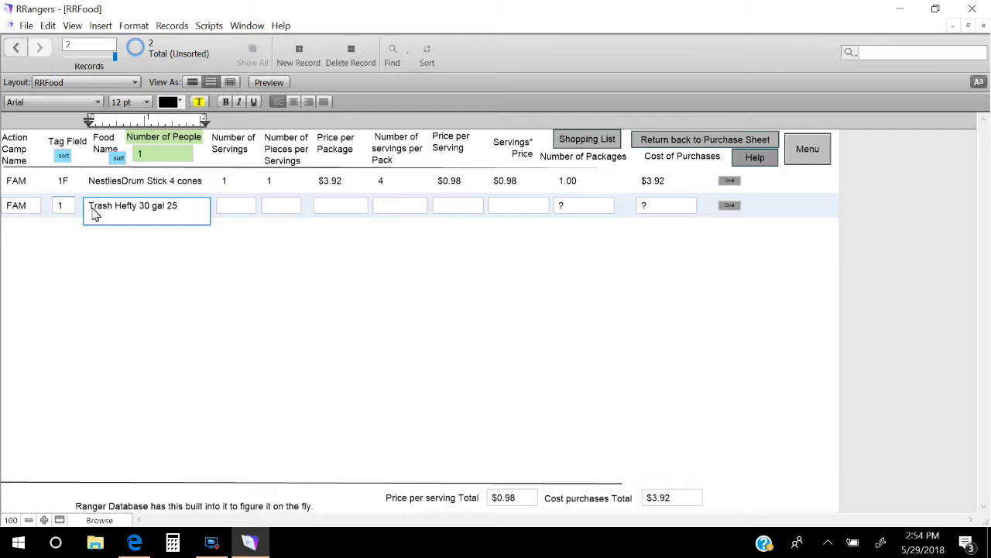
Complete the second record's food name as "Trash Hefty 30 gal 25 pak" and enter .20 servings with 1 piece per serving
{"action": "left_click", "coordinate": [241, 281]}
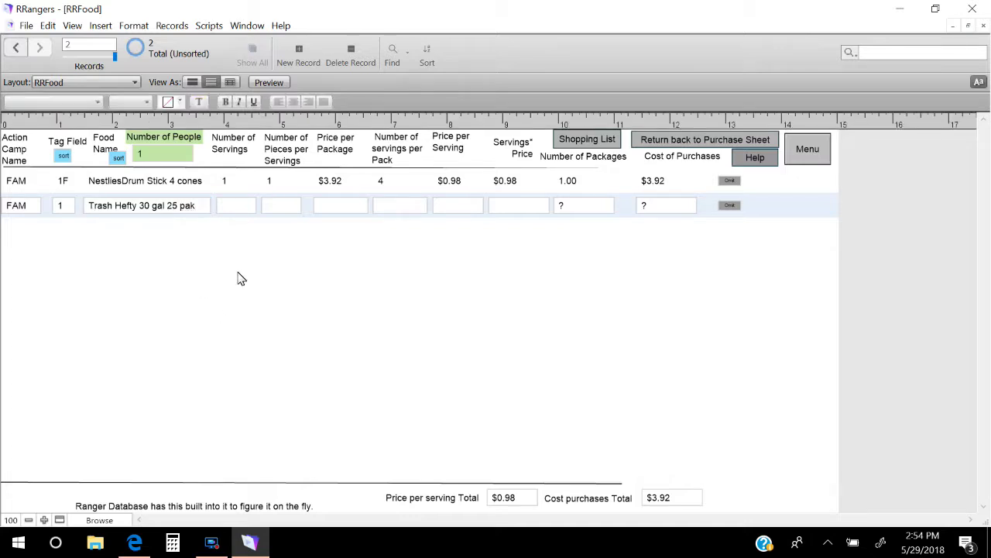
{"action": "left_click", "coordinate": [229, 208]}
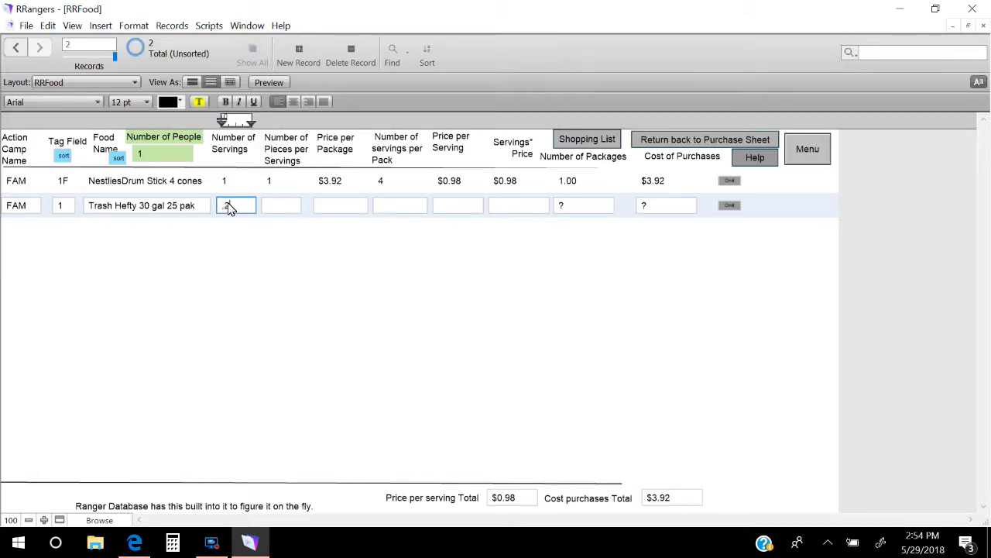
{"action": "left_click", "coordinate": [265, 239]}
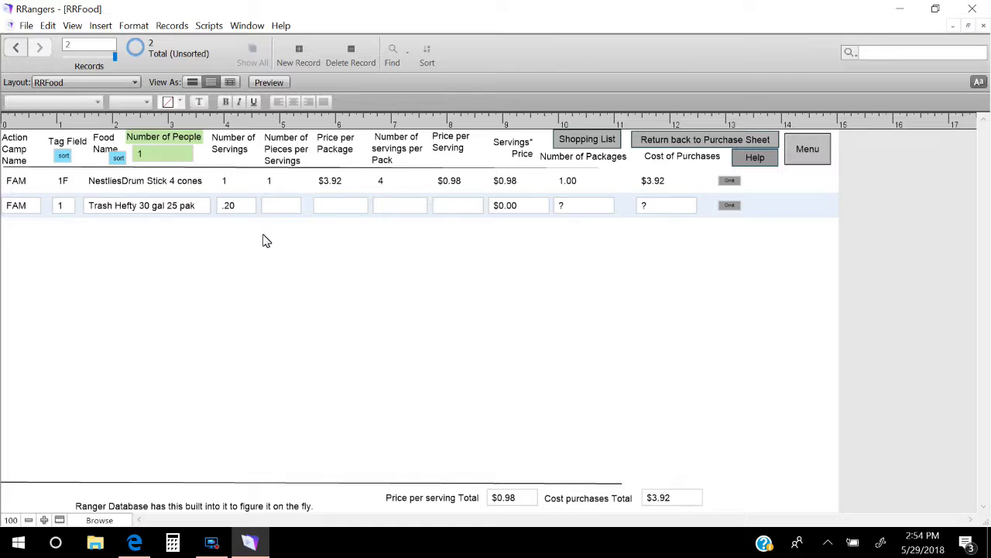
{"action": "left_click", "coordinate": [285, 206]}
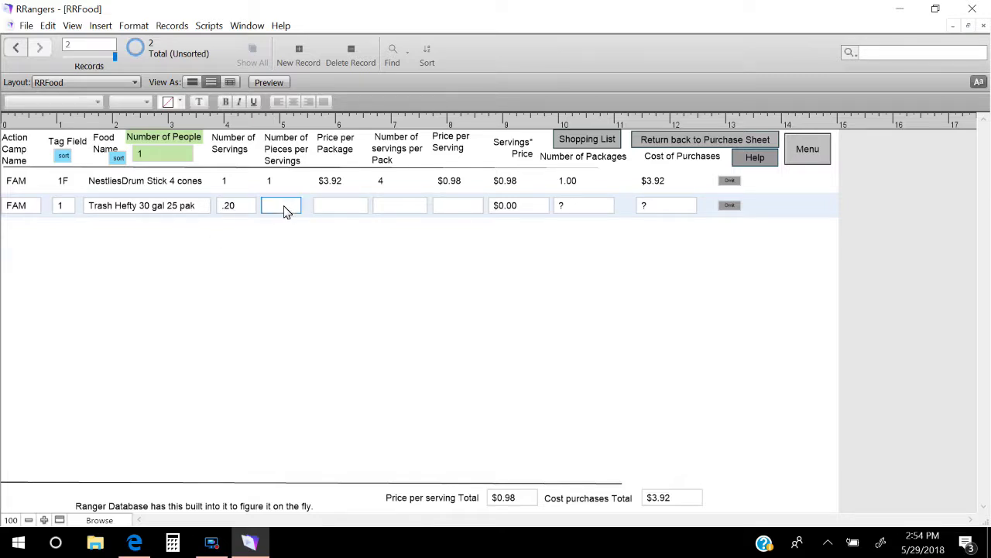
Set the trash bag record's price per package to 7.00 and its number of servings per pack to 25
{"action": "left_click", "coordinate": [334, 207]}
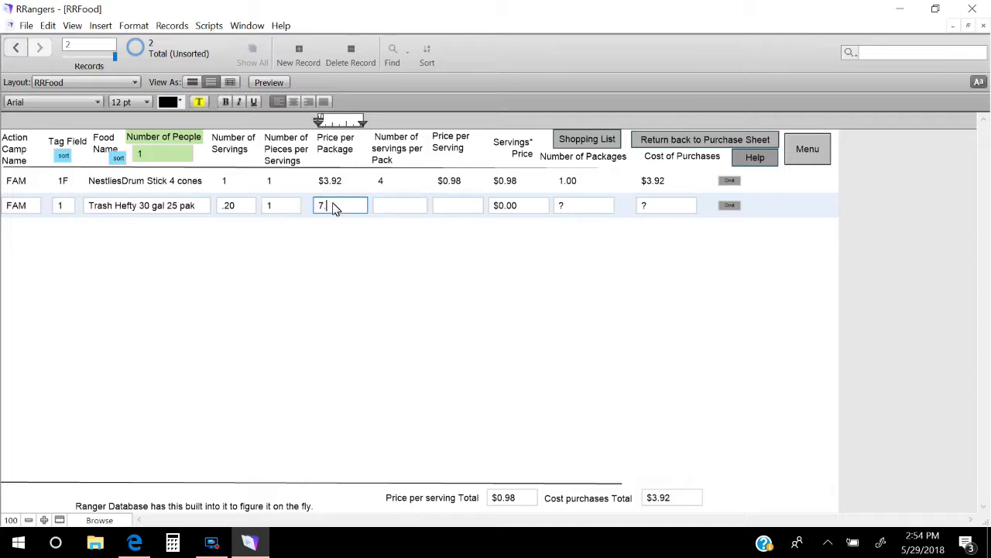
{"action": "type", "text": "7.00"}
{"action": "left_click", "coordinate": [401, 208]}
{"action": "type", "text": "25"}
{"action": "left_click", "coordinate": [438, 284]}
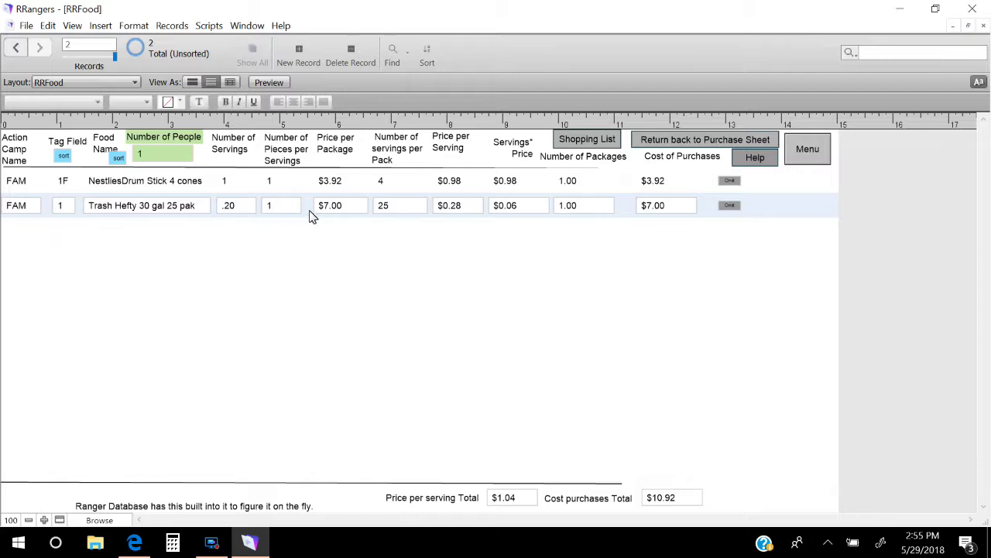
Add a third record with camp name FAM, tag 1 and food name "Paper Plates 300 count"
{"action": "left_click", "coordinate": [299, 58]}
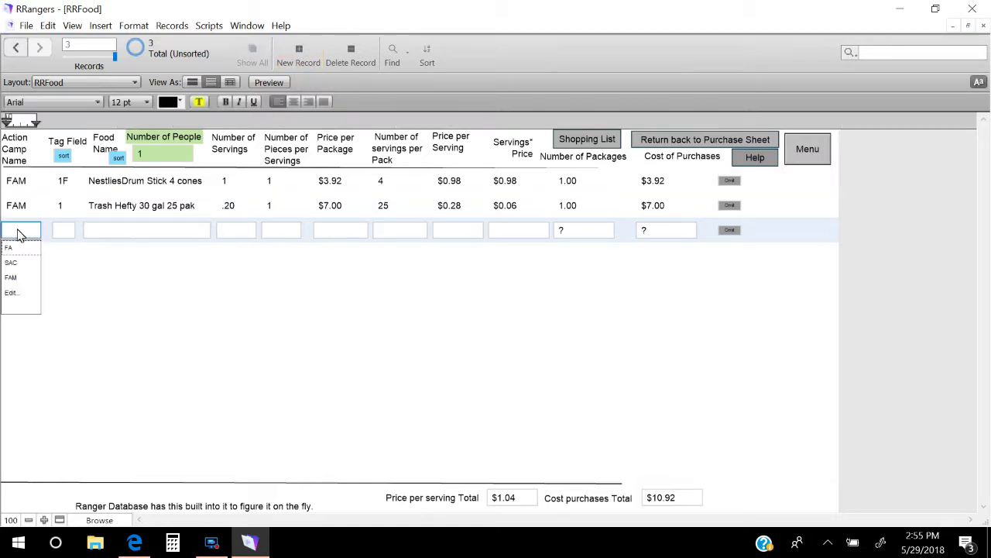
{"action": "left_click", "coordinate": [12, 279]}
{"action": "left_click", "coordinate": [65, 235]}
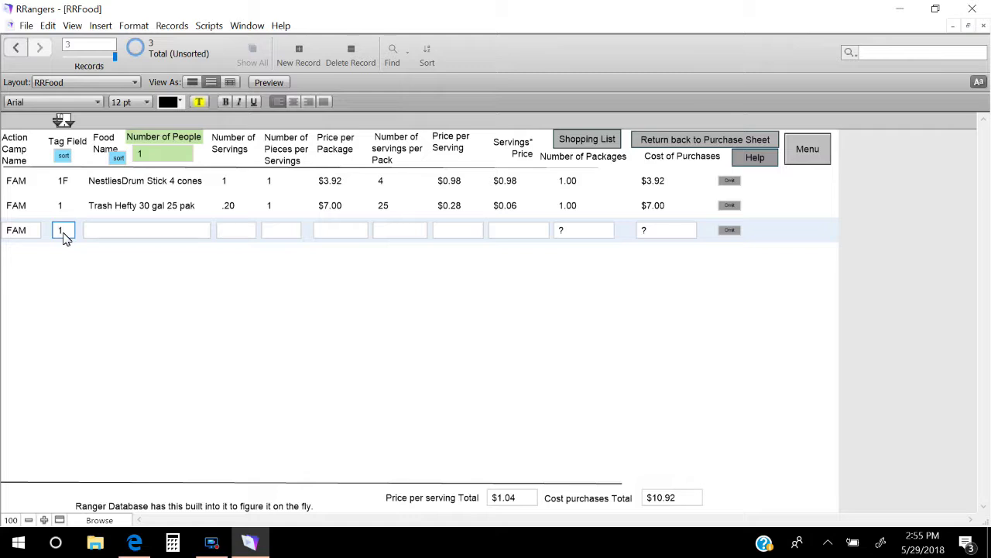
{"action": "left_click", "coordinate": [103, 234]}
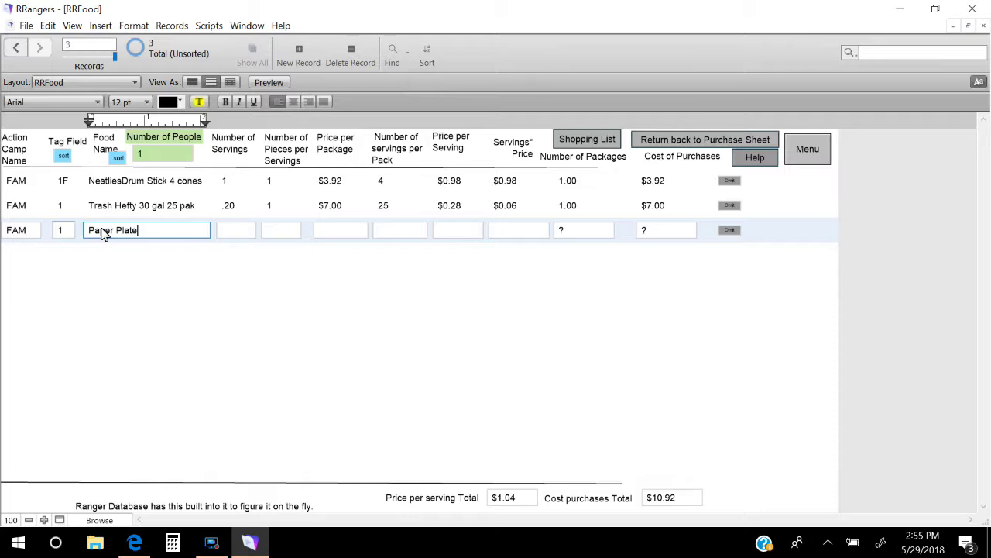
{"action": "type", "text": "Paper Plates 300 count"}
Fill in the paper plates record with 3 servings, 1 piece per serving, package price 7.00 and 300 servings per pack
{"action": "key", "text": "Tab"}
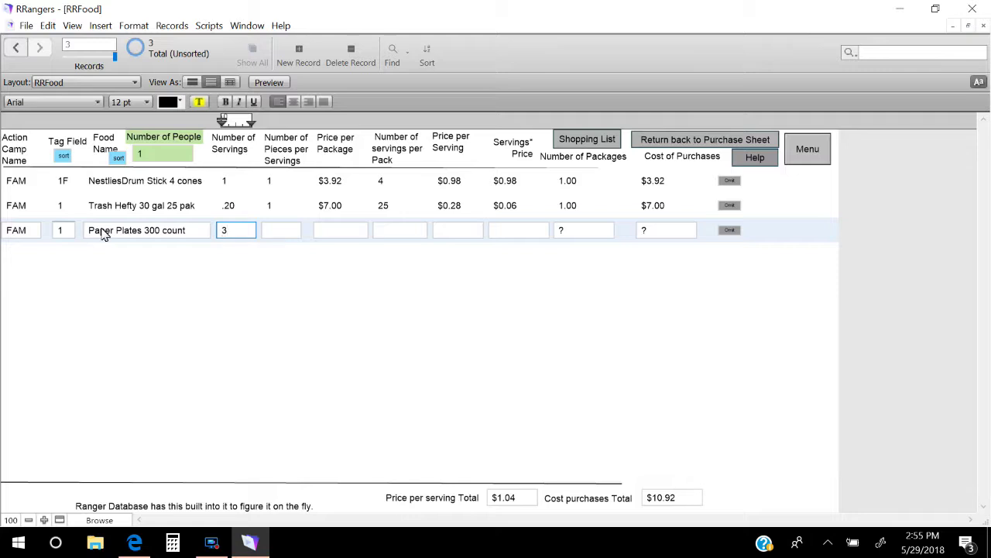
{"action": "key", "text": "Tab"}
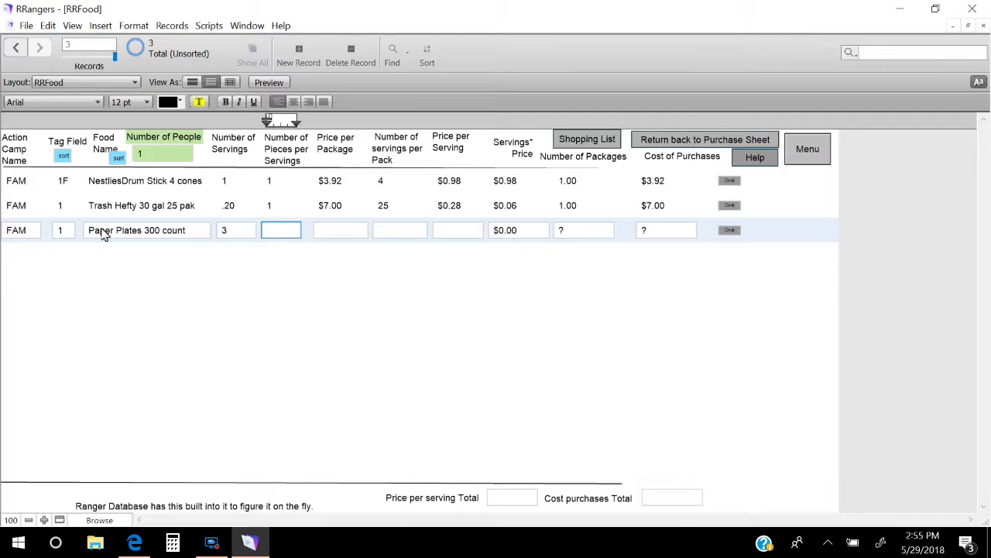
{"action": "key", "text": "Tab"}
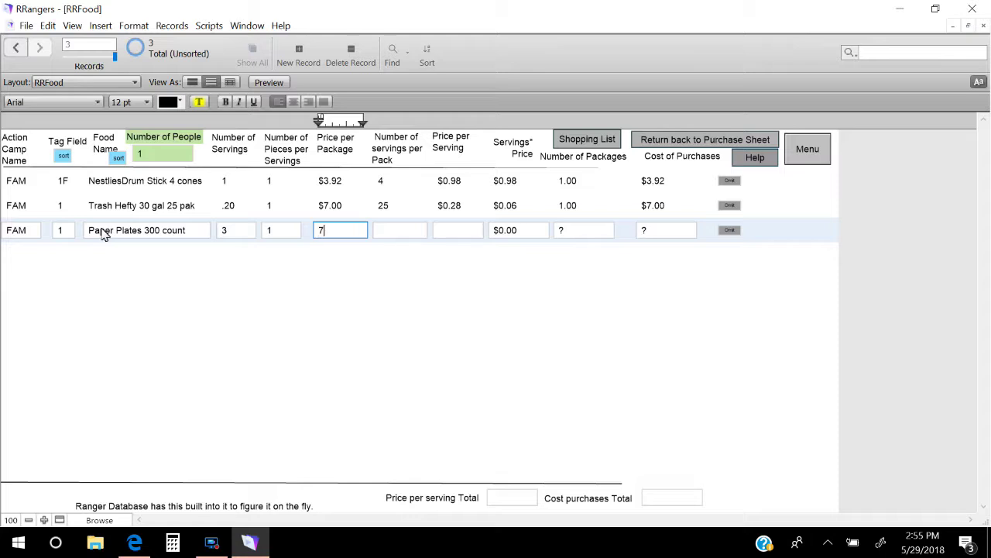
{"action": "key", "text": "Tab"}
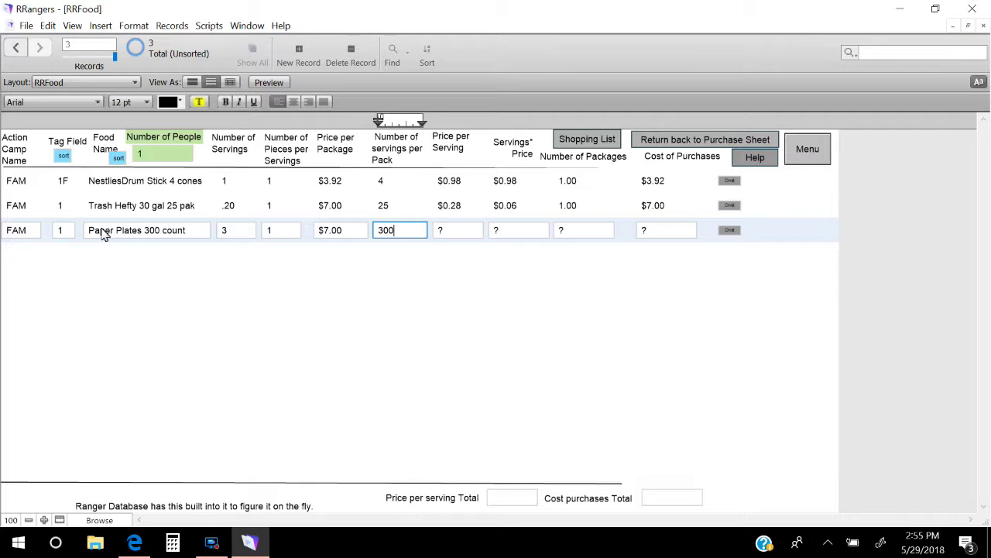
{"action": "key", "text": "Tab"}
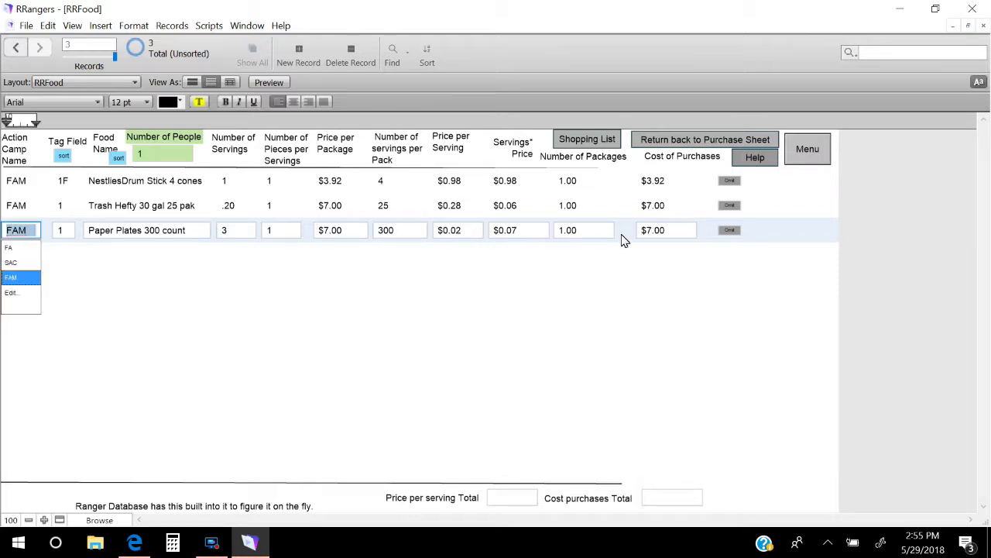
{"action": "left_click", "coordinate": [153, 287]}
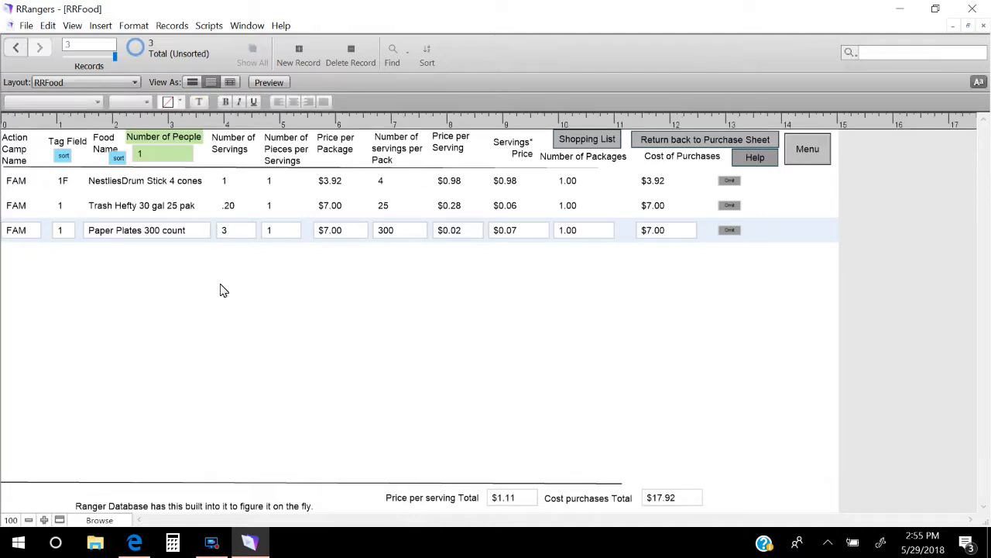
Check the camp menu and add a fourth record with camp name FAM, tag 1 and food name "Paper Towel 2pack"
{"action": "left_click", "coordinate": [815, 154]}
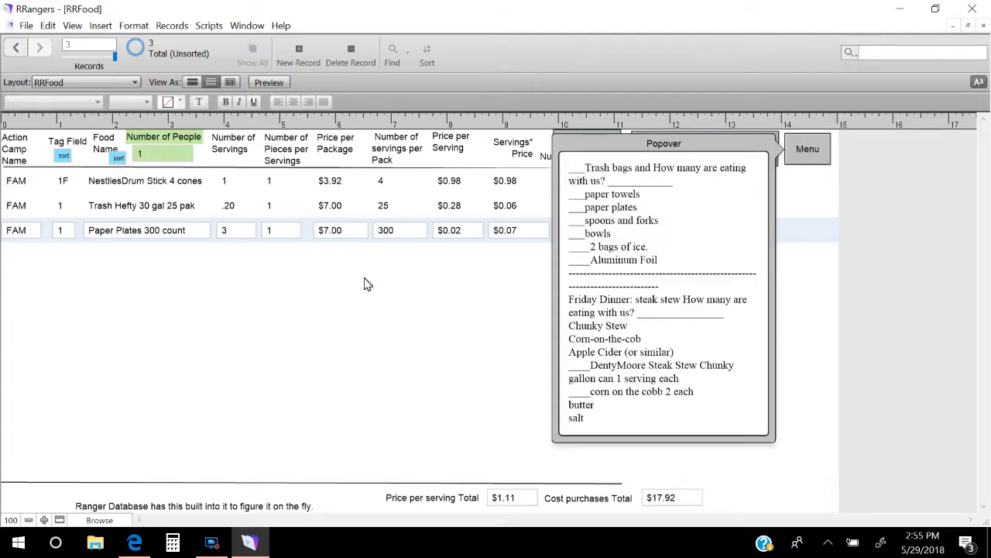
{"action": "left_click", "coordinate": [293, 57]}
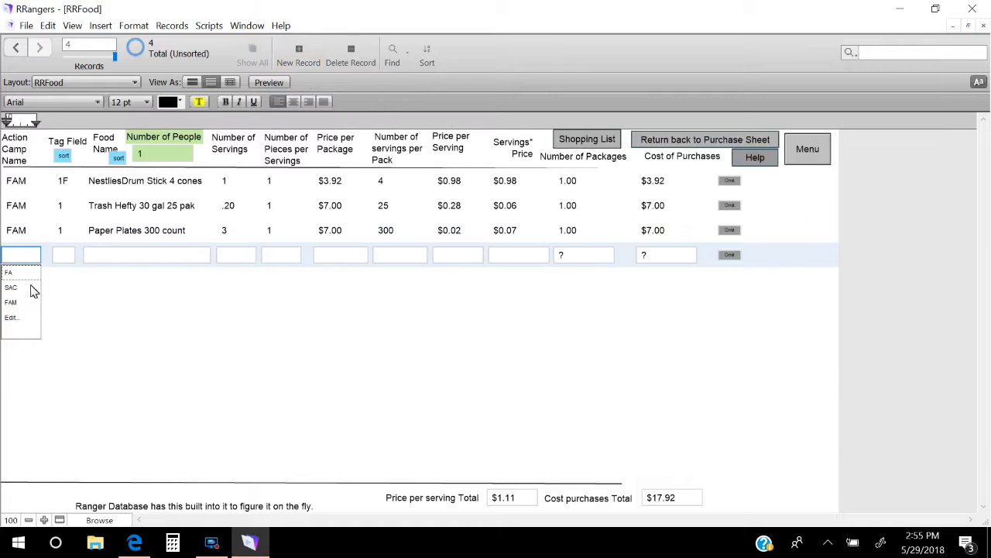
{"action": "left_click", "coordinate": [17, 303]}
{"action": "left_click", "coordinate": [63, 261]}
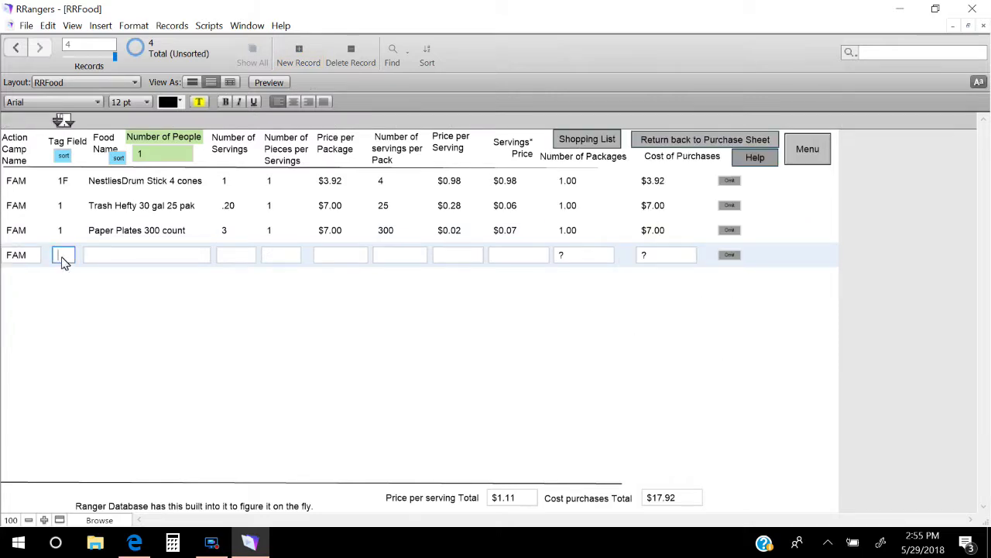
{"action": "type", "text": "1"}
{"action": "key", "text": "Tab"}
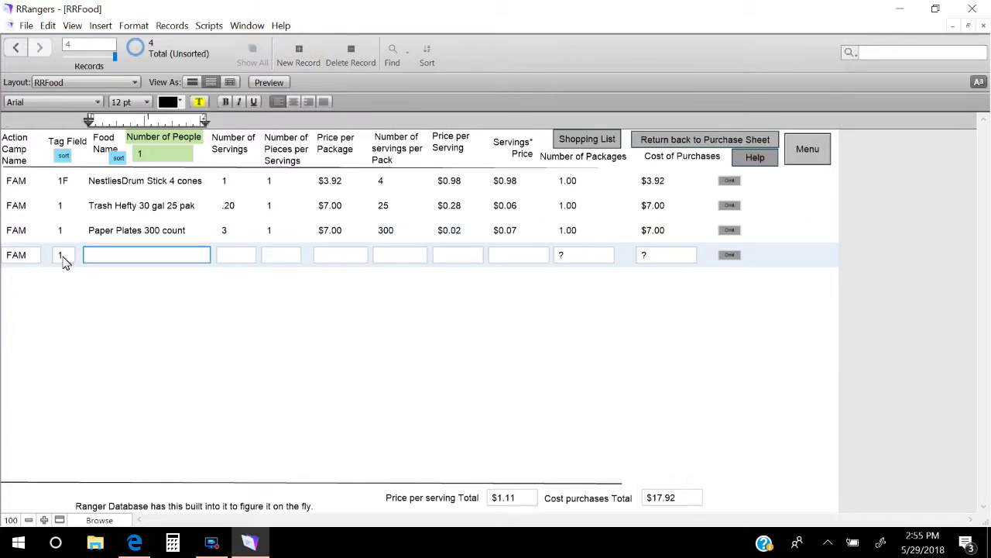
{"action": "type", "text": "Paper Towel"}
{"action": "key", "text": "Tab"}
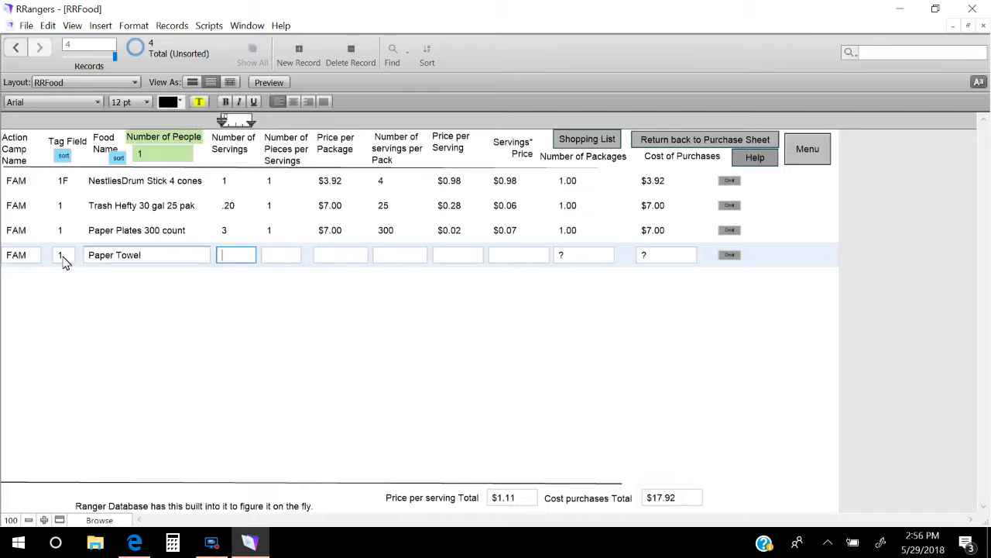
{"action": "left_click", "coordinate": [159, 256]}
{"action": "type", "text": "2pak"}
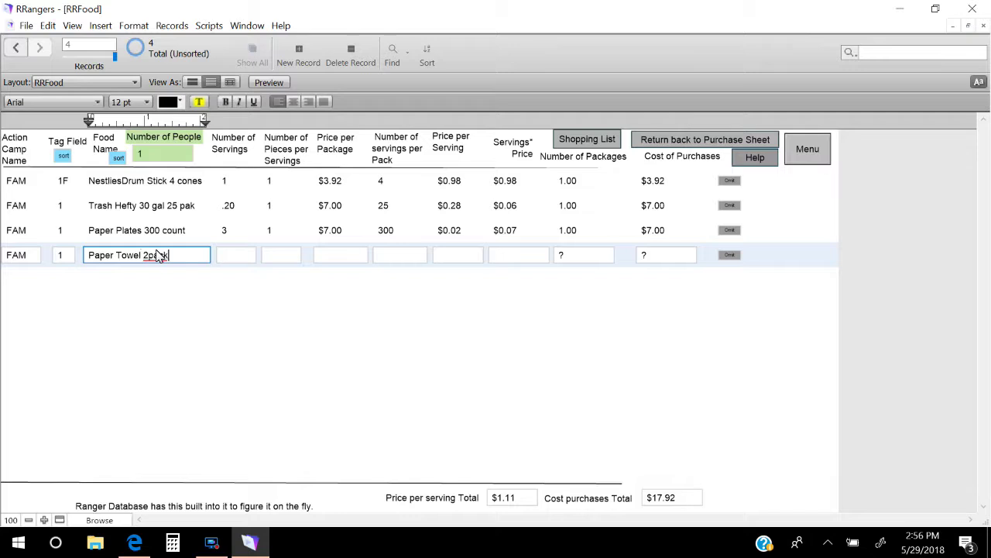
Fill in the paper towel record with 3 servings, 1 piece per serving, package price 1.00 and 100 servings per pack
{"action": "left_click", "coordinate": [242, 258]}
{"action": "type", "text": "2"}
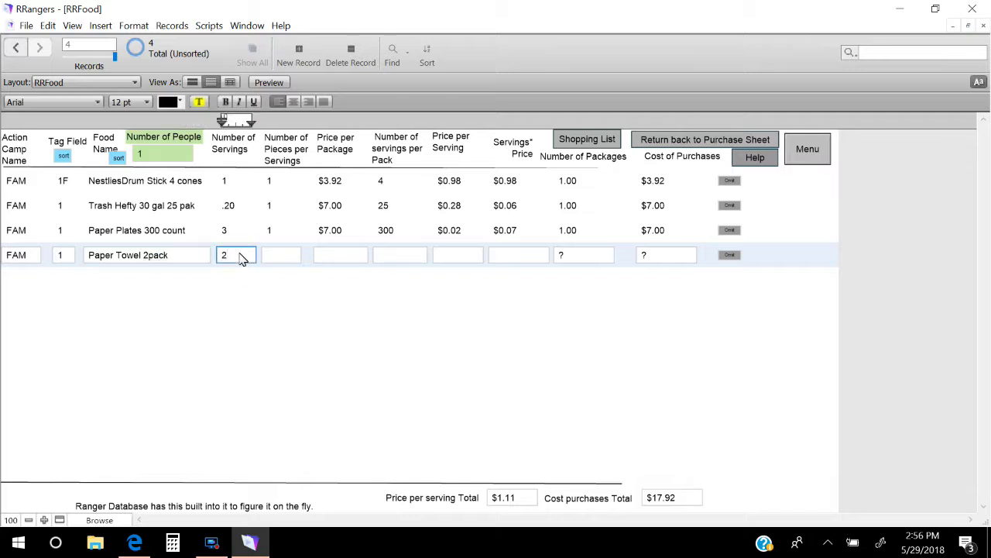
{"action": "left_click", "coordinate": [284, 257]}
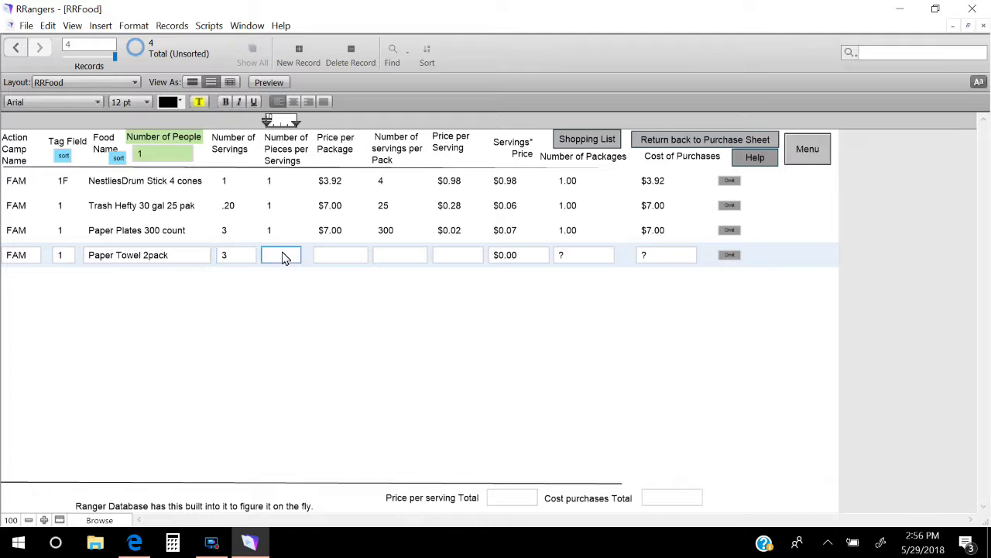
{"action": "type", "text": "1"}
{"action": "left_click", "coordinate": [337, 258]}
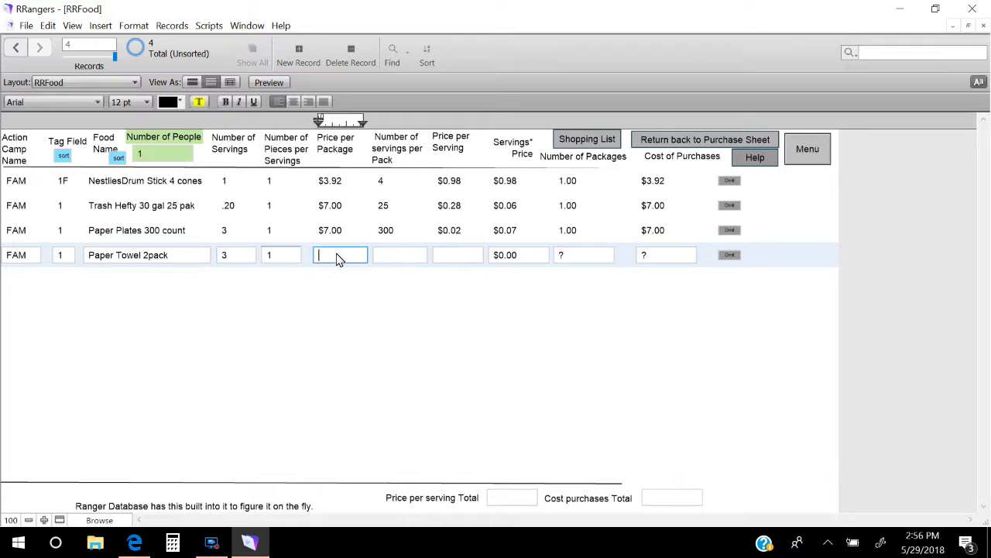
{"action": "type", "text": "1.00"}
{"action": "key", "text": "Tab"}
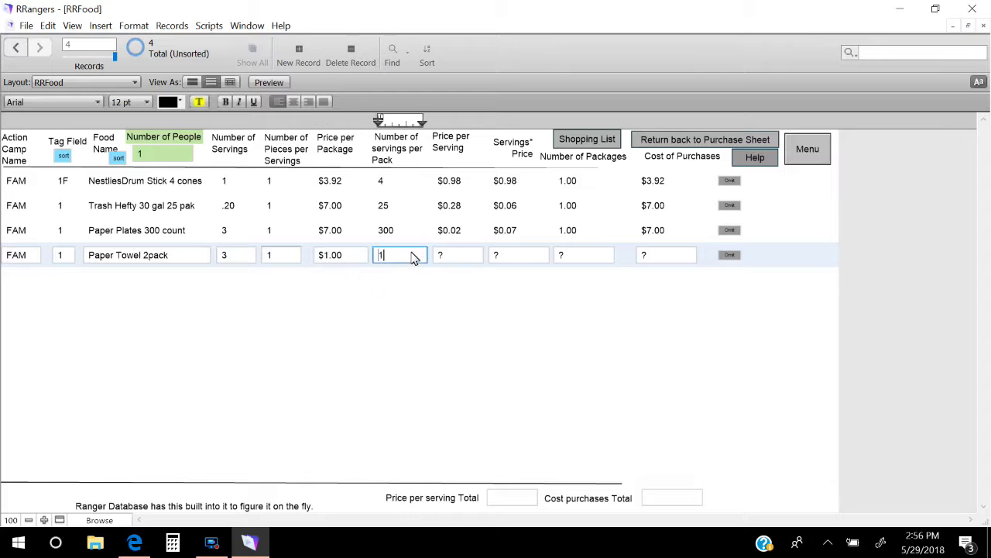
{"action": "type", "text": "100"}
{"action": "key", "text": "Tab"}
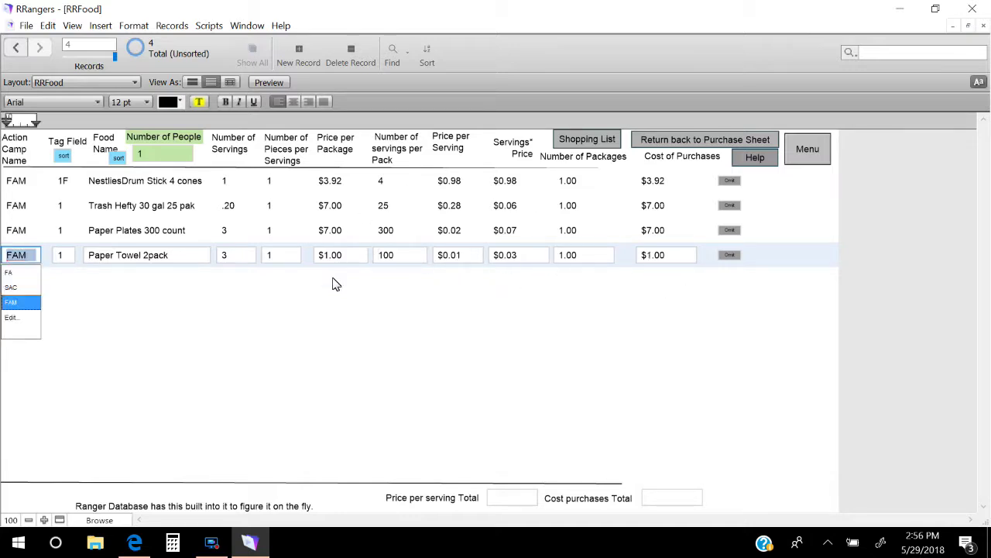
Check the camp menu against the trash bag record, and search Walmart's site in Edge for "hefty trash" to compare pack sizes and prices
{"action": "left_click", "coordinate": [808, 148]}
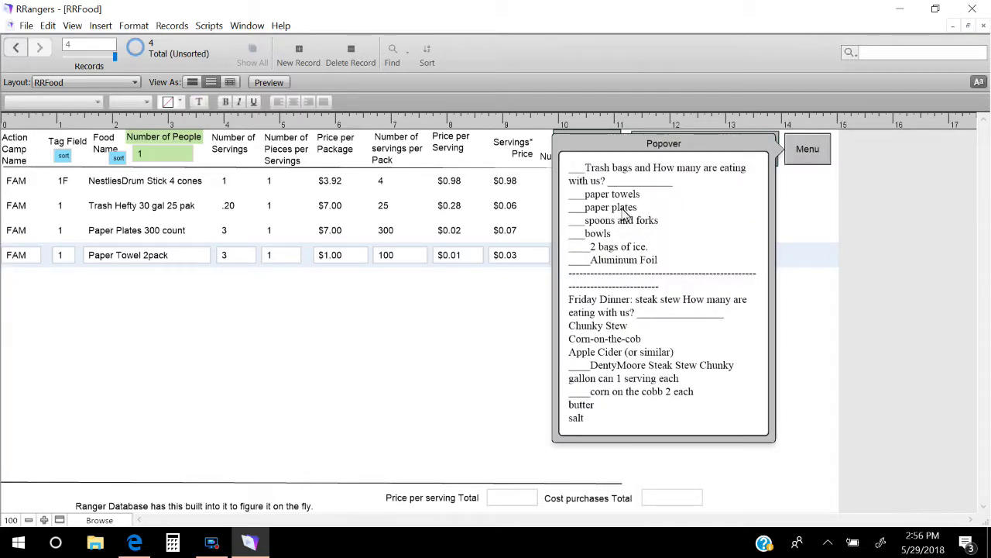
{"action": "left_click", "coordinate": [145, 205]}
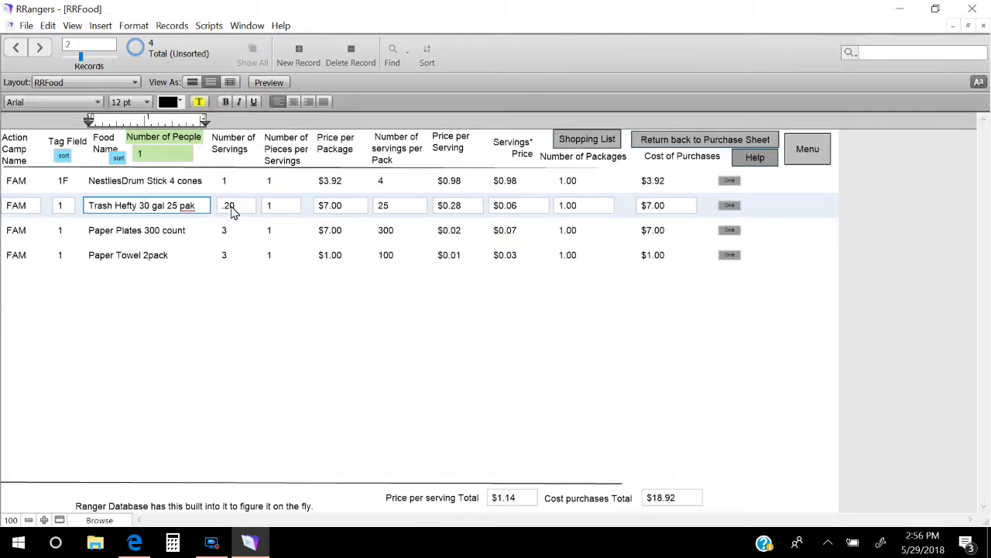
{"action": "left_click", "coordinate": [138, 545]}
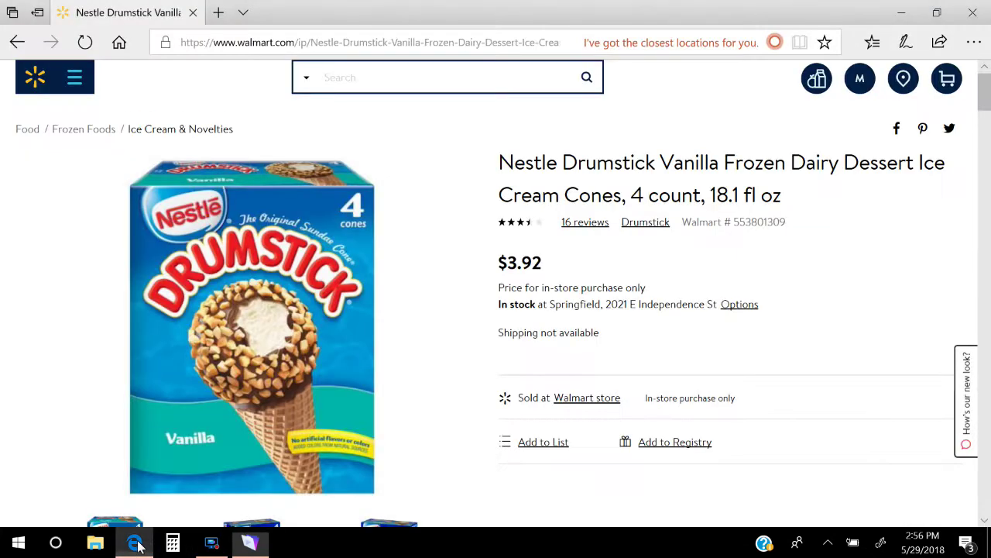
{"action": "left_click", "coordinate": [380, 87]}
{"action": "type", "text": "hefty trash"}
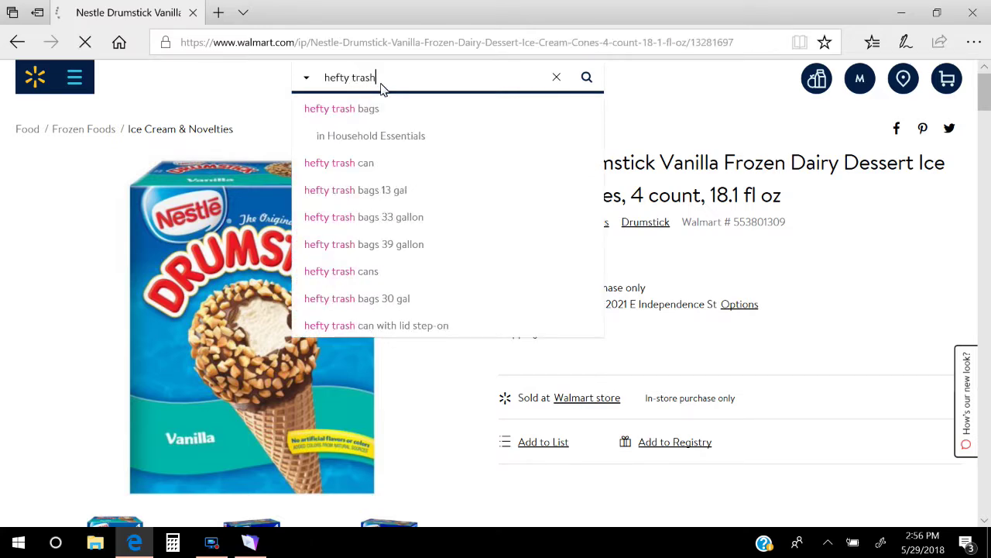
{"action": "left_click", "coordinate": [589, 90]}
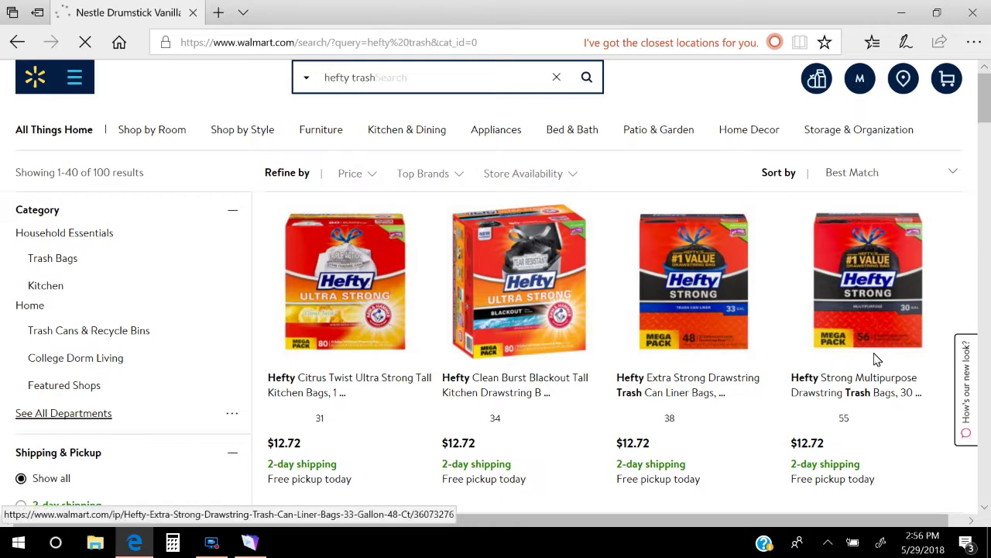
{"action": "scroll", "coordinate": [989, 493], "scroll_direction": "down", "scroll_amount": 5}
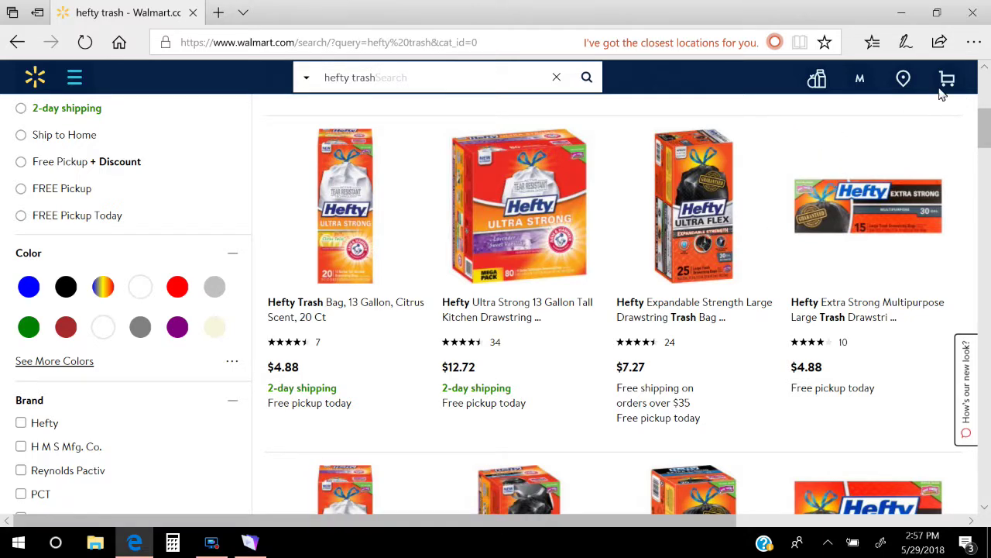
Return to the RRangers food list and review the supplies listed in the camp menu
{"action": "left_click", "coordinate": [905, 17]}
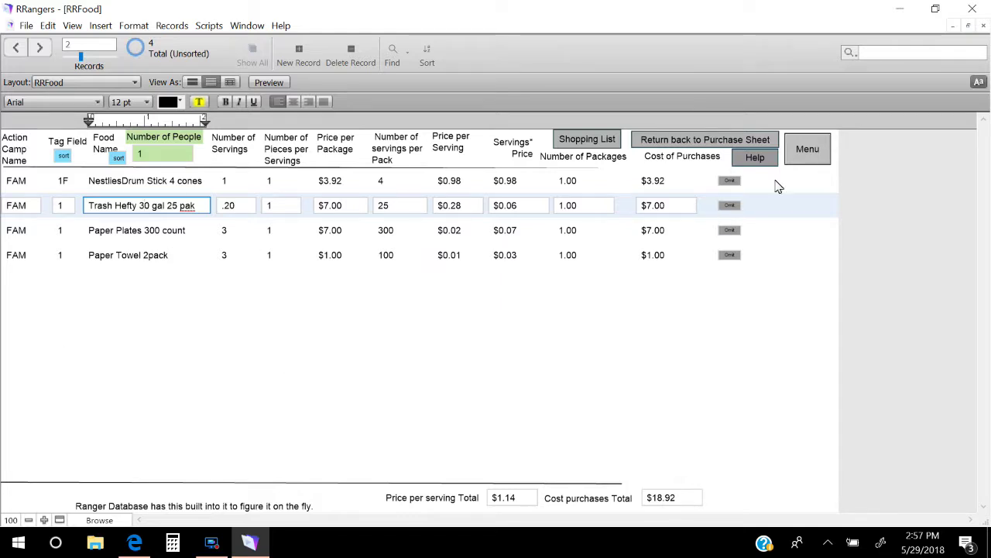
{"action": "left_click", "coordinate": [804, 161]}
{"action": "left_click", "coordinate": [804, 161]}
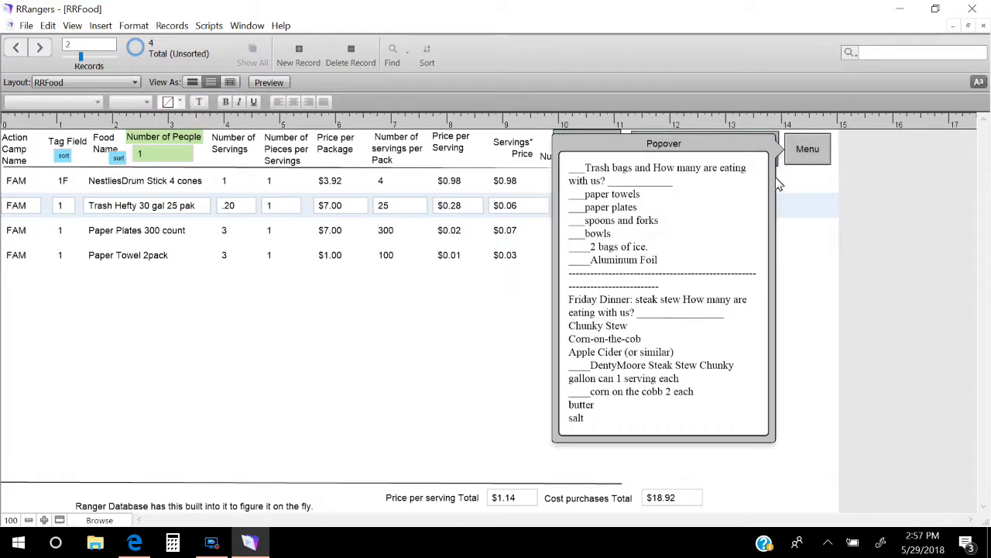
{"action": "left_click", "coordinate": [655, 199]}
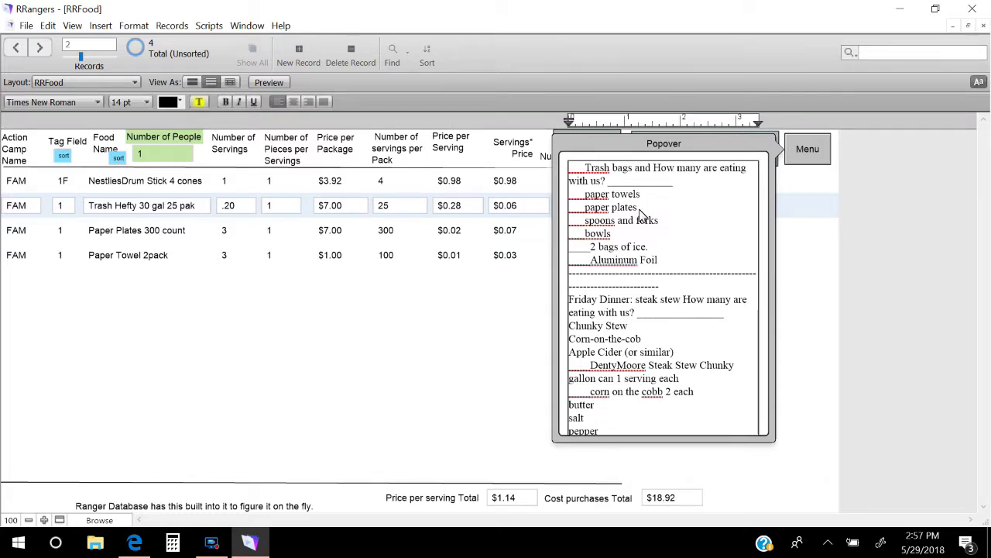
Delete the entered trash bags, paper towels and paper plates lines from the supplies in the camp menu and close the menu
{"action": "left_click_drag", "start_coordinate": [641, 198], "coordinate": [510, 130]}
{"action": "key", "text": "Delete"}
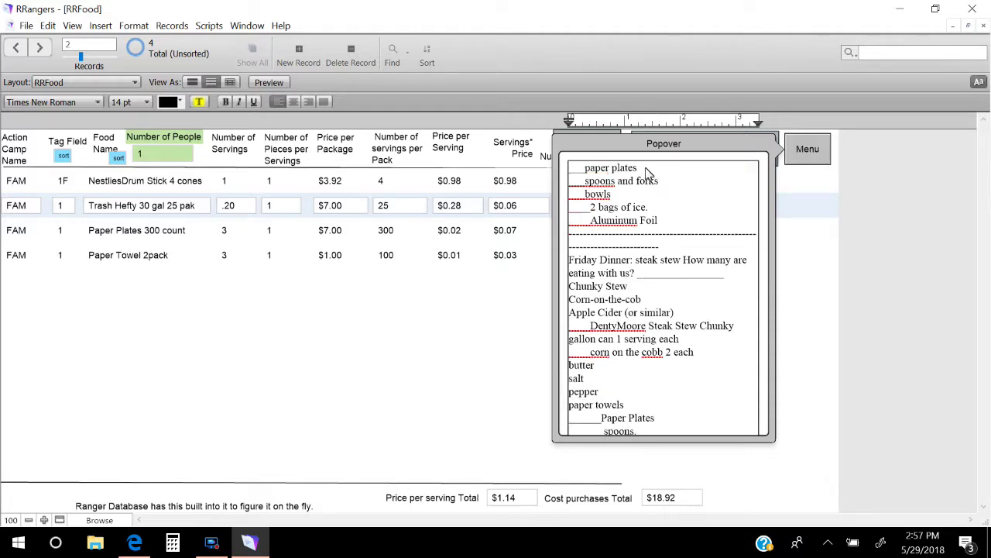
{"action": "left_click_drag", "start_coordinate": [637, 169], "coordinate": [531, 167]}
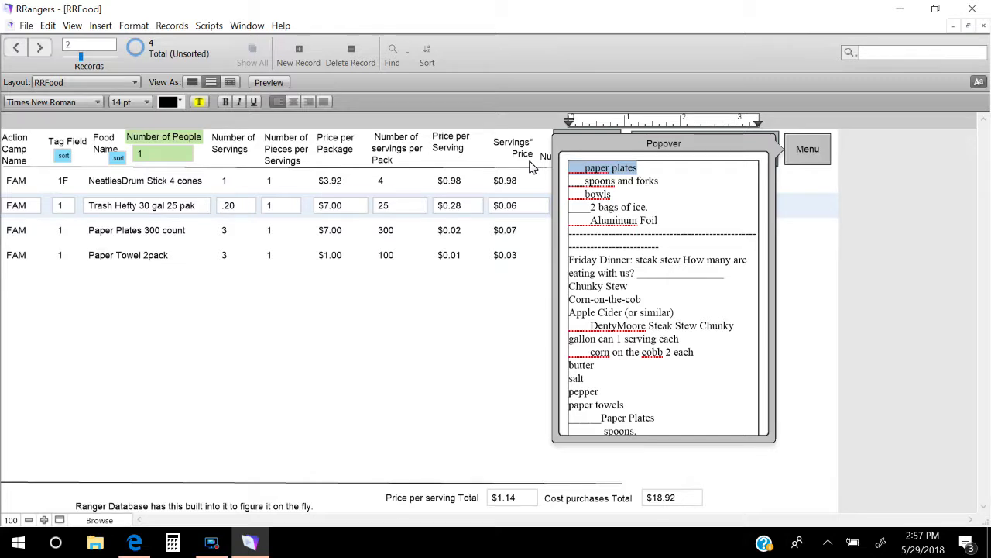
{"action": "key", "text": "Delete"}
{"action": "left_click", "coordinate": [161, 355]}
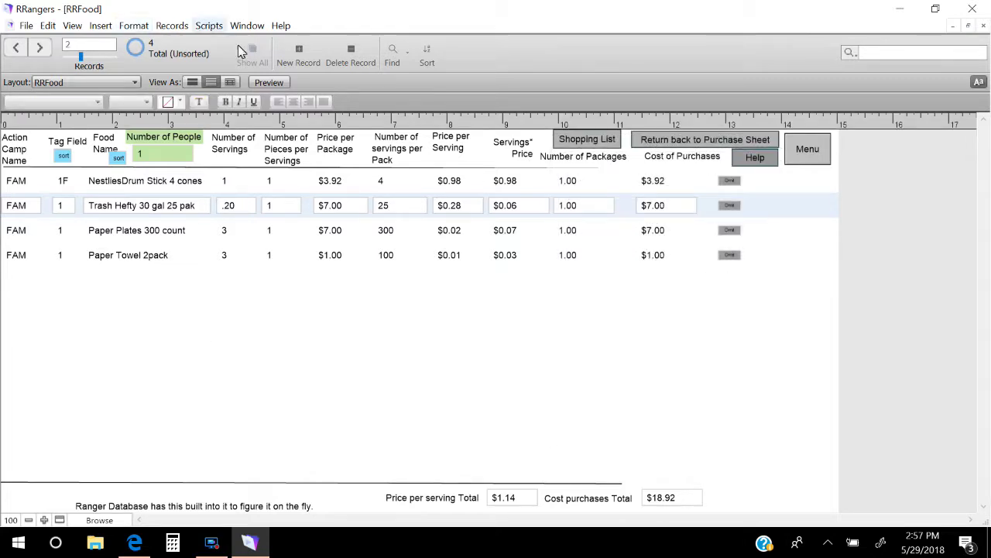
Find all food records with the camp name FAM
{"action": "left_click", "coordinate": [392, 55]}
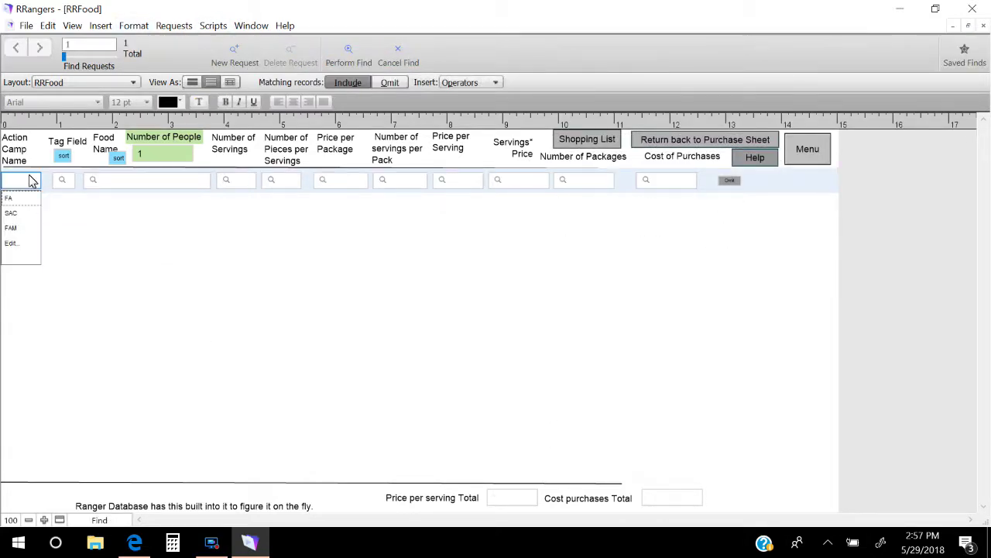
{"action": "left_click", "coordinate": [15, 229]}
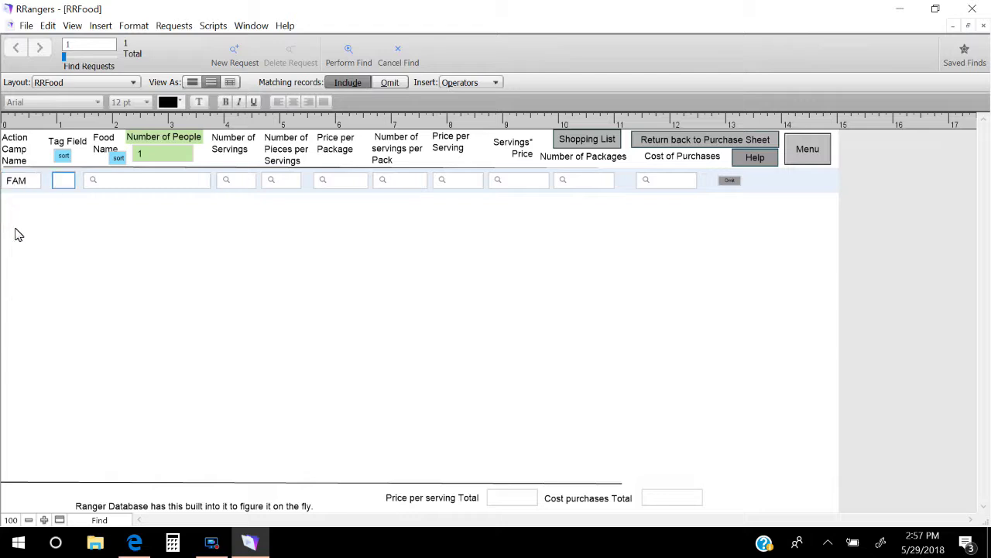
{"action": "left_click", "coordinate": [350, 58]}
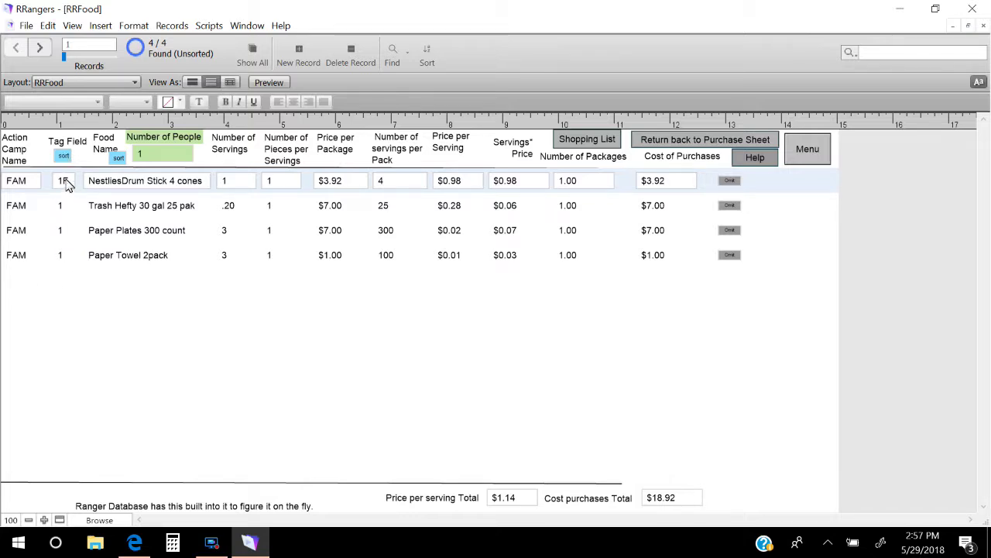
Change the Paper Plates 300 count record's tag to 1B and sort the list by tag field
{"action": "left_click", "coordinate": [65, 236]}
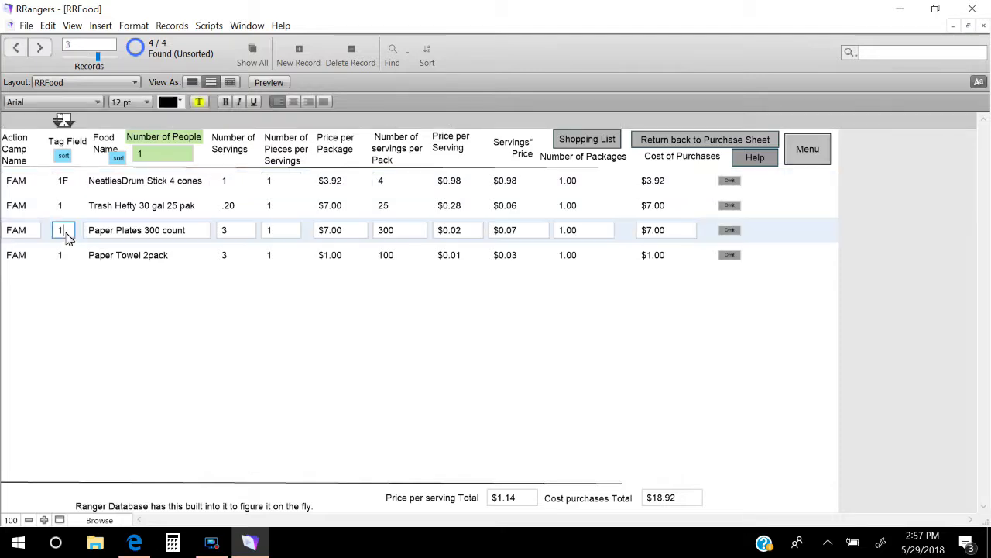
{"action": "left_click", "coordinate": [110, 345]}
{"action": "left_click", "coordinate": [65, 156]}
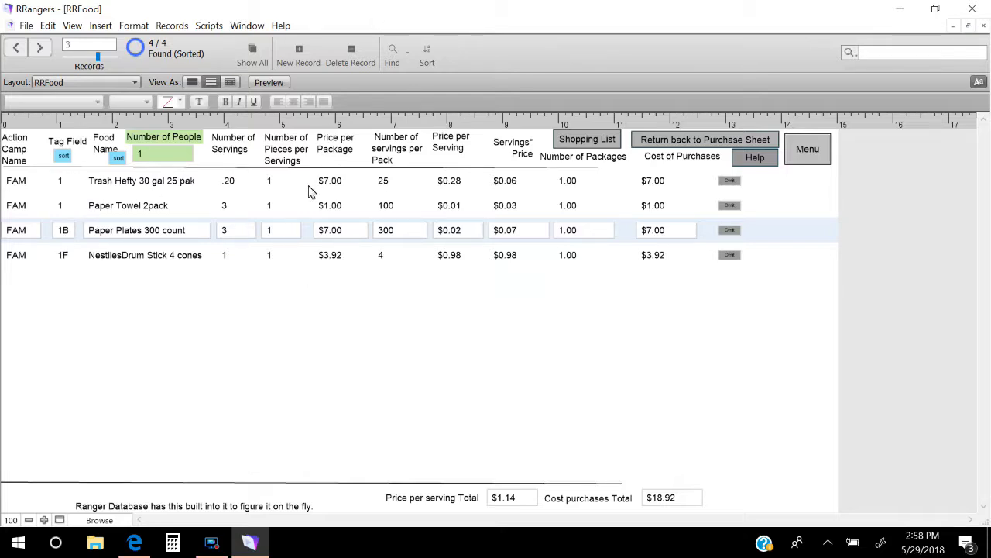
Open the shopping list for the FAM items and set the number of people to 10
{"action": "left_click", "coordinate": [602, 137]}
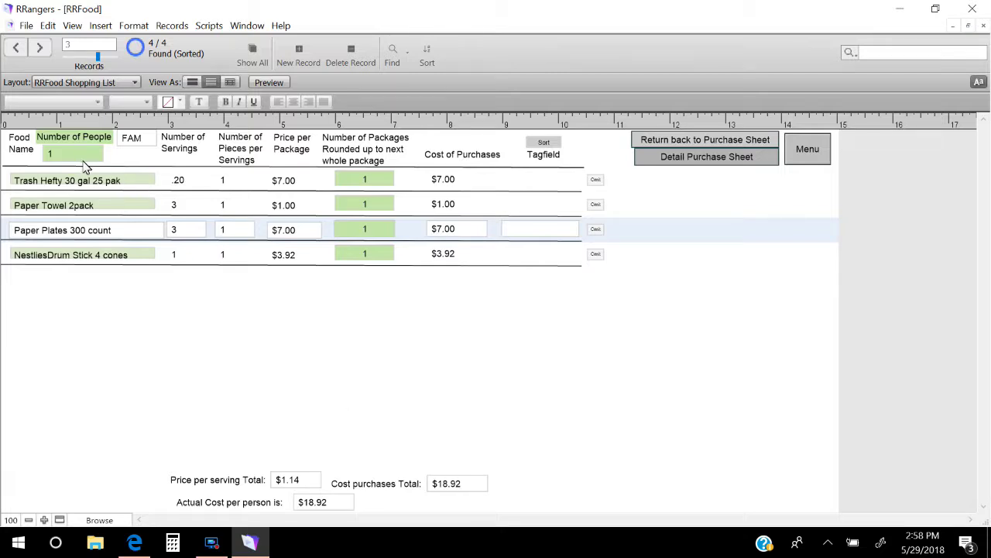
{"action": "left_click", "coordinate": [69, 159]}
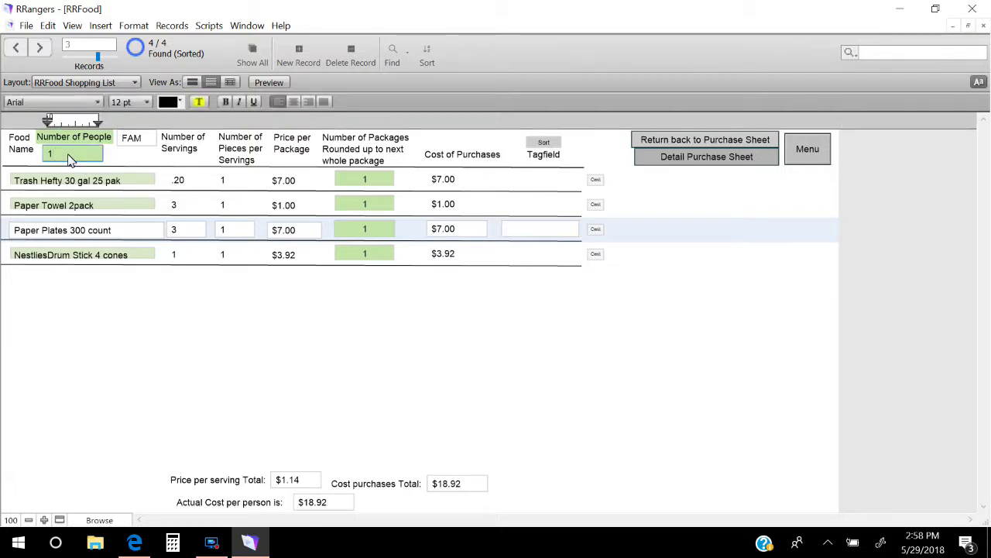
{"action": "type", "text": "0"}
{"action": "left_click", "coordinate": [152, 345]}
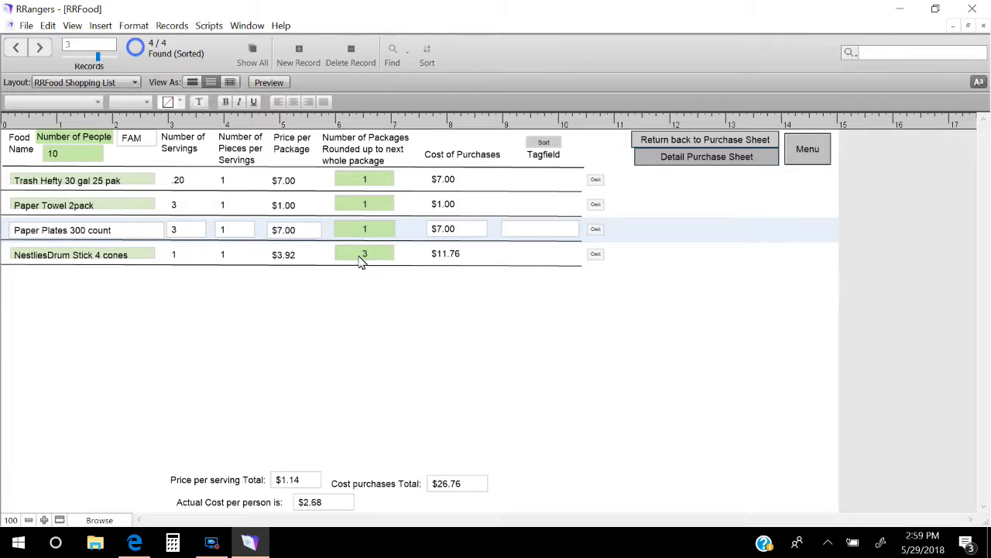
Set the number of people to 55 and check the rounded-up package count for the trash bags
{"action": "left_click", "coordinate": [62, 155]}
{"action": "key", "text": "BackSpace"}
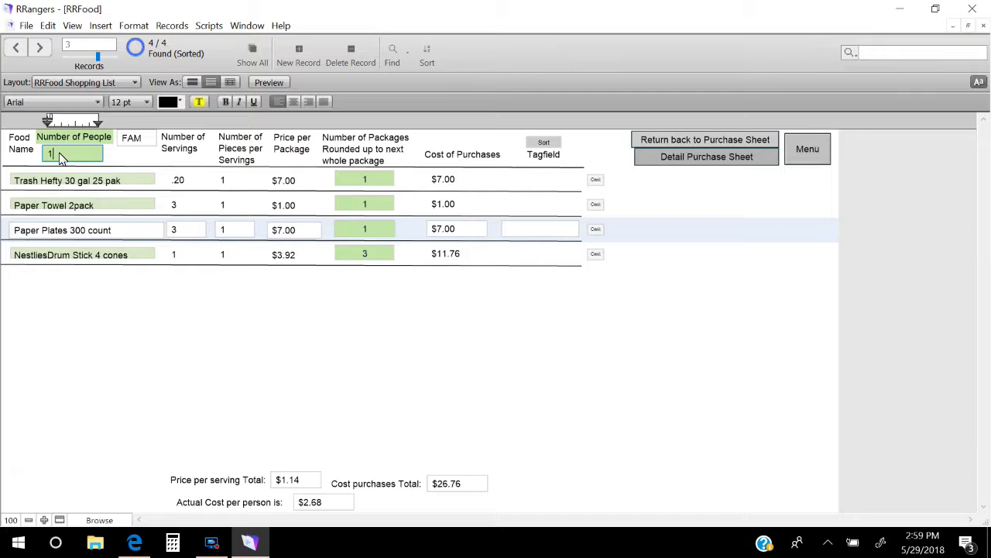
{"action": "type", "text": "55"}
{"action": "left_click", "coordinate": [186, 334]}
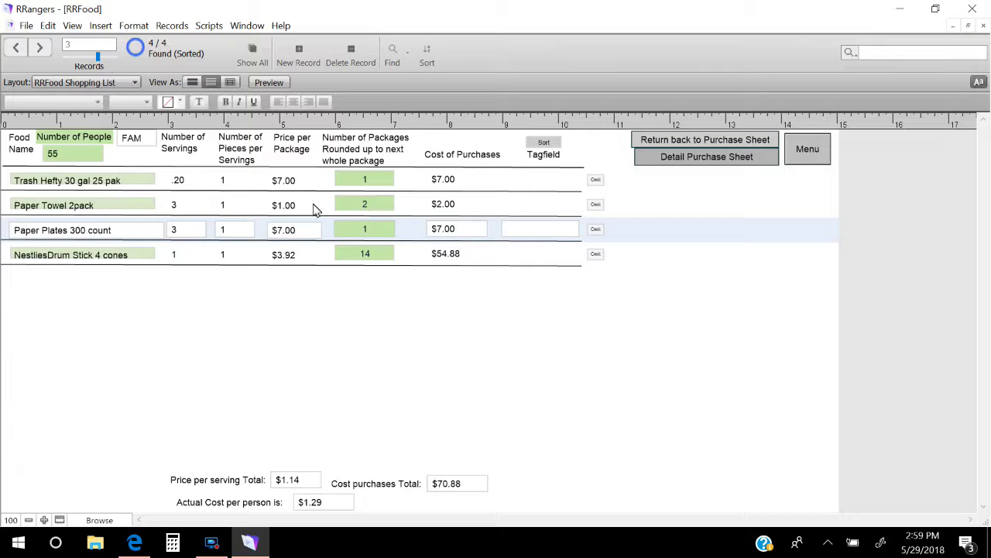
{"action": "left_click", "coordinate": [385, 179]}
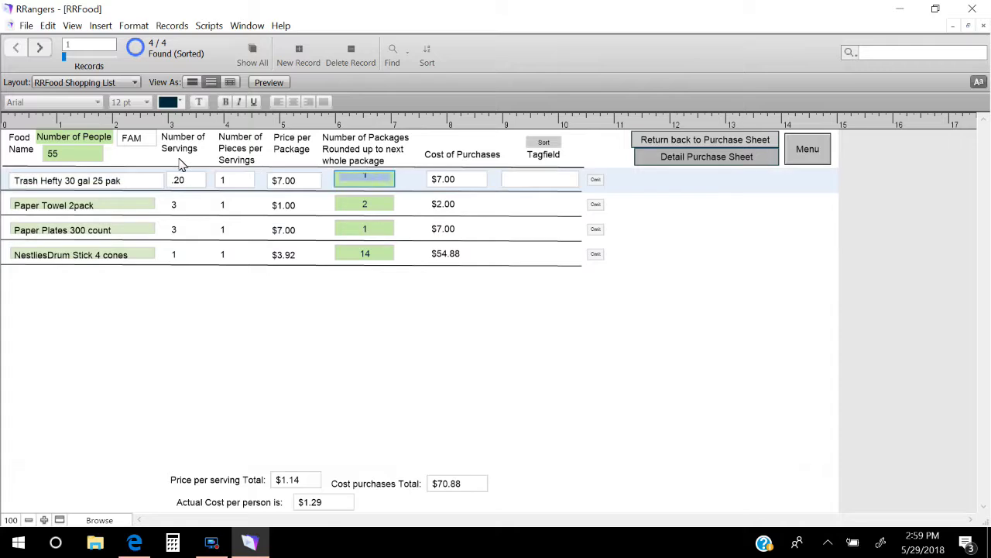
Set the number of people back to 10 and return to the detail purchase sheet
{"action": "left_click", "coordinate": [68, 158]}
{"action": "key", "text": "BackSpace"}
{"action": "key", "text": "BackSpace"}
{"action": "type", "text": "10"}
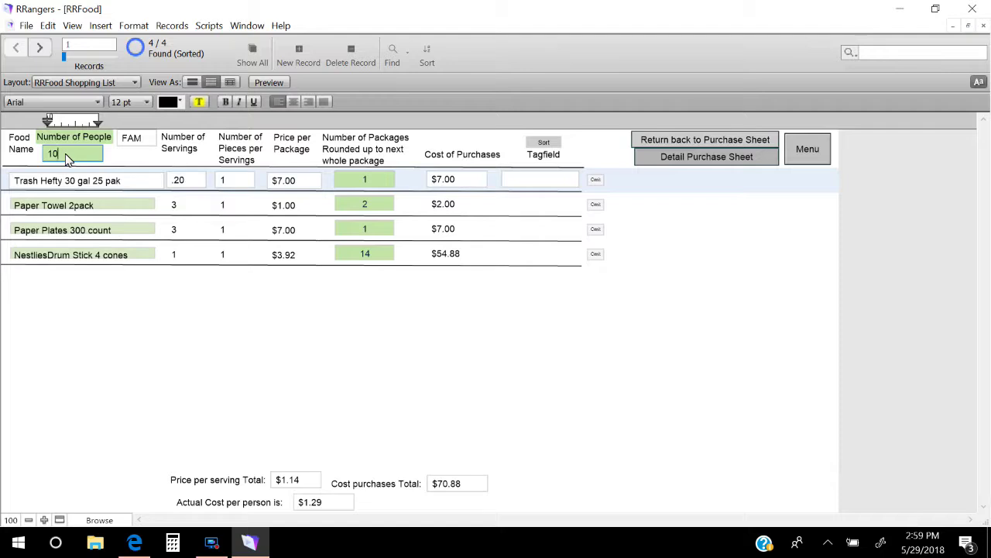
{"action": "left_click", "coordinate": [126, 323]}
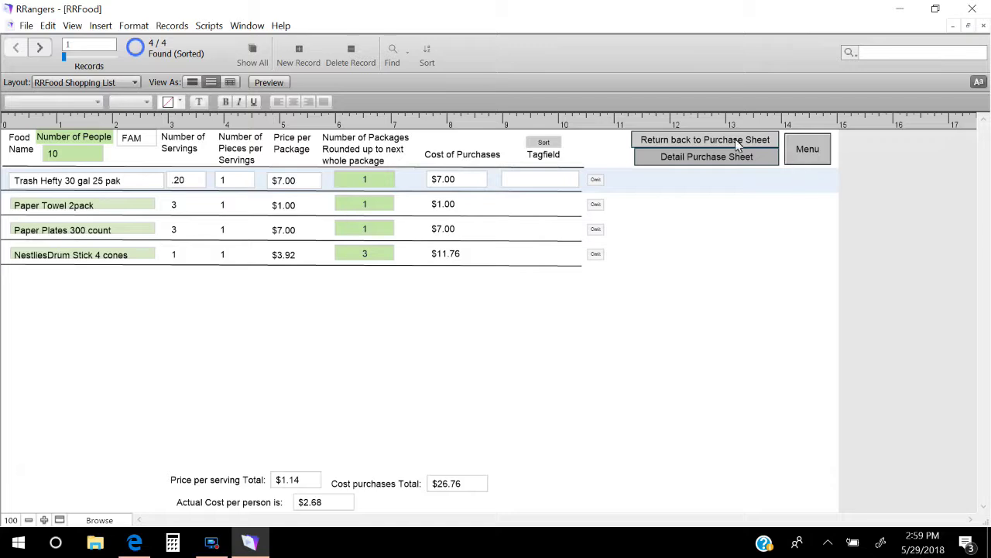
{"action": "left_click", "coordinate": [702, 157]}
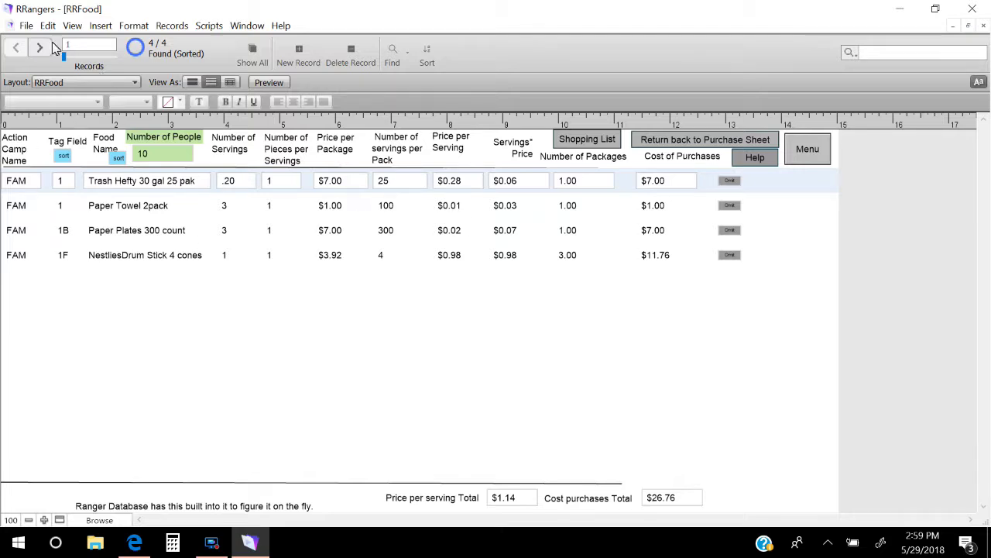
{"action": "left_click", "coordinate": [21, 27]}
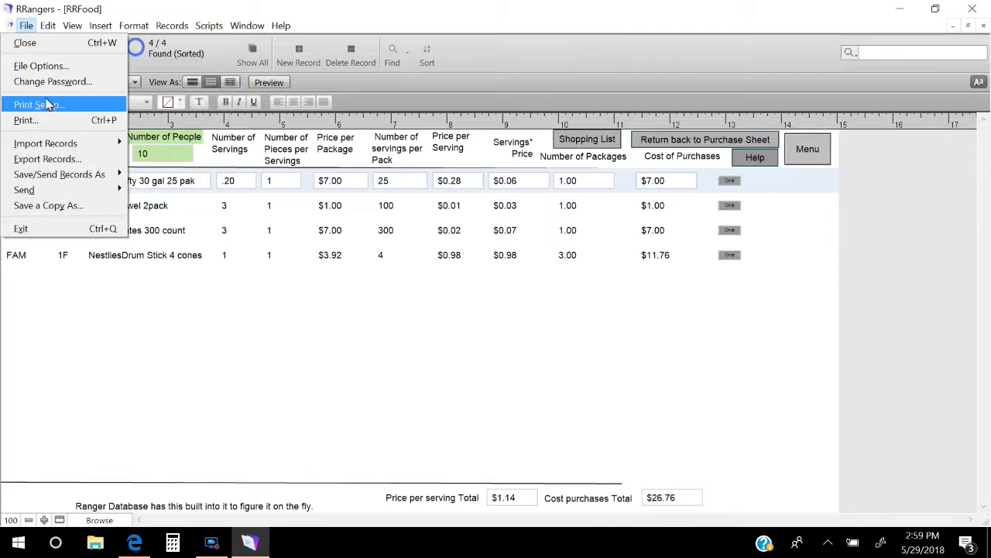
{"action": "mouse_move", "coordinate": [45, 148]}
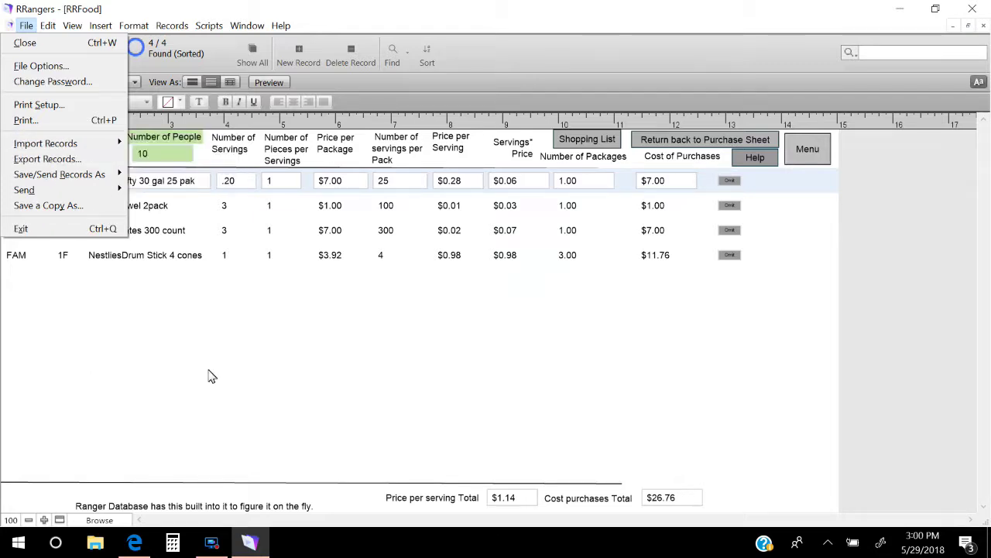
{"action": "left_click", "coordinate": [479, 351]}
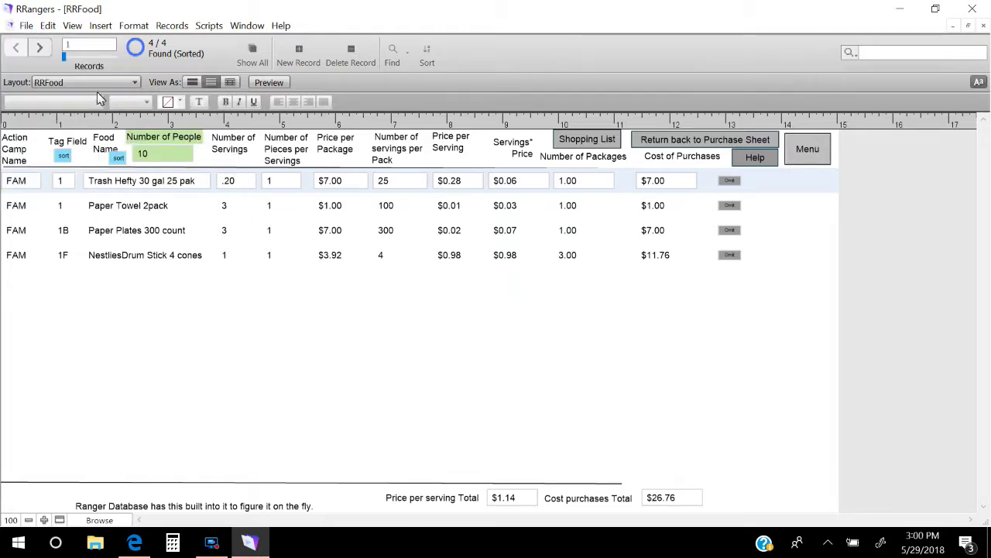
Import the records of the RRFoodAllFoodItems file into the food list and dismiss the import summary
{"action": "left_click", "coordinate": [26, 26]}
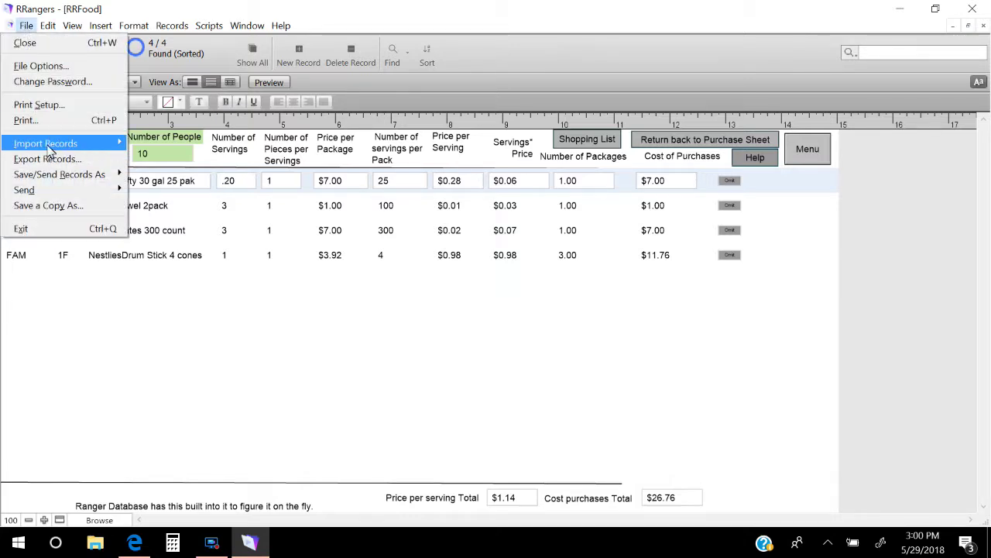
{"action": "mouse_move", "coordinate": [49, 145]}
{"action": "left_click", "coordinate": [156, 143]}
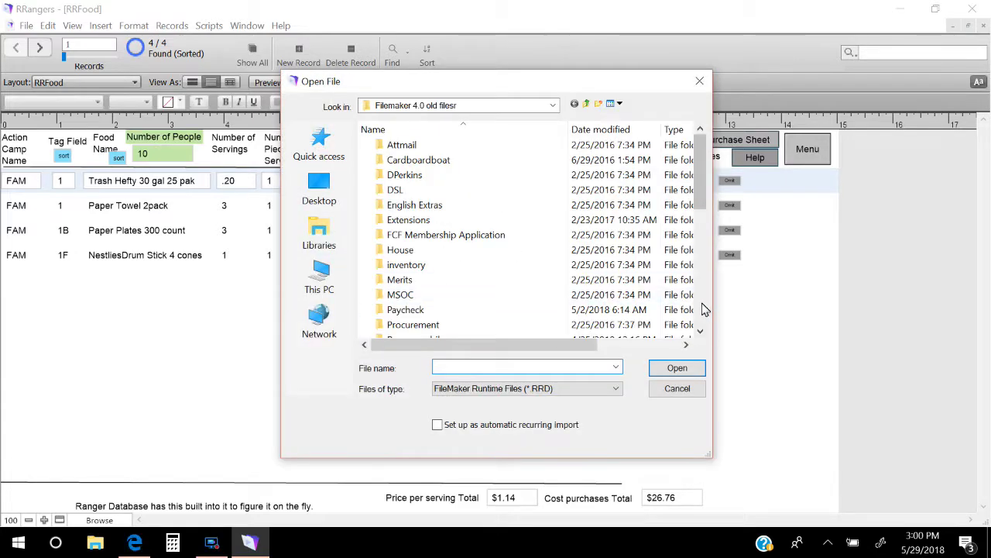
{"action": "scroll", "coordinate": [707, 309], "scroll_direction": "down", "scroll_amount": 10}
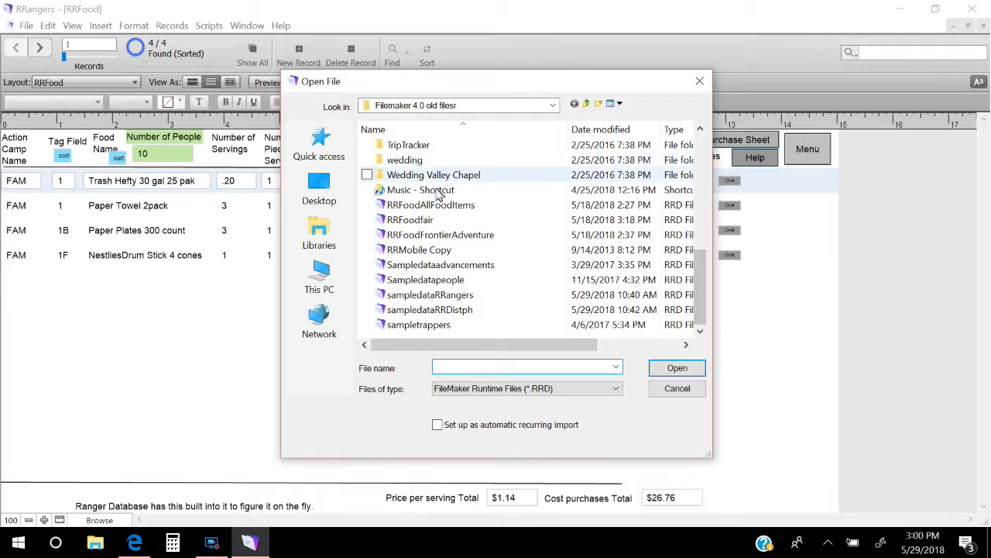
{"action": "left_click", "coordinate": [410, 205]}
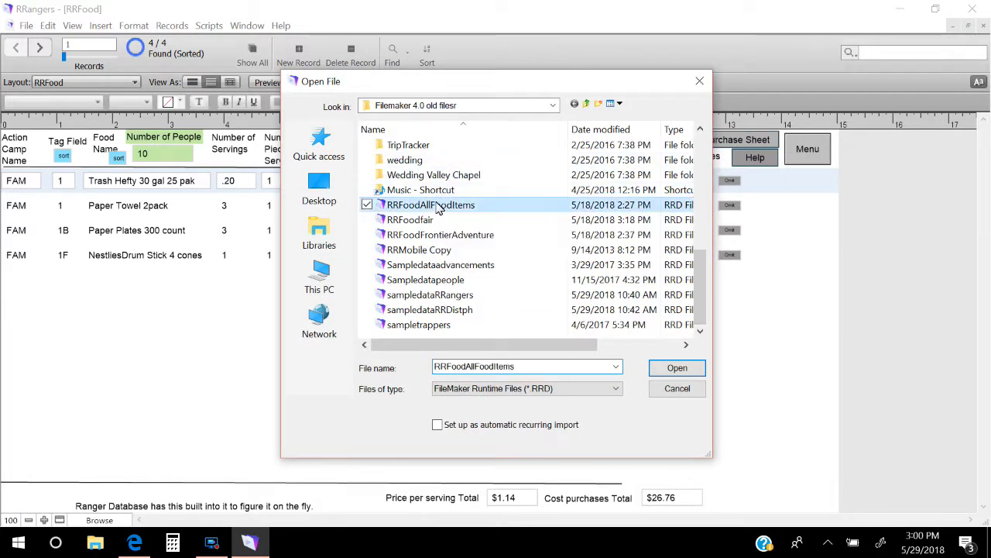
{"action": "left_click", "coordinate": [668, 368]}
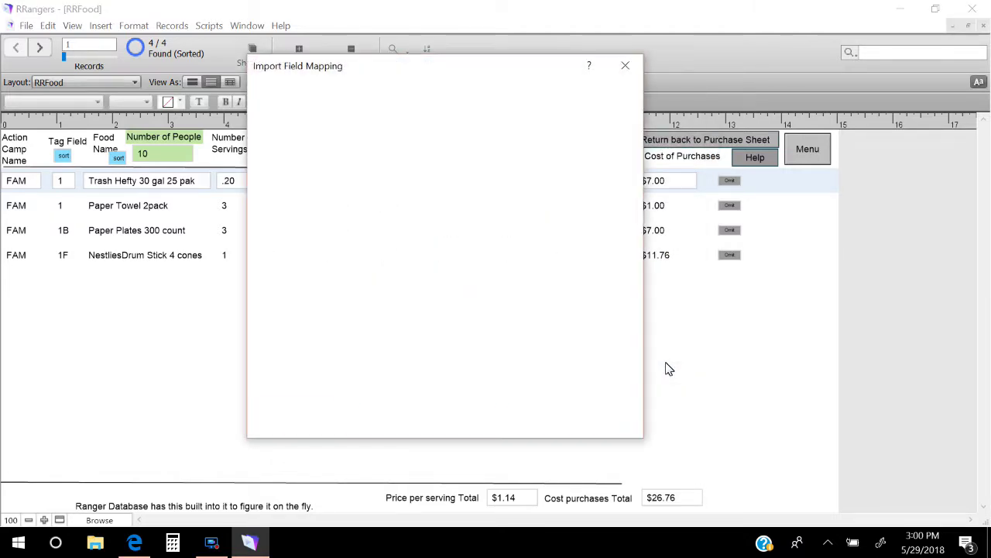
{"action": "left_click", "coordinate": [561, 423]}
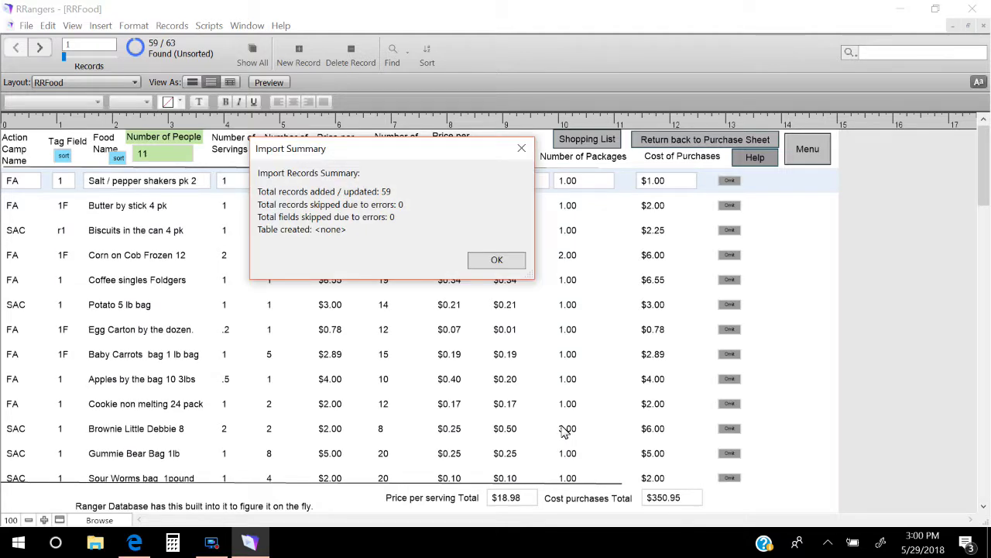
{"action": "left_click", "coordinate": [493, 261]}
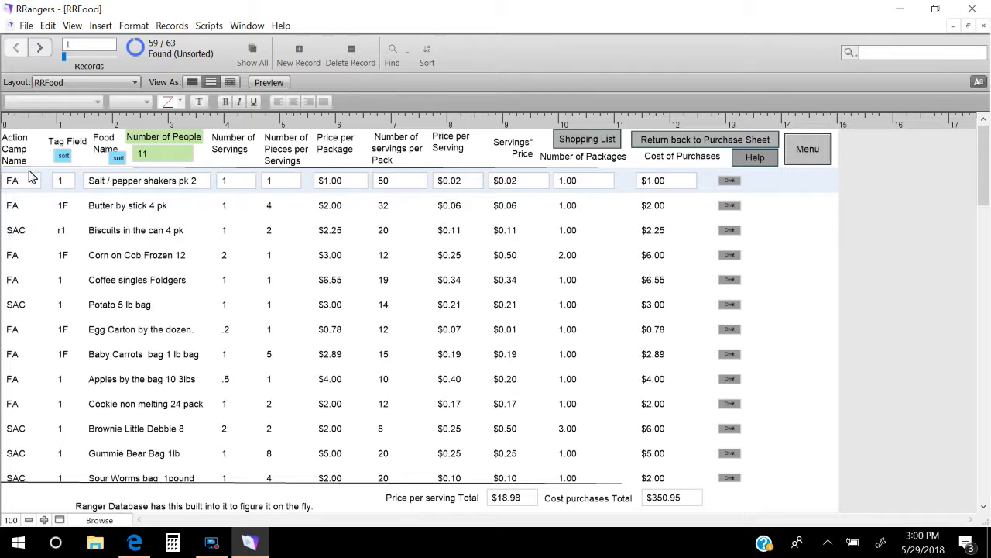
Search the expanded food list for records with the camp name FAM
{"action": "left_click", "coordinate": [393, 61]}
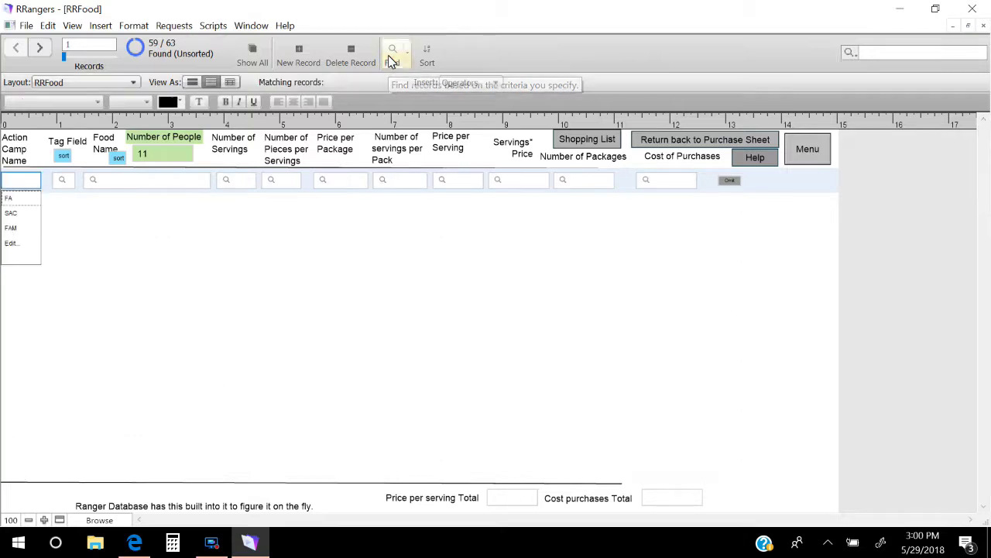
{"action": "left_click", "coordinate": [14, 230]}
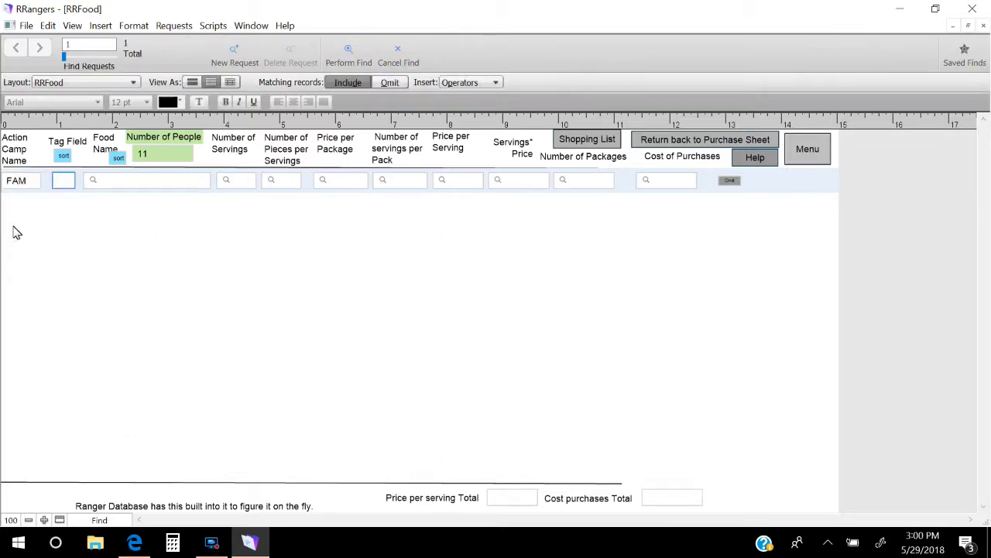
{"action": "left_click", "coordinate": [345, 54]}
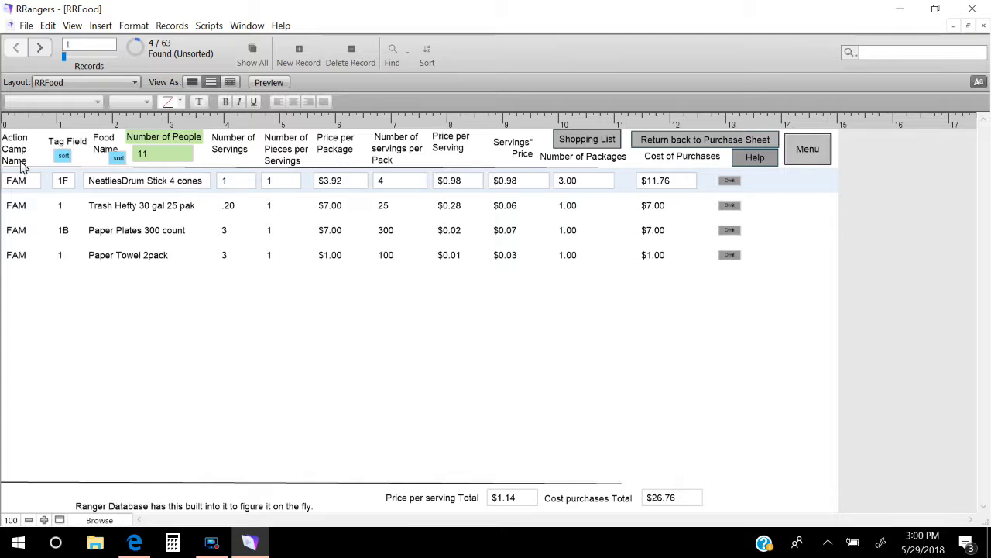
Search for records with the camp name SAC and inspect which camp names are assigned to the butter record
{"action": "left_click", "coordinate": [389, 52]}
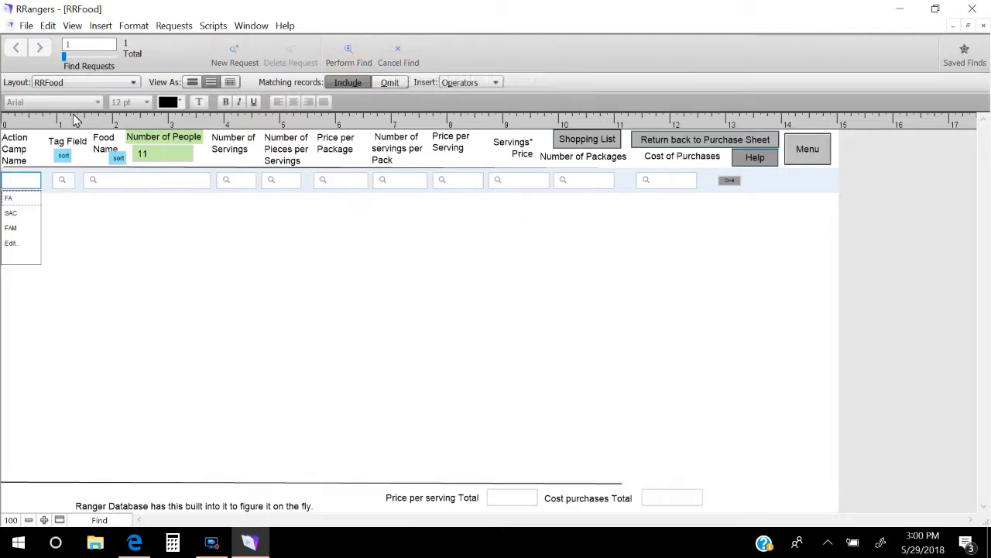
{"action": "left_click", "coordinate": [13, 214]}
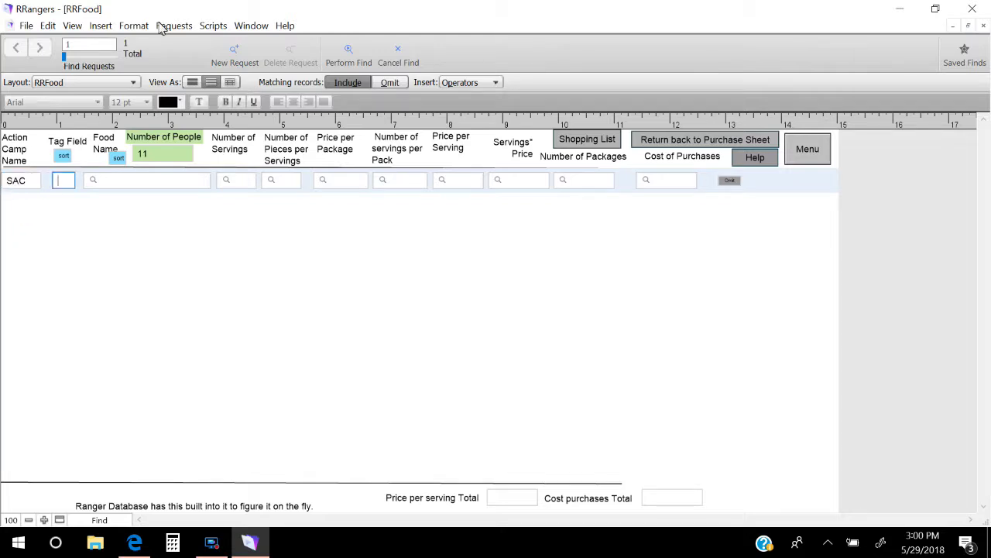
{"action": "left_click", "coordinate": [348, 56]}
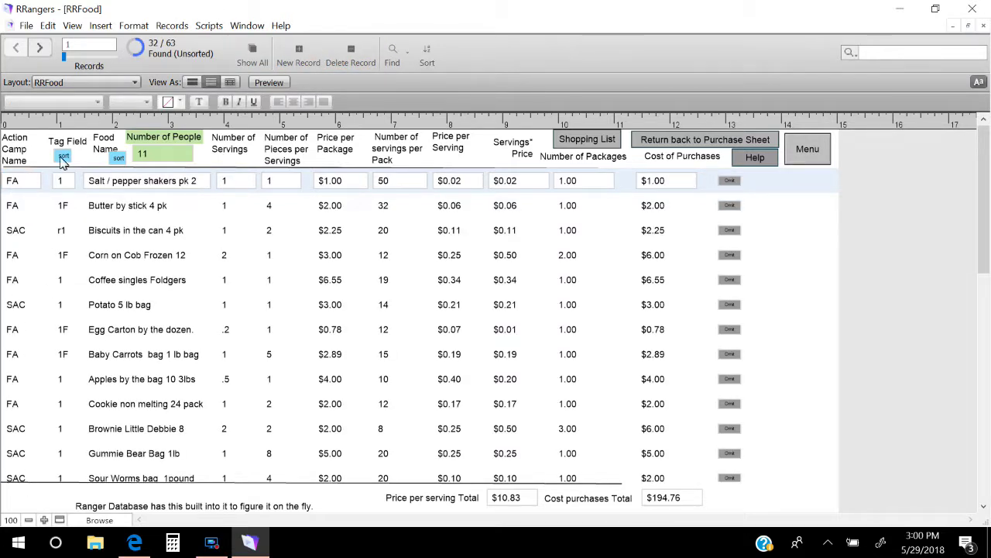
{"action": "left_click", "coordinate": [17, 207]}
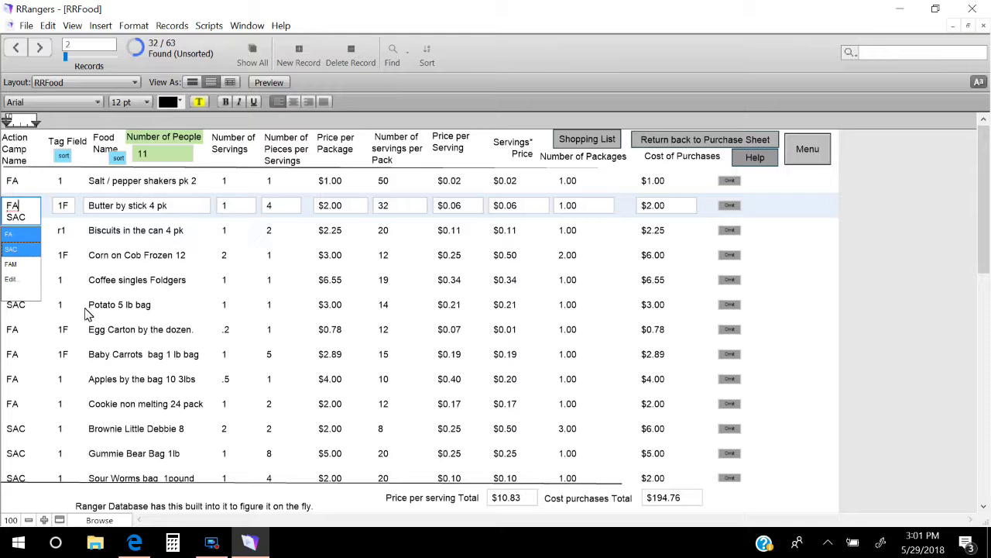
{"action": "left_click", "coordinate": [45, 314]}
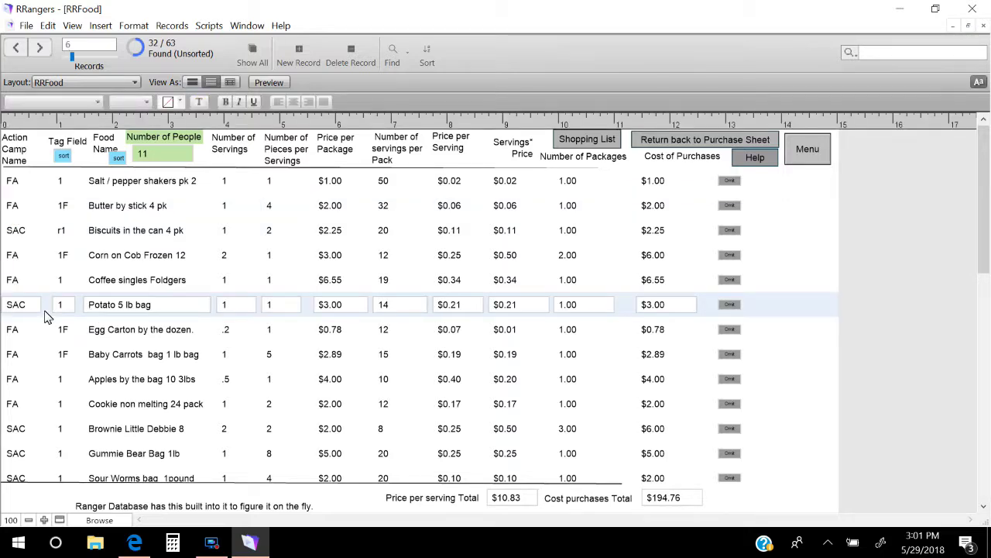
Omit the potato, baby carrots, butter and all records below the non-melting cookies, and show the remaining items as a shopping list
{"action": "left_click", "coordinate": [731, 306]}
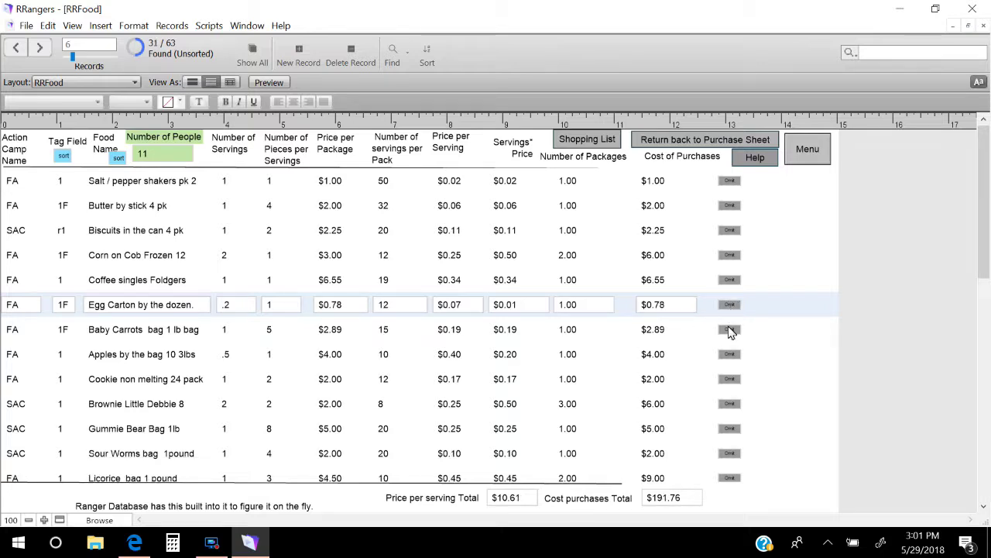
{"action": "left_click", "coordinate": [729, 330]}
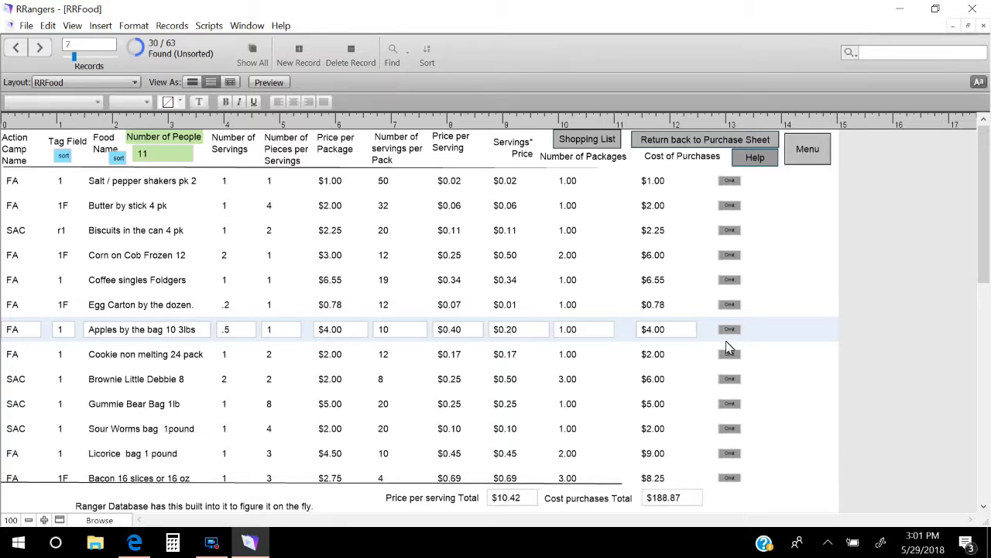
{"action": "left_click", "coordinate": [730, 380]}
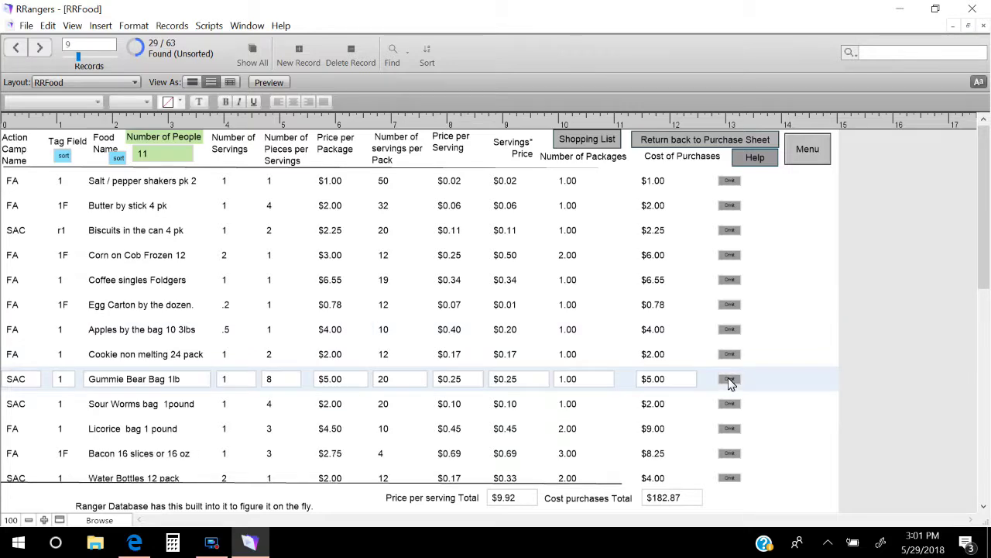
{"action": "left_click", "coordinate": [730, 380]}
{"action": "left_click", "coordinate": [730, 380]}
{"action": "left_click", "coordinate": [730, 379]}
{"action": "left_click", "coordinate": [730, 380]}
{"action": "left_click", "coordinate": [729, 380]}
{"action": "left_click", "coordinate": [730, 379]}
{"action": "left_click", "coordinate": [729, 380]}
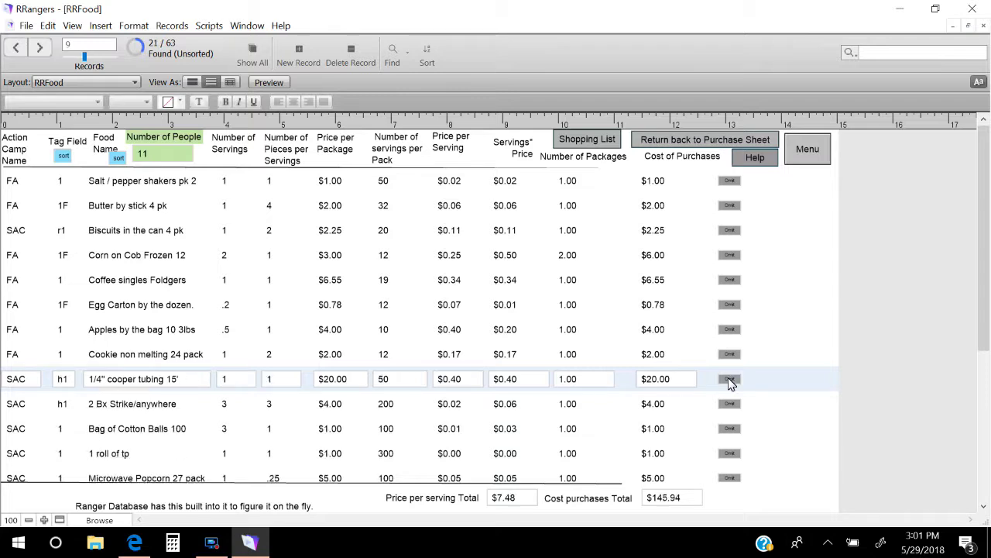
{"action": "left_click", "coordinate": [729, 379]}
{"action": "left_click", "coordinate": [729, 380]}
{"action": "left_click", "coordinate": [729, 380]}
{"action": "left_click", "coordinate": [730, 379]}
{"action": "left_click", "coordinate": [730, 379]}
{"action": "left_click", "coordinate": [730, 379]}
{"action": "left_click", "coordinate": [730, 379]}
{"action": "left_click", "coordinate": [729, 379]}
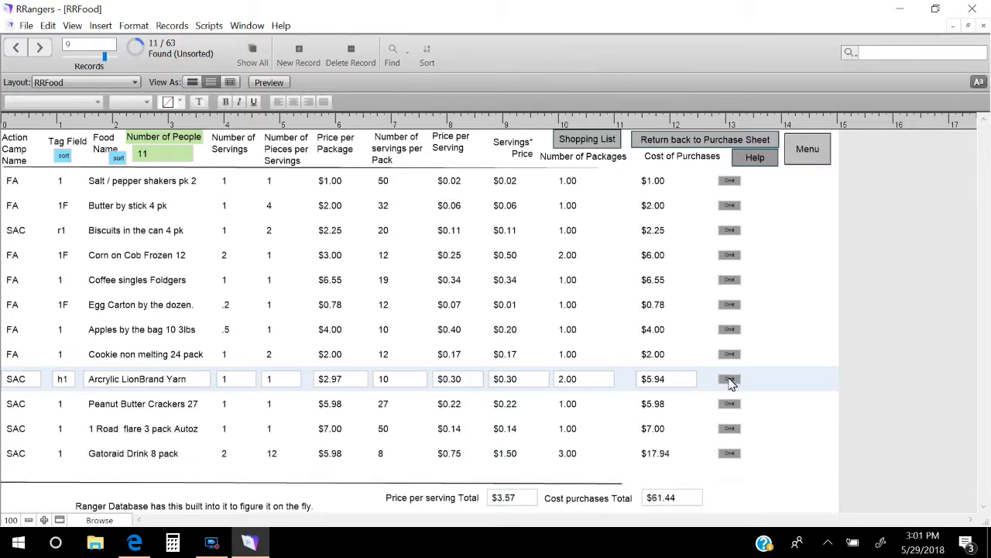
{"action": "left_click", "coordinate": [730, 379]}
{"action": "left_click", "coordinate": [729, 380]}
{"action": "left_click", "coordinate": [730, 379]}
{"action": "left_click", "coordinate": [730, 380]}
{"action": "left_click", "coordinate": [729, 205]}
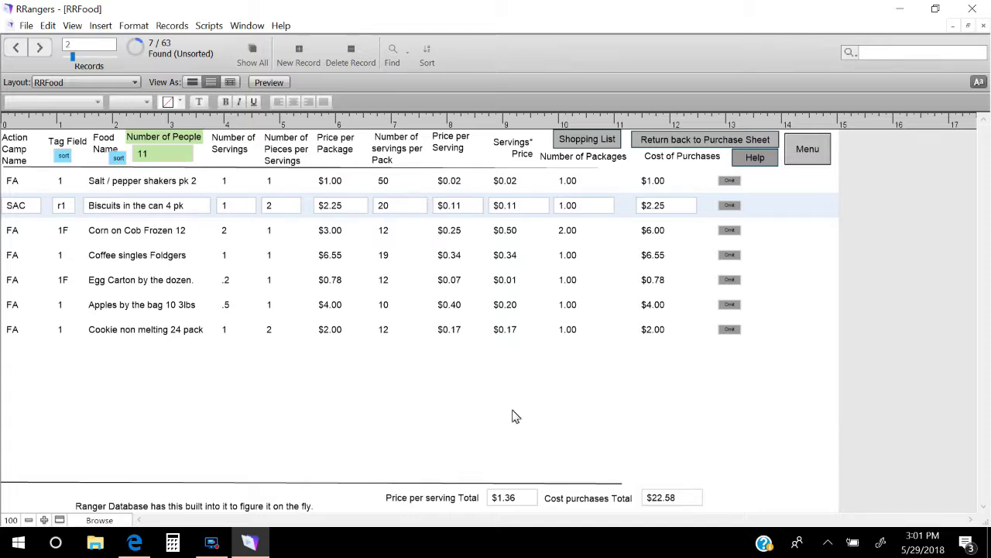
{"action": "left_click", "coordinate": [601, 143]}
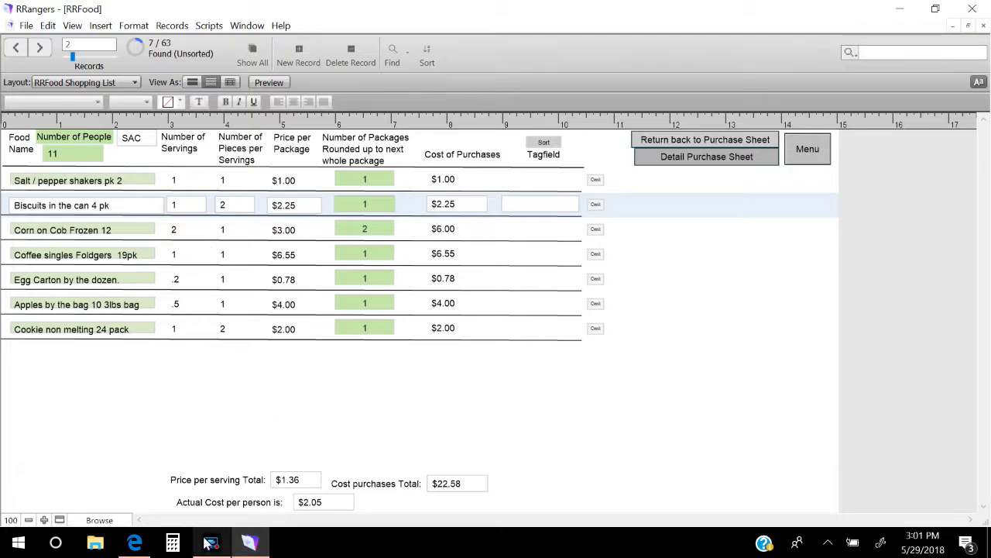
{"action": "mouse_move", "coordinate": [217, 547]}
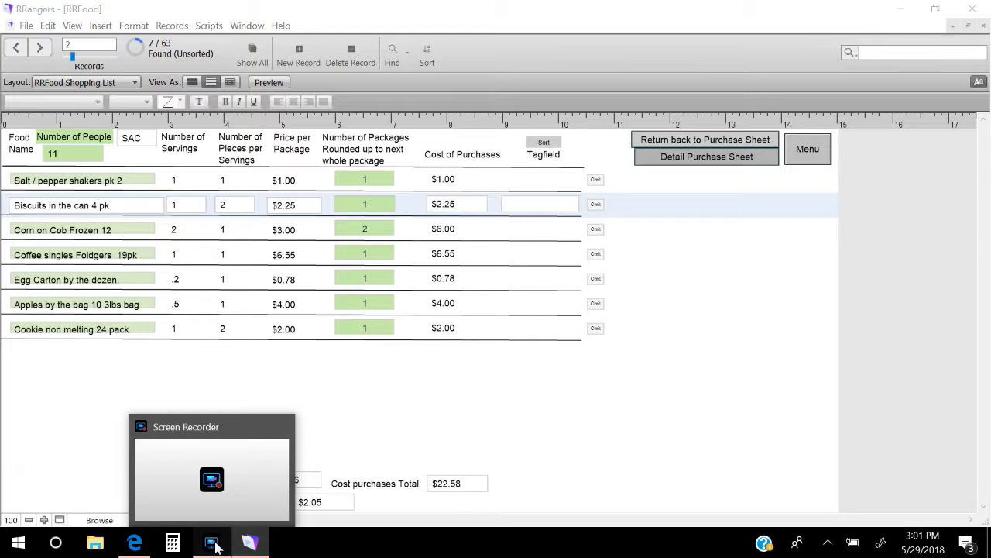
{"action": "left_click", "coordinate": [213, 545]}
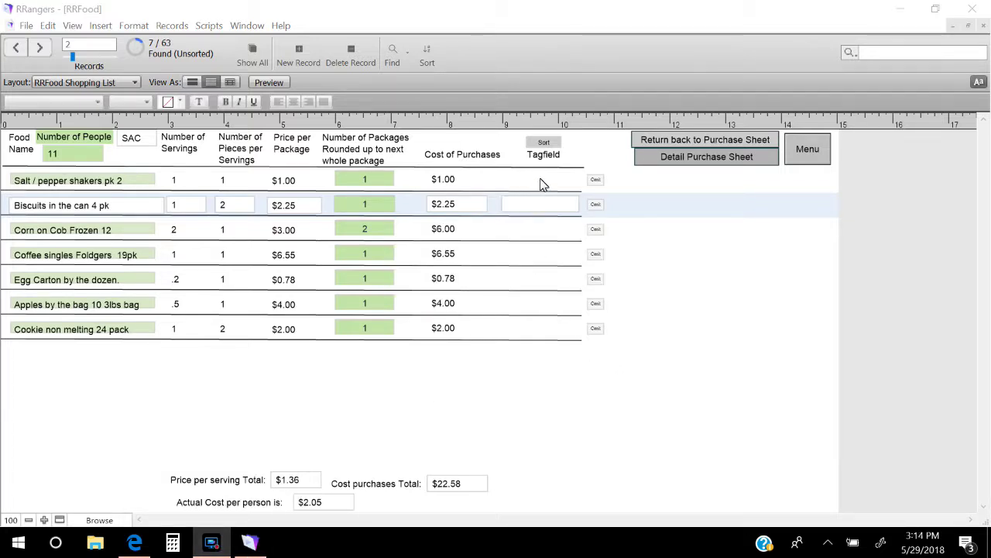
Tag the salt and pepper shakers in the shopping list as Already Have
{"action": "left_click", "coordinate": [542, 181]}
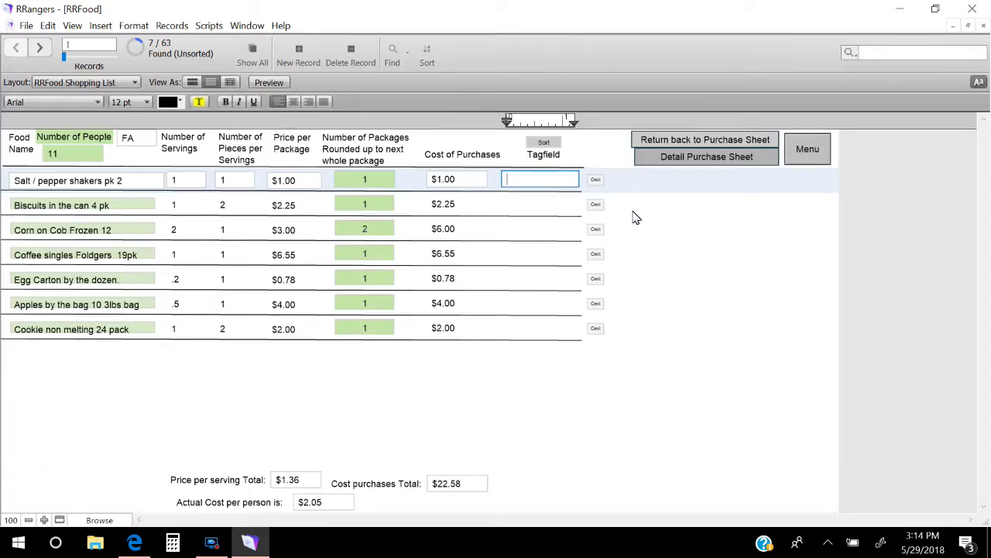
{"action": "left_click", "coordinate": [621, 213]}
{"action": "left_click", "coordinate": [553, 186]}
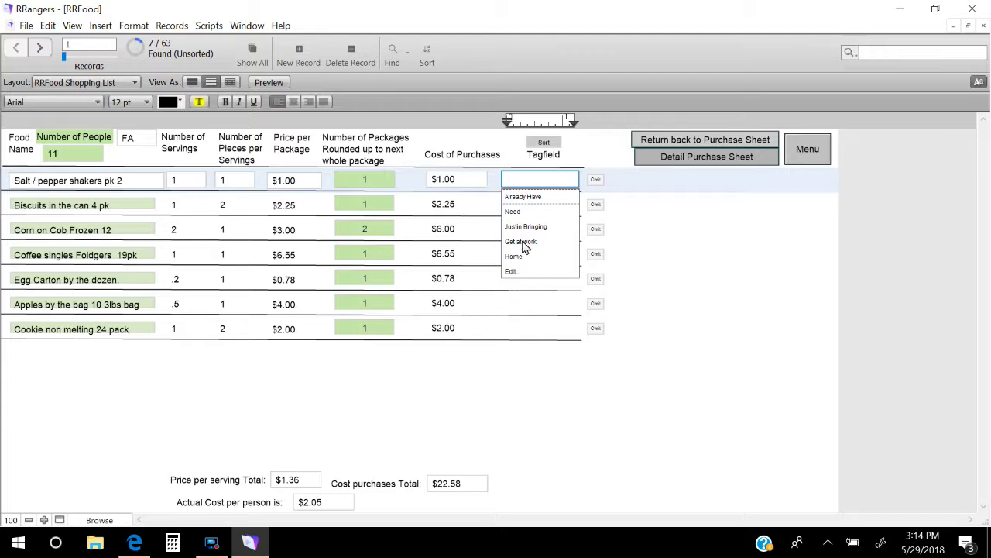
{"action": "left_click", "coordinate": [521, 198]}
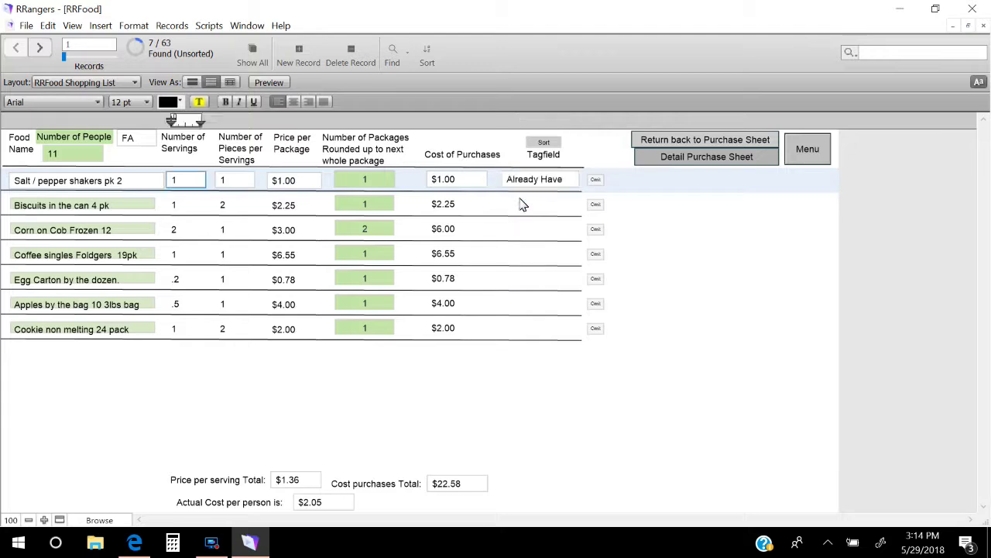
Tag the bagged apples as Already Have and the coffee singles with the option for a named person bringing it
{"action": "left_click", "coordinate": [525, 309]}
{"action": "left_click", "coordinate": [526, 324]}
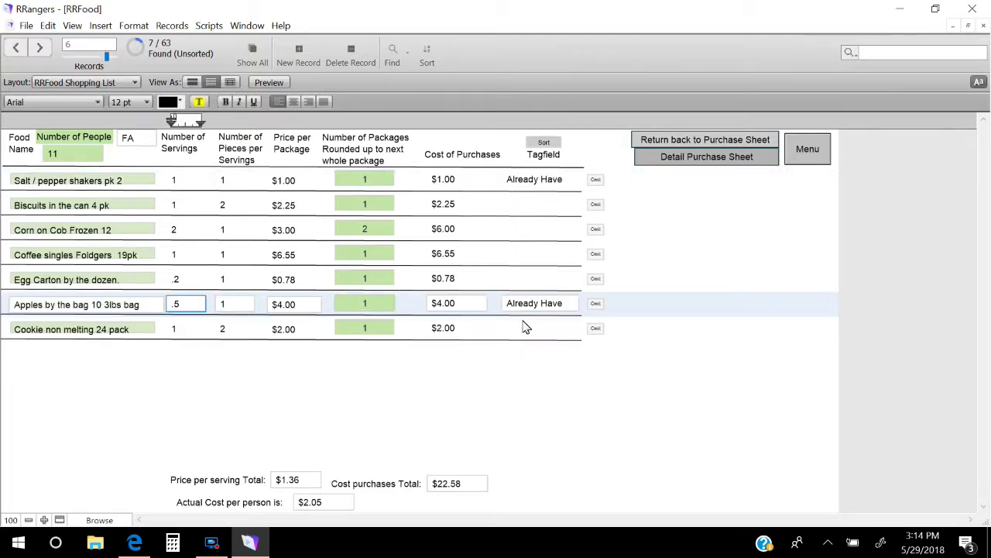
{"action": "left_click", "coordinate": [532, 256]}
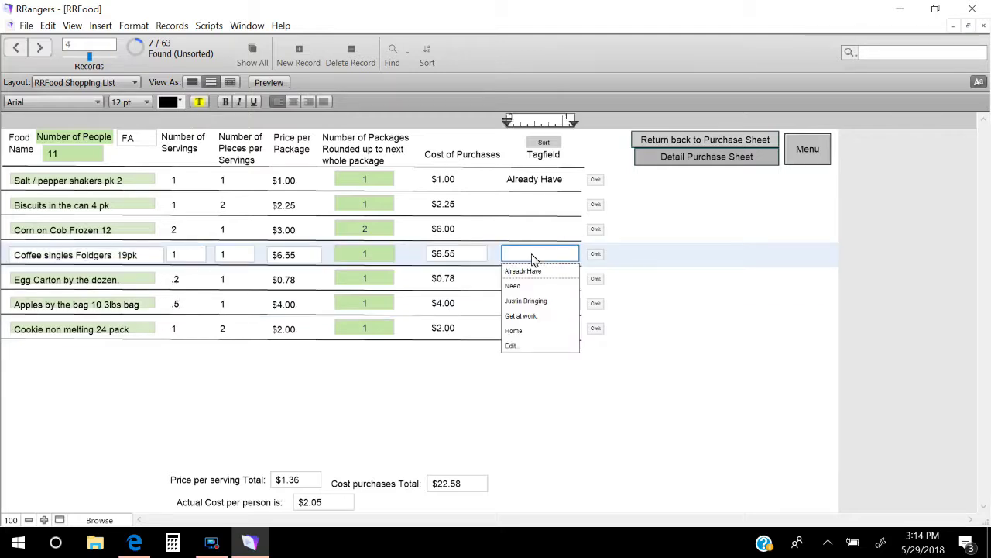
{"action": "left_click", "coordinate": [526, 302]}
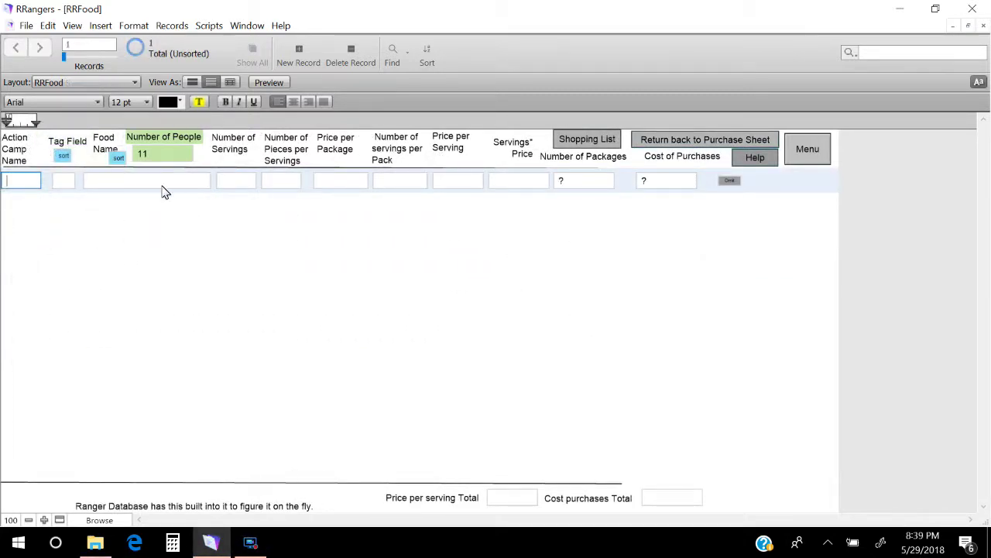
Import the RRFoodAllFoodItems file into the empty food table as new records, mapped by matching names, and dismiss the import summary
{"action": "left_click", "coordinate": [26, 27]}
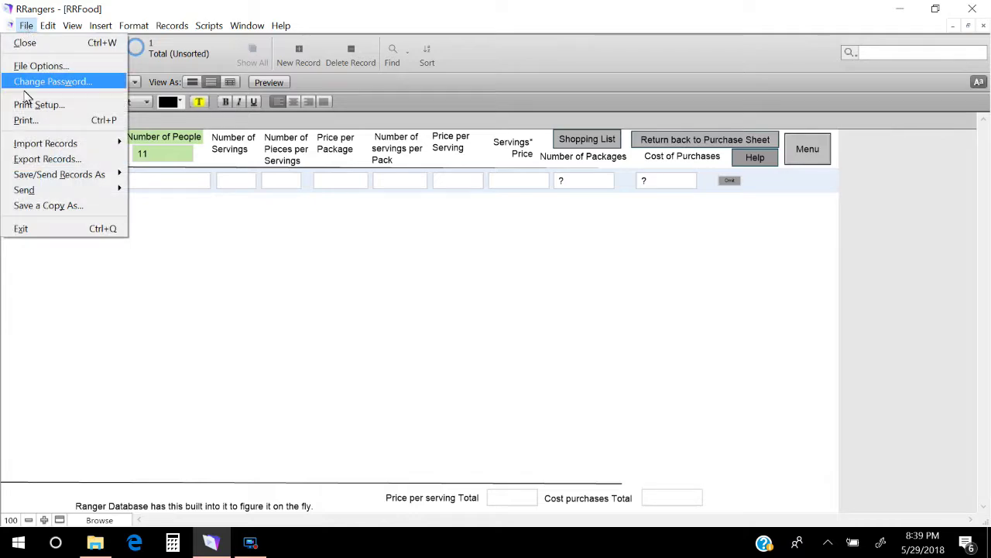
{"action": "mouse_move", "coordinate": [45, 148]}
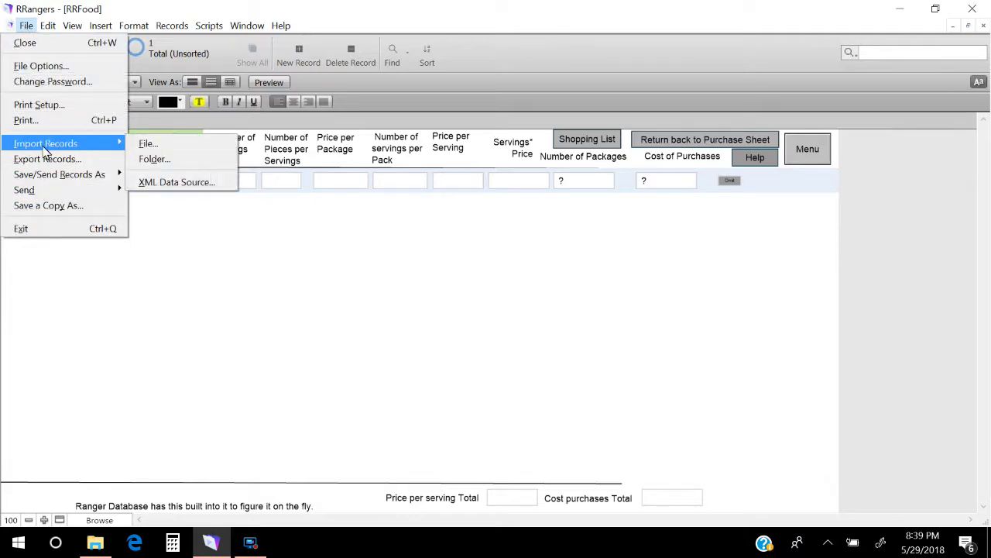
{"action": "left_click", "coordinate": [158, 144]}
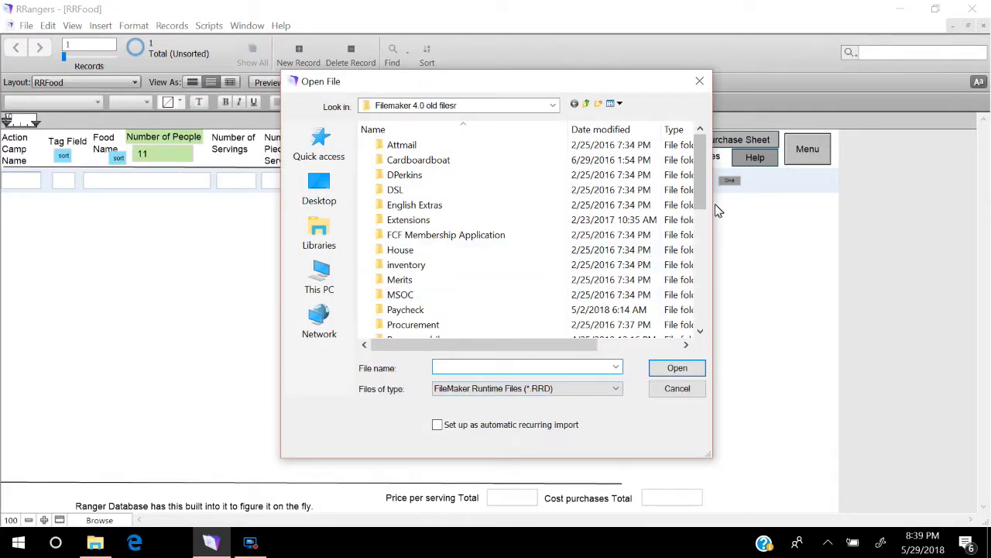
{"action": "left_click_drag", "start_coordinate": [699, 187], "coordinate": [719, 313]}
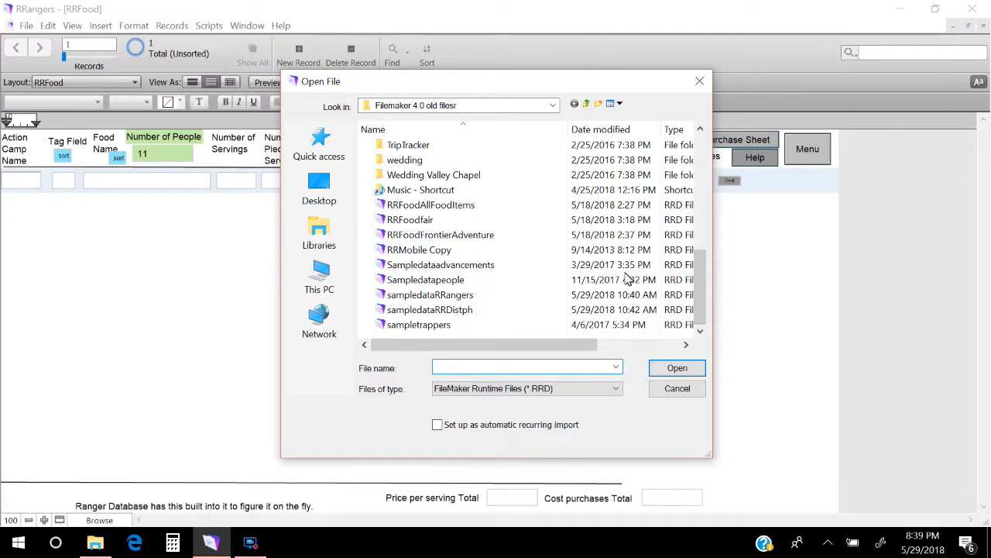
{"action": "left_click", "coordinate": [419, 205]}
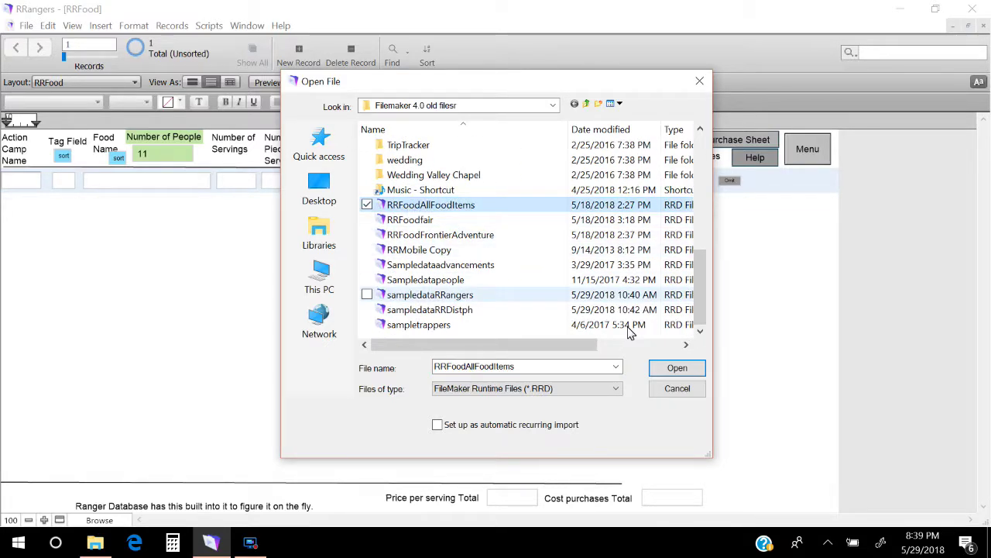
{"action": "left_click", "coordinate": [678, 371]}
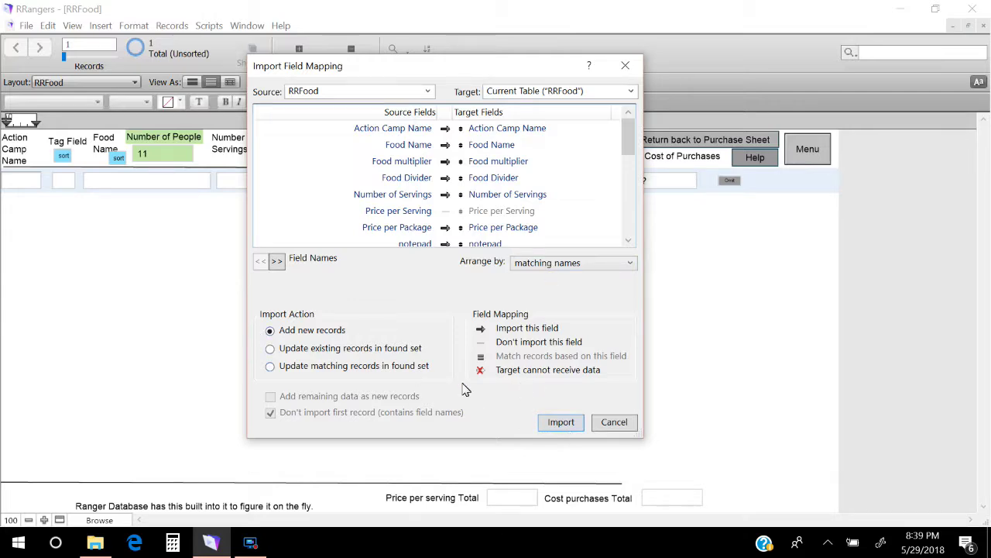
{"action": "left_click", "coordinate": [570, 427]}
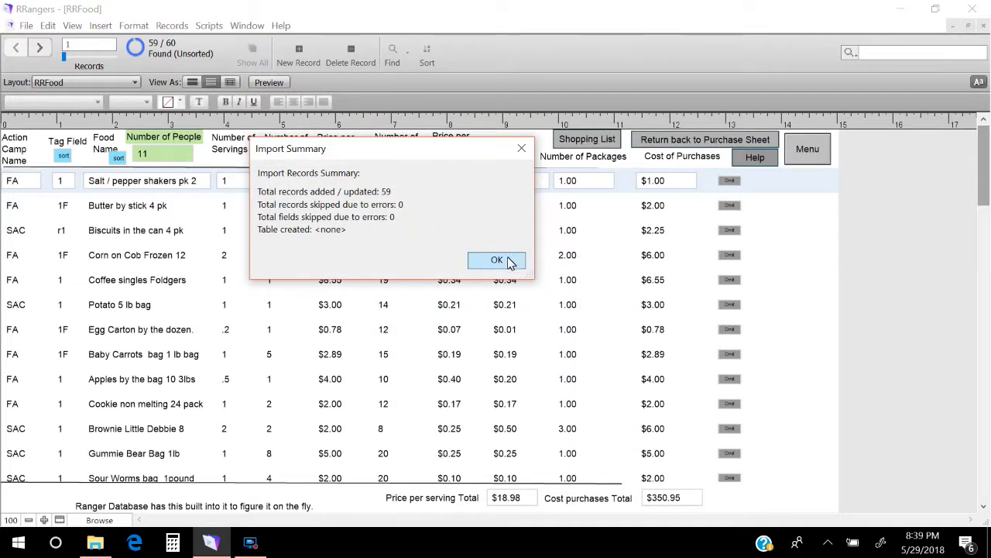
{"action": "left_click", "coordinate": [499, 259]}
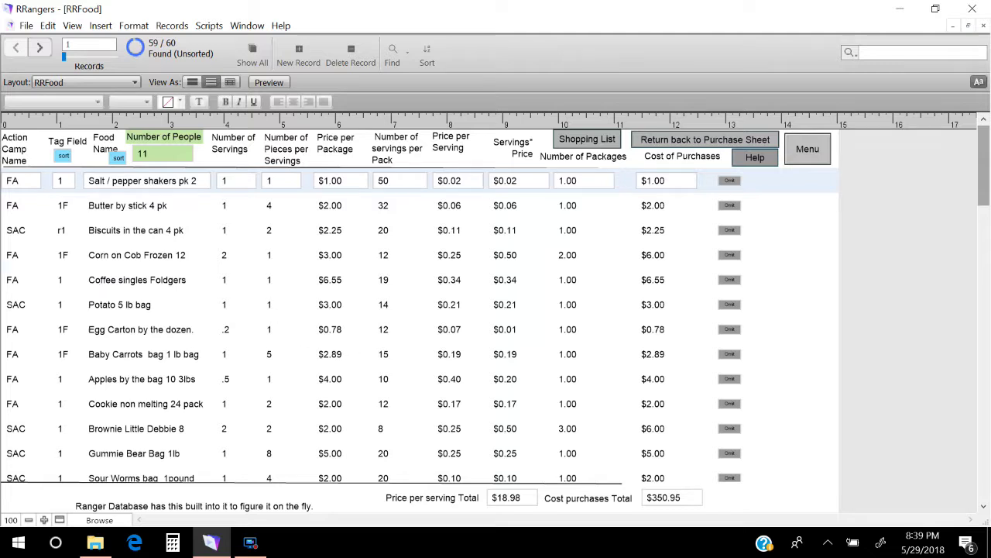
Clear the Action Camp Name of the salt and pepper shakers and replace the field with blank in all found records
{"action": "left_click", "coordinate": [26, 182]}
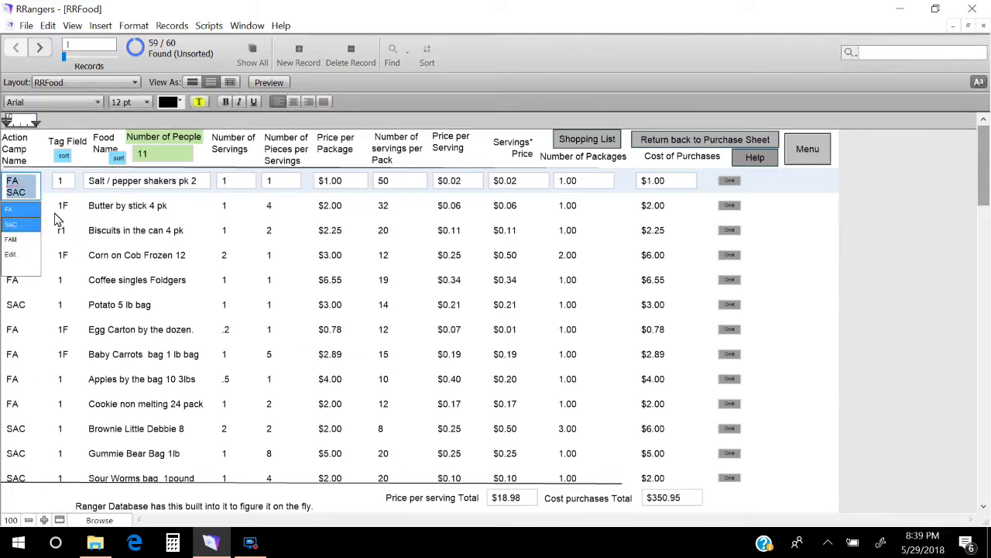
{"action": "key", "text": "BackSpace"}
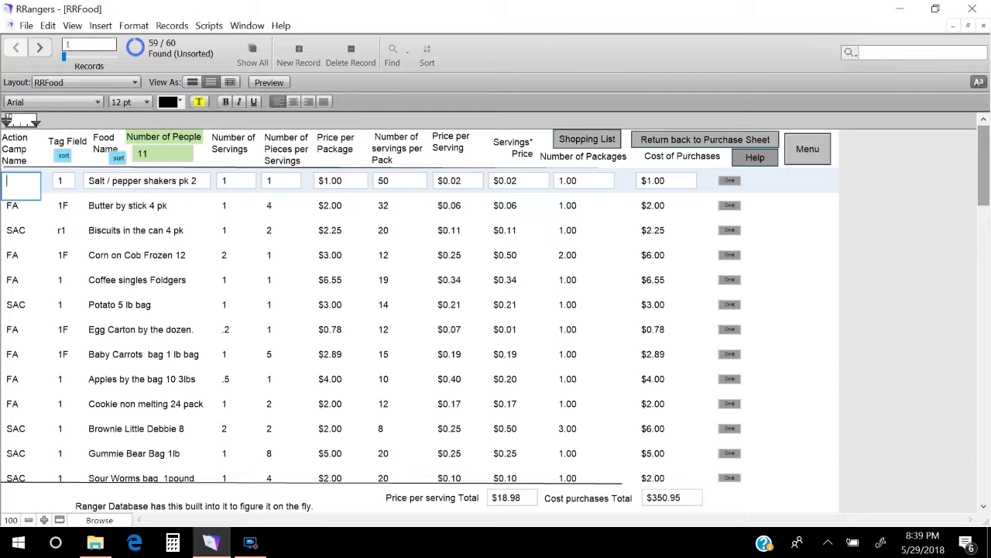
{"action": "left_click", "coordinate": [172, 26]}
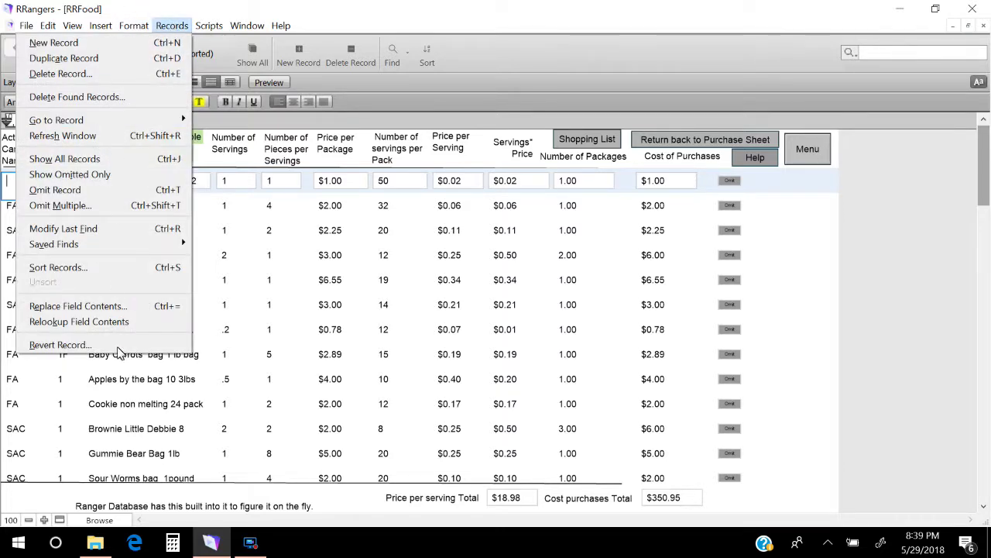
{"action": "left_click", "coordinate": [77, 306]}
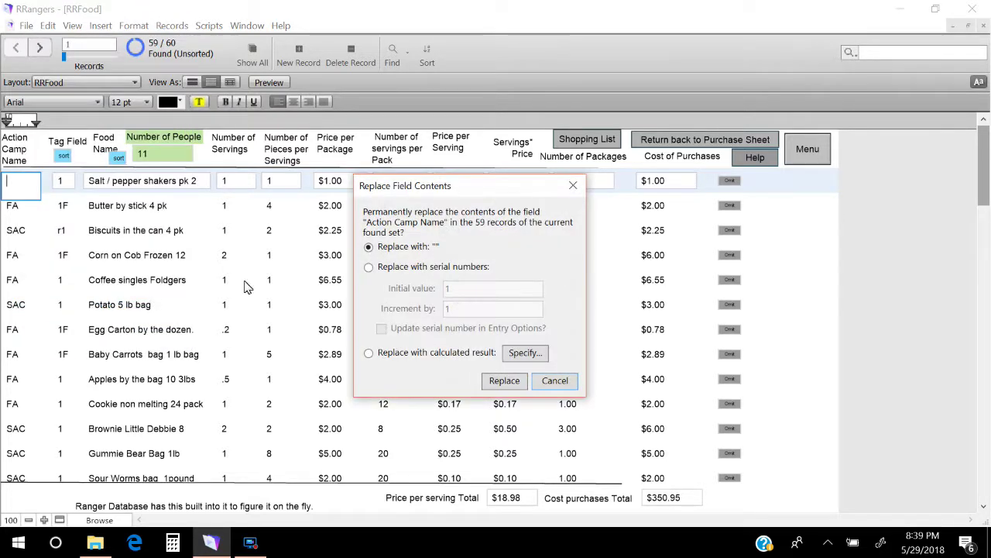
{"action": "left_click", "coordinate": [504, 380]}
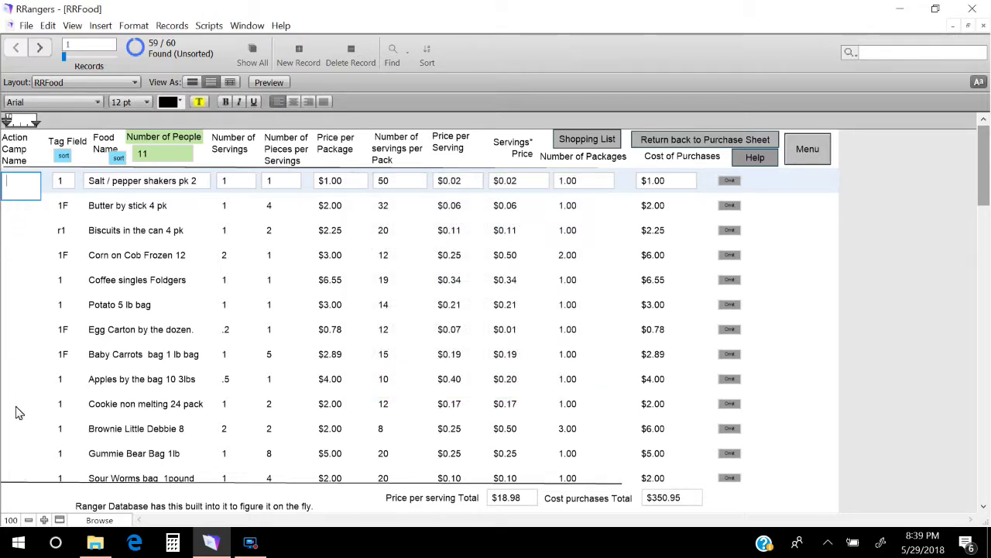
{"action": "scroll", "coordinate": [795, 306], "scroll_direction": "down", "scroll_amount": 15}
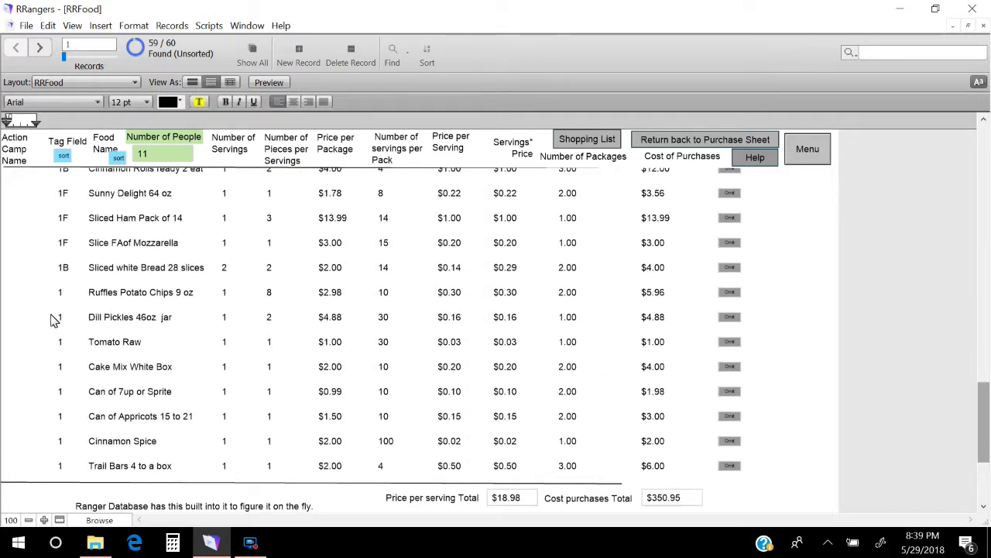
{"action": "scroll", "coordinate": [11, 334], "scroll_direction": "up", "scroll_amount": 15}
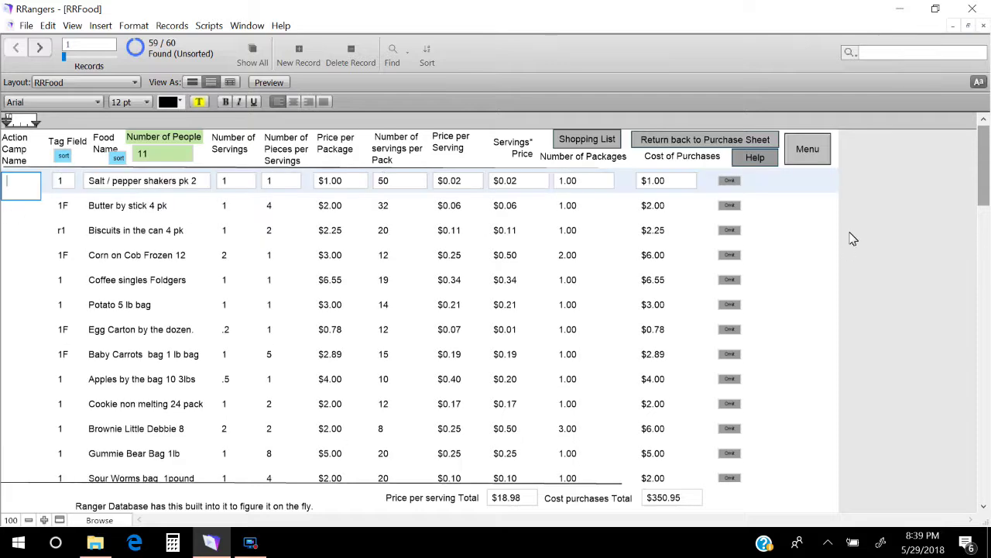
Consult the camp's supply and meal list, and assign the camp name FAM to the paper towels and the 300-pack of paper plates
{"action": "left_click", "coordinate": [810, 155]}
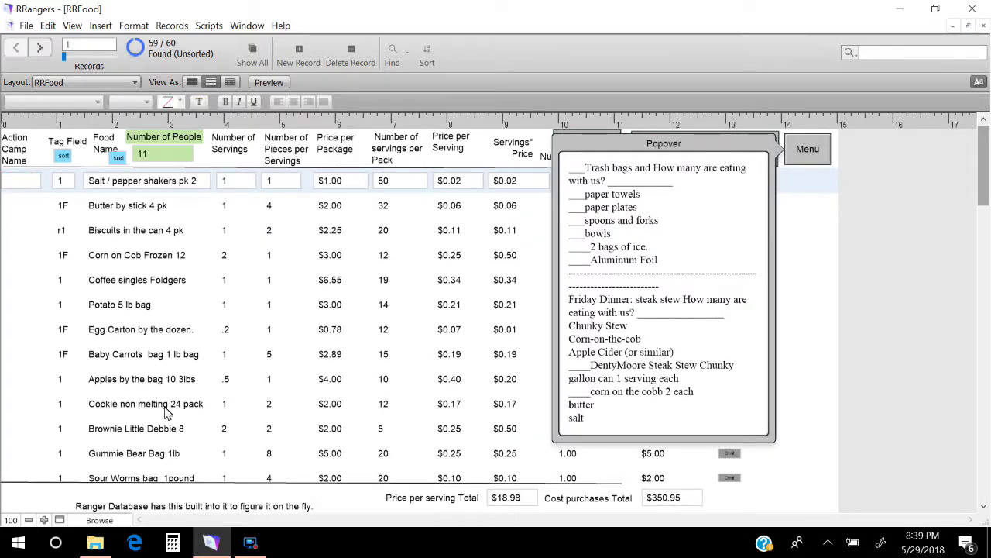
{"action": "scroll", "coordinate": [306, 405], "scroll_direction": "down", "scroll_amount": 10}
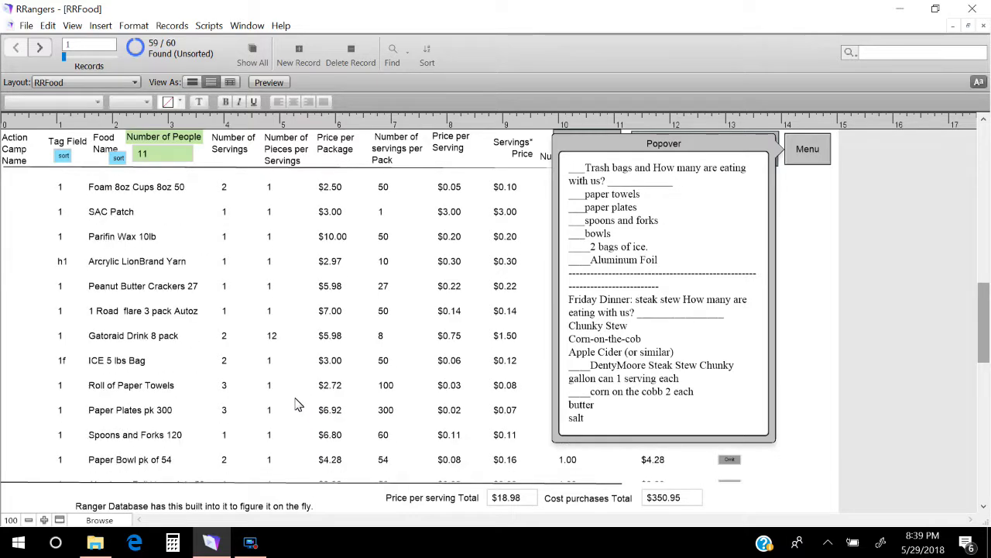
{"action": "left_click", "coordinate": [27, 391]}
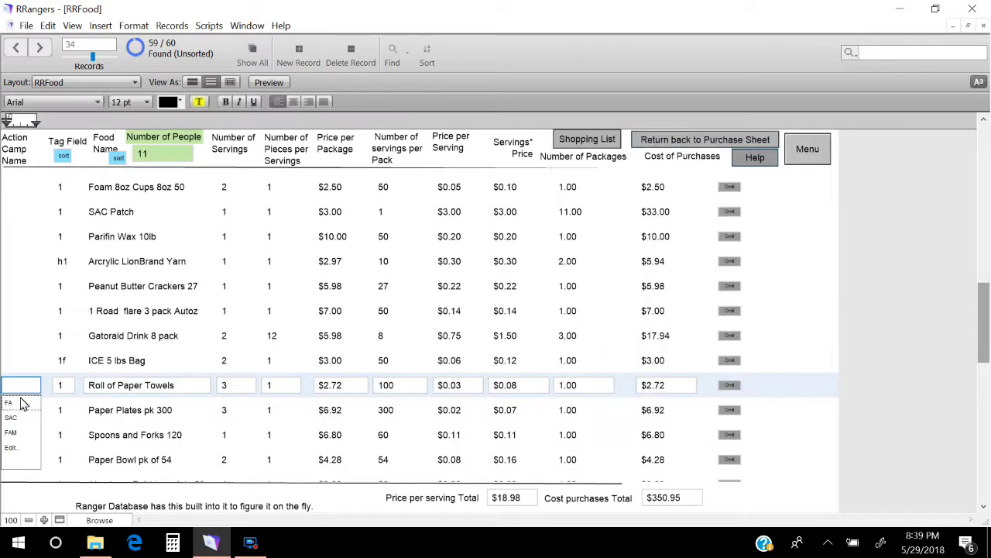
{"action": "left_click", "coordinate": [28, 438]}
{"action": "left_click", "coordinate": [24, 417]}
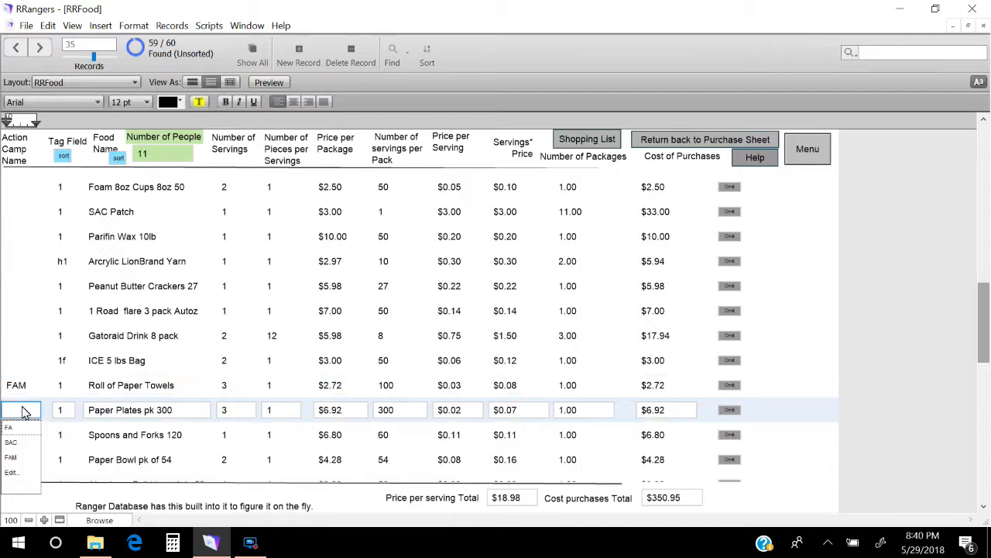
{"action": "left_click", "coordinate": [23, 460]}
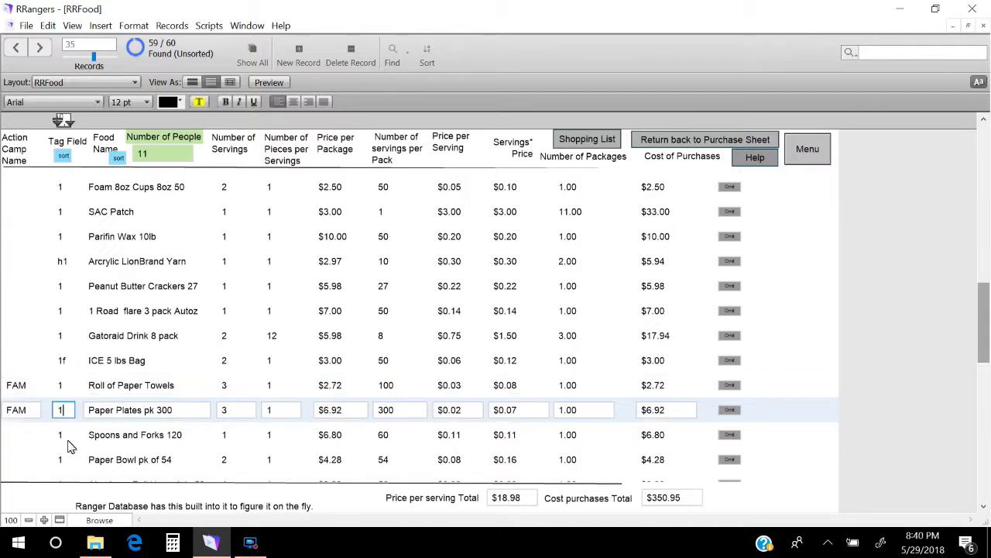
Assign the camp name FAM to the spoons and forks, the paper bowls and the Dinty Moore beef stew, consulting the camp's supply list
{"action": "left_click", "coordinate": [15, 438]}
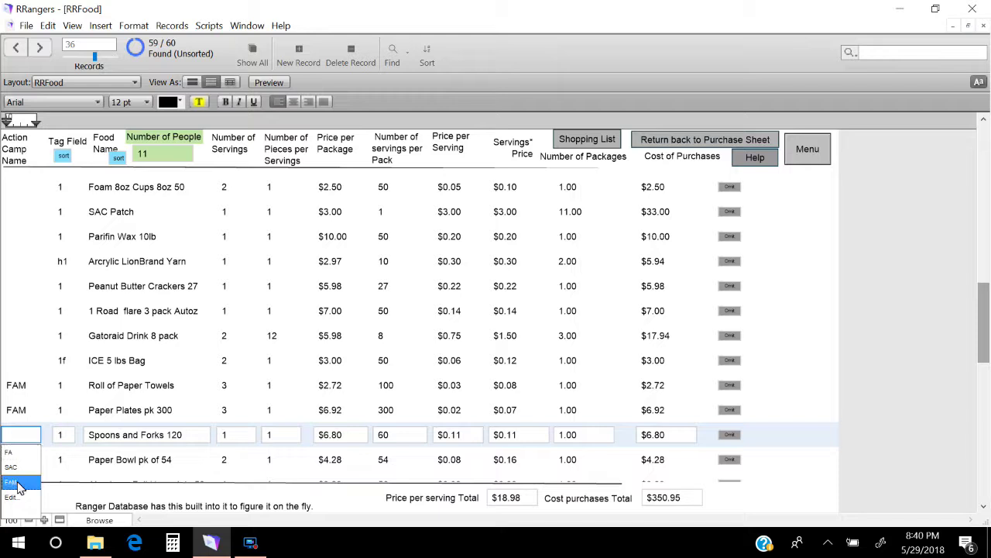
{"action": "left_click", "coordinate": [17, 483]}
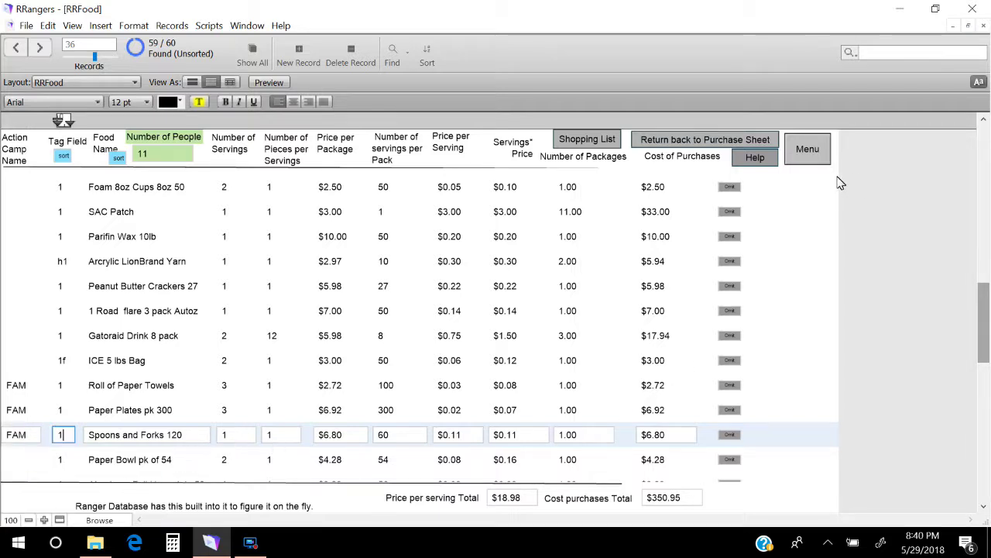
{"action": "left_click", "coordinate": [808, 151]}
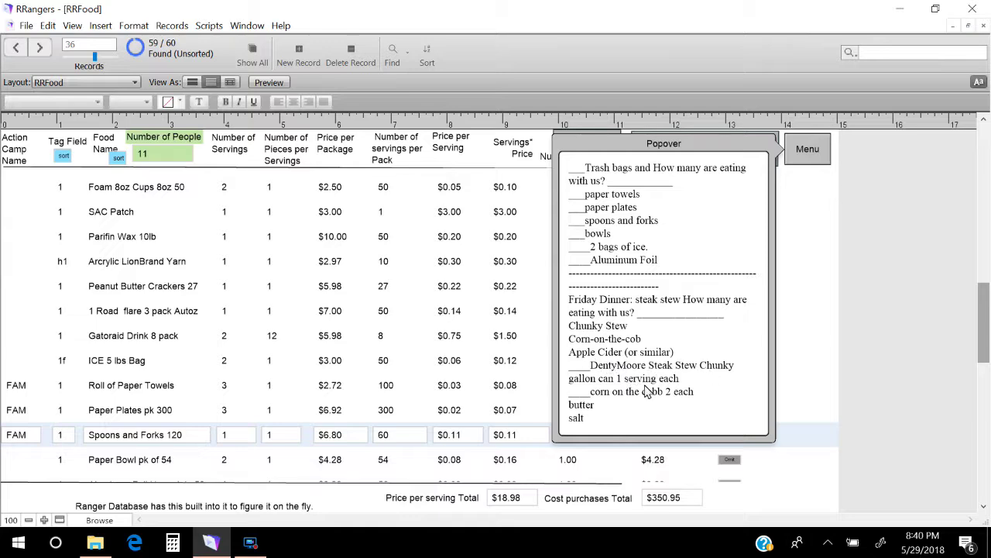
{"action": "scroll", "coordinate": [95, 361], "scroll_direction": "down", "scroll_amount": 3}
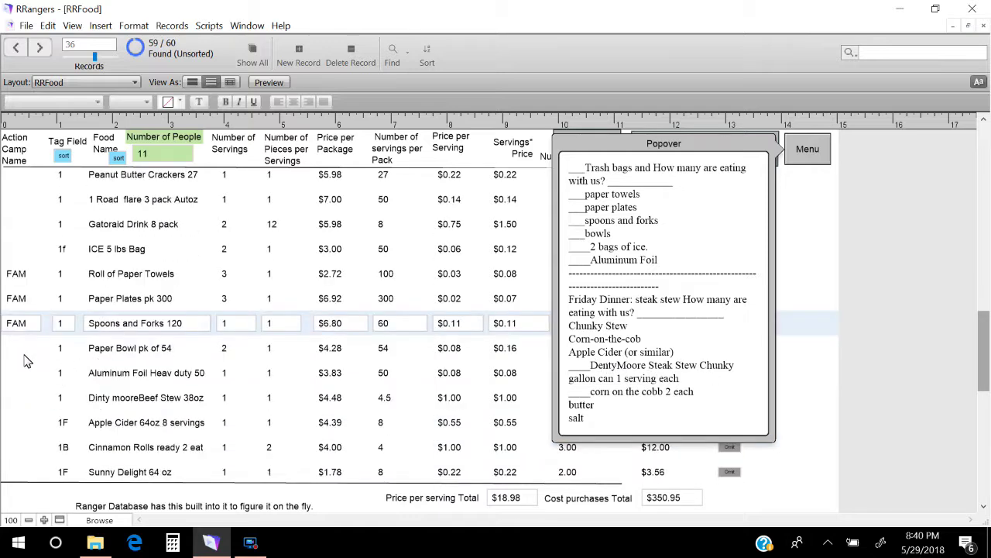
{"action": "left_click", "coordinate": [27, 352]}
{"action": "left_click", "coordinate": [12, 396]}
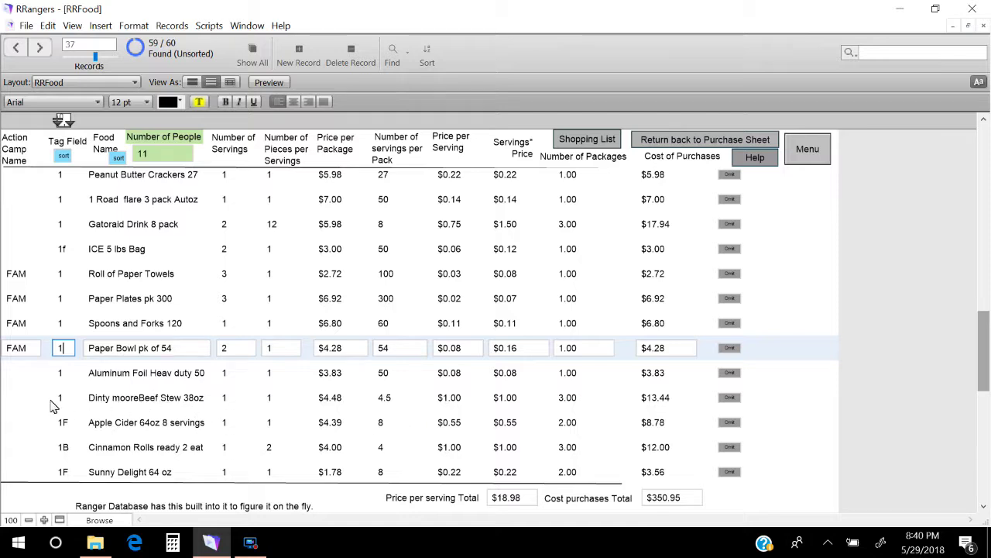
{"action": "left_click", "coordinate": [16, 399]}
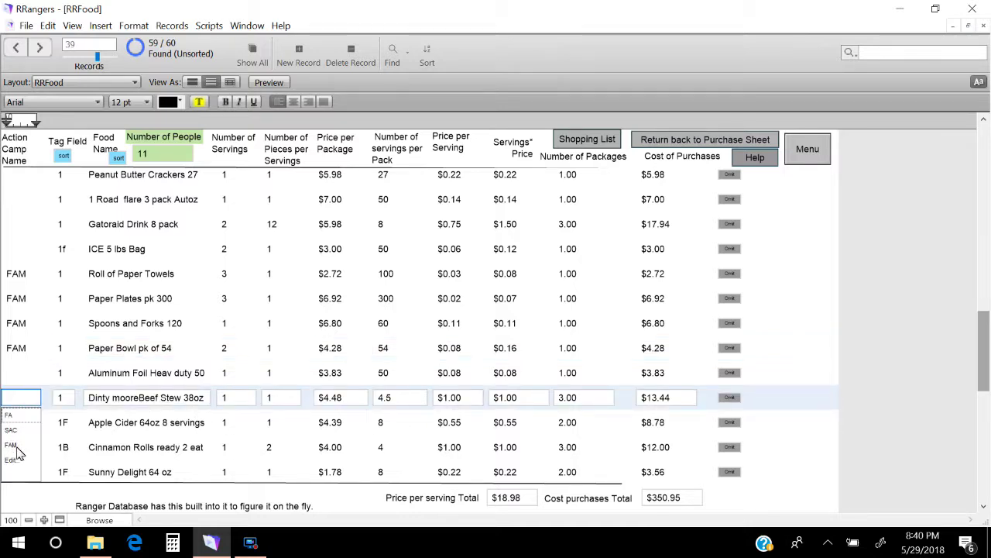
{"action": "left_click", "coordinate": [15, 447]}
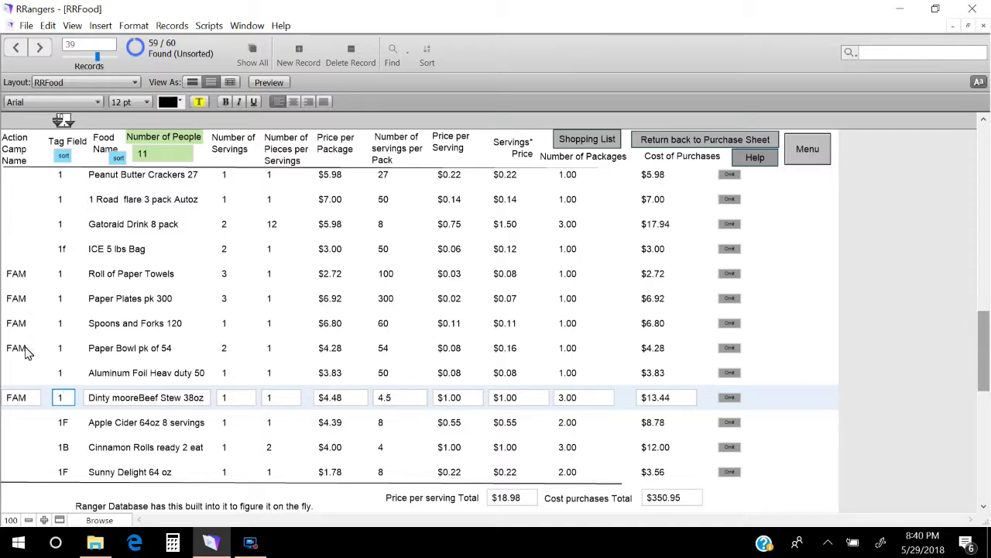
Read through the camp's meal list down to the Saturday meals and look for the matching items in the food records
{"action": "scroll", "coordinate": [225, 312], "scroll_direction": "down", "scroll_amount": 3}
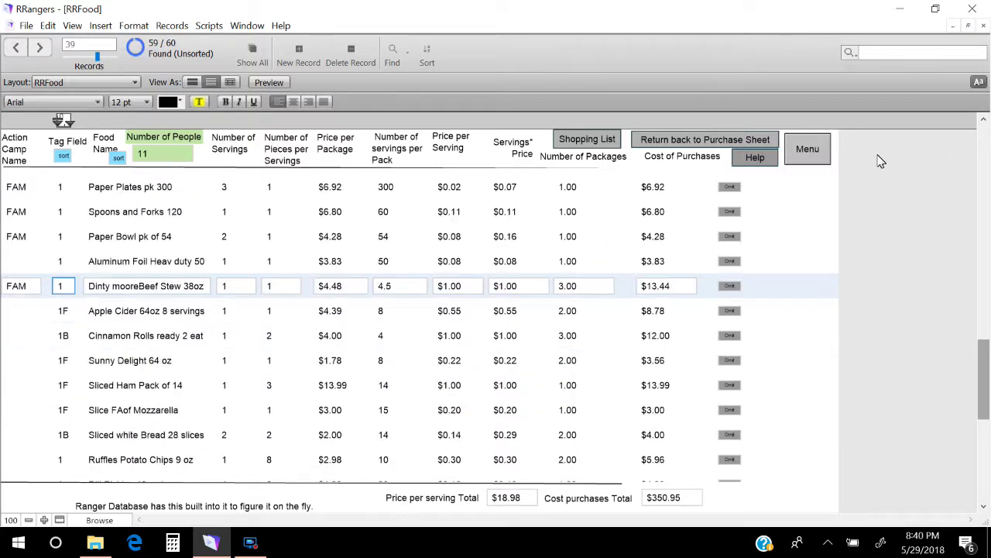
{"action": "left_click", "coordinate": [809, 157]}
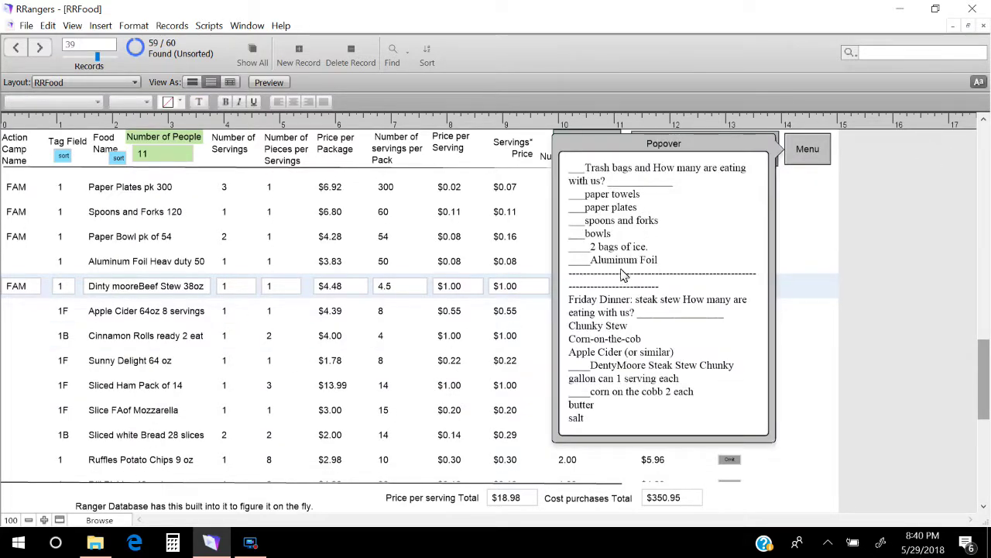
{"action": "scroll", "coordinate": [656, 333], "scroll_direction": "down", "scroll_amount": 7}
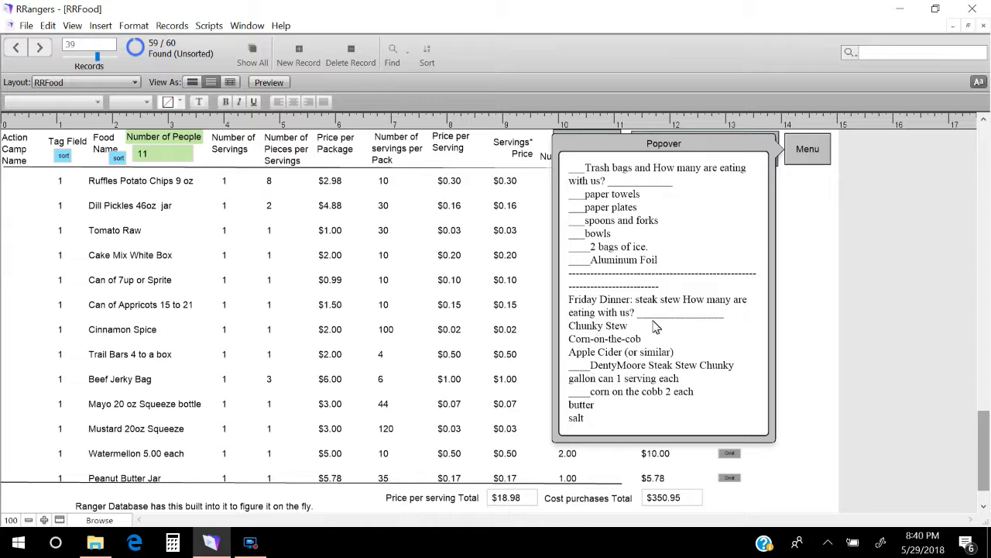
{"action": "left_click", "coordinate": [632, 330]}
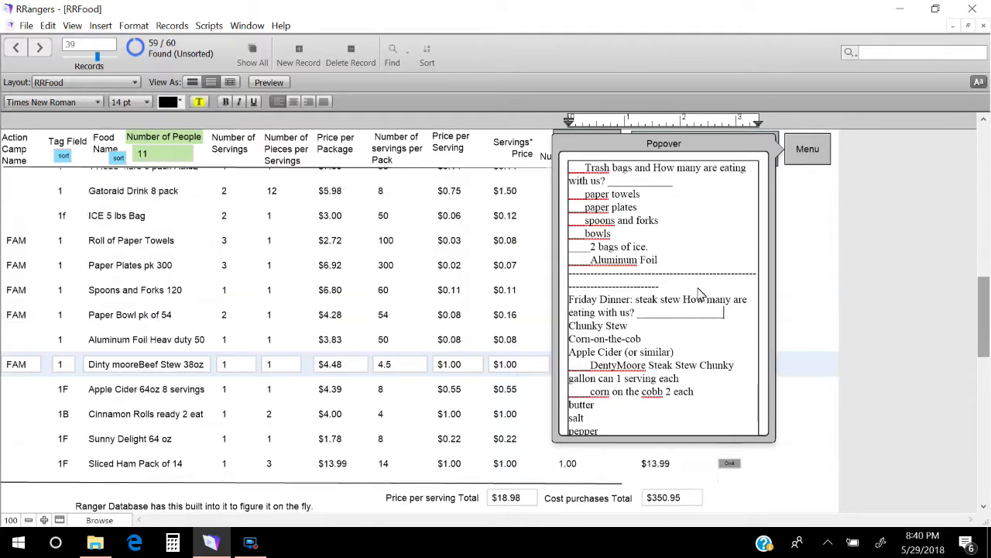
{"action": "scroll", "coordinate": [697, 298], "scroll_direction": "up", "scroll_amount": 4}
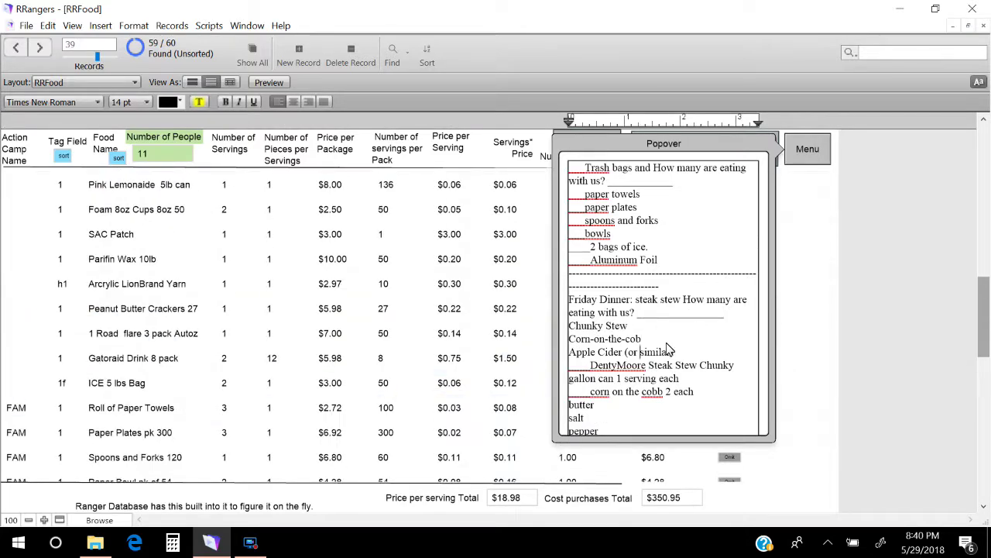
{"action": "scroll", "coordinate": [670, 349], "scroll_direction": "down", "scroll_amount": 10}
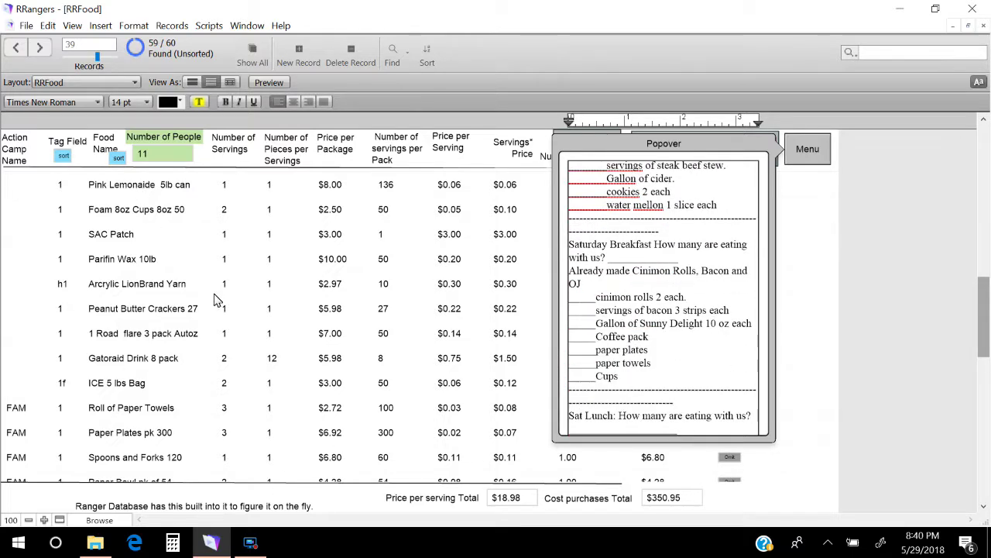
{"action": "scroll", "coordinate": [216, 300], "scroll_direction": "up", "scroll_amount": 14}
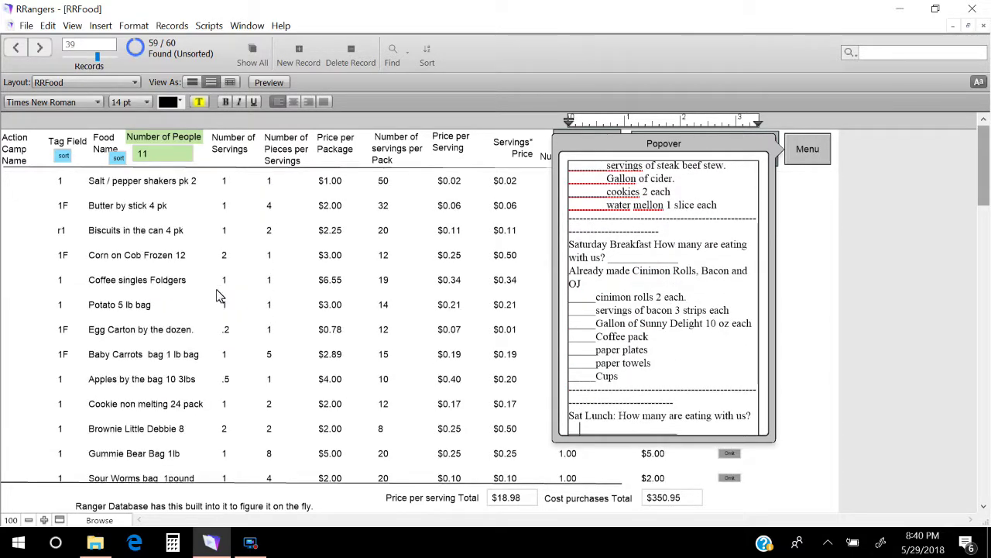
{"action": "scroll", "coordinate": [186, 290], "scroll_direction": "down", "scroll_amount": 8}
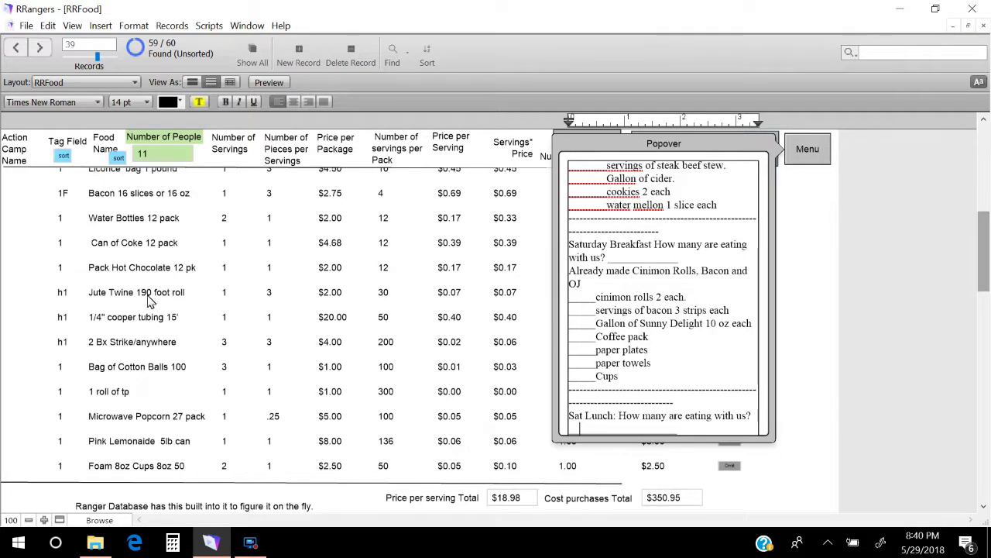
Find the food records whose name starts with "cin" and assign the camp name FAM to the ready-to-eat cinnamon rolls
{"action": "left_click", "coordinate": [153, 203]}
{"action": "key", "text": "ctrl+f"}
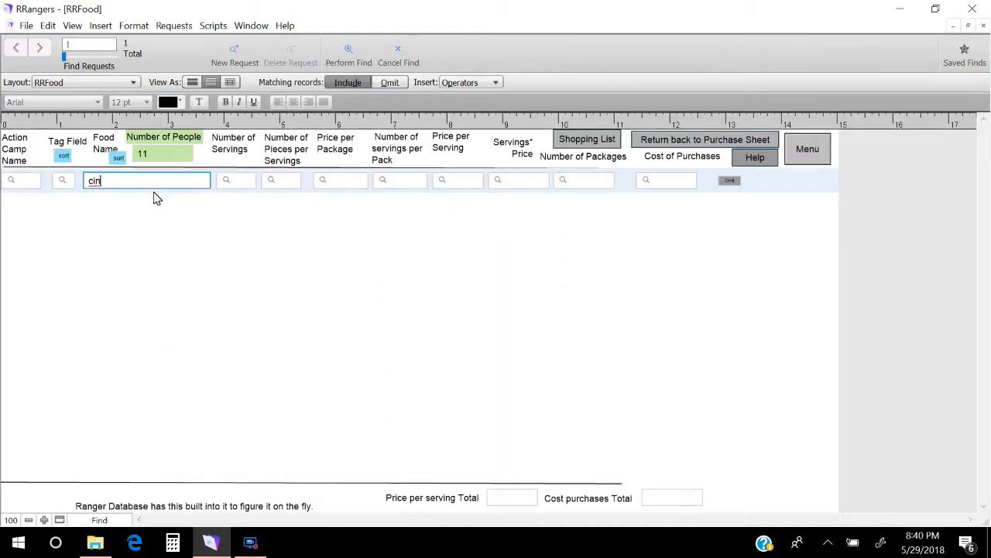
{"action": "key", "text": "Return"}
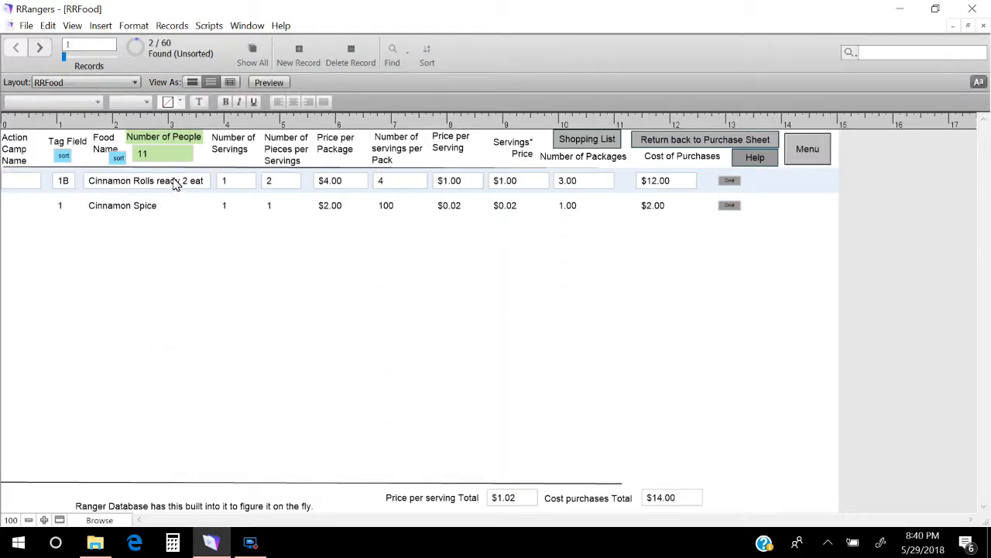
{"action": "left_click", "coordinate": [17, 182]}
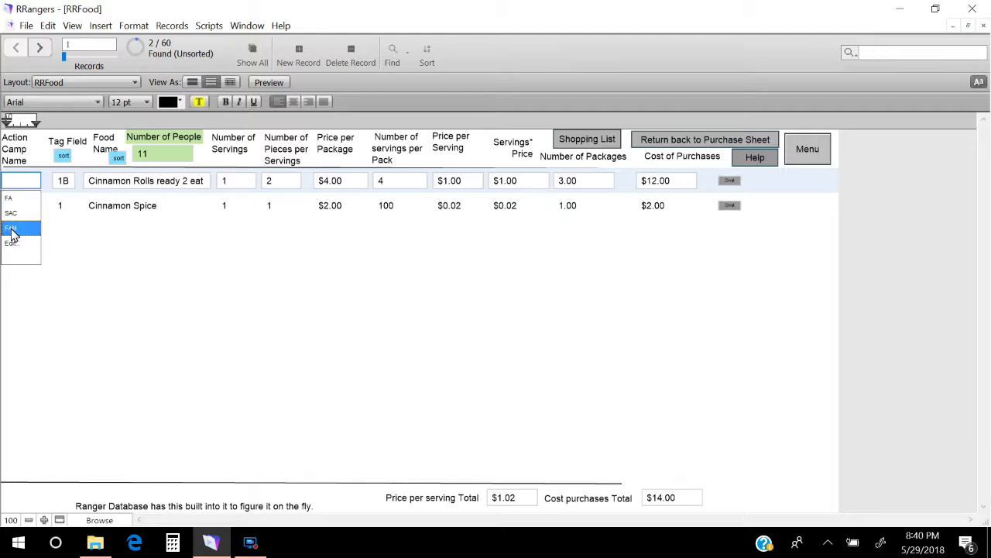
{"action": "left_click", "coordinate": [11, 228]}
{"action": "left_click", "coordinate": [217, 274]}
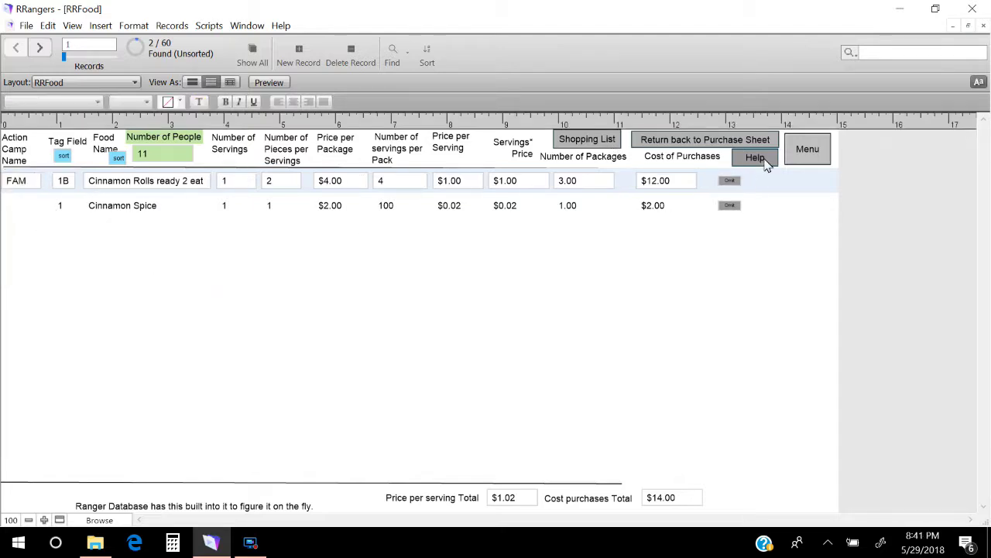
Show all food records and assign the camp name FAM to the Hefty expandable trash bags
{"action": "left_click", "coordinate": [255, 57]}
{"action": "scroll", "coordinate": [250, 340], "scroll_direction": "down", "scroll_amount": 6}
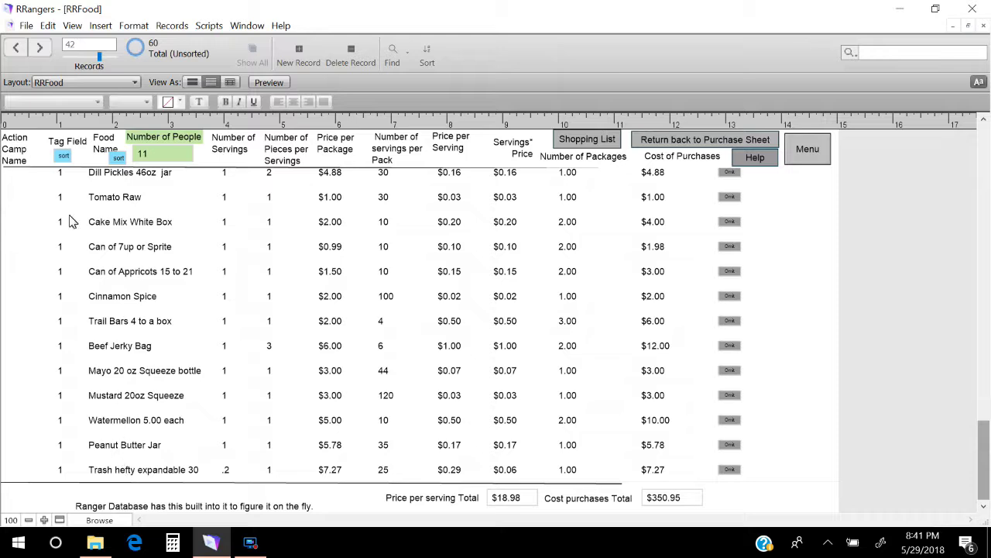
{"action": "left_click", "coordinate": [19, 471]}
{"action": "left_click", "coordinate": [19, 425]}
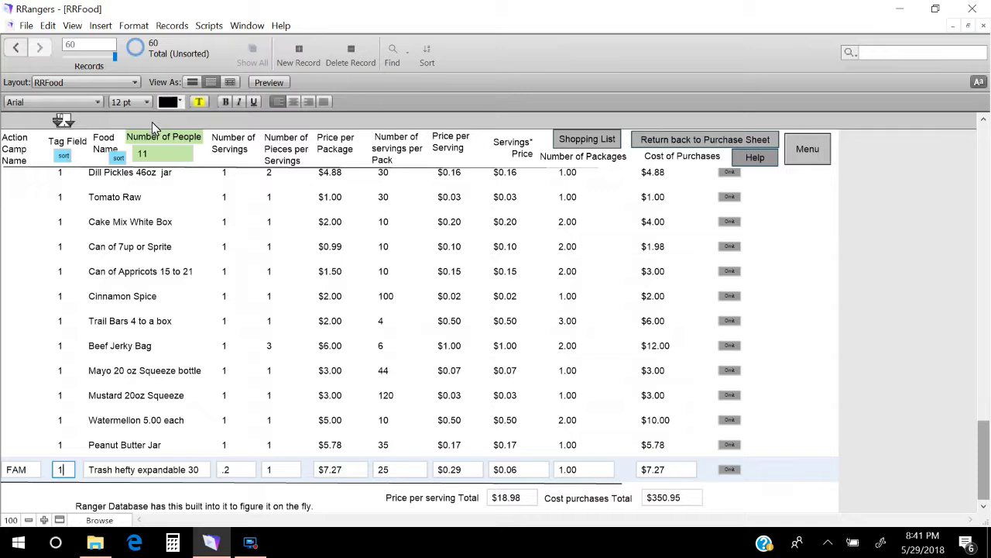
Find all food records with the Action Camp Name FAM
{"action": "left_click", "coordinate": [390, 62]}
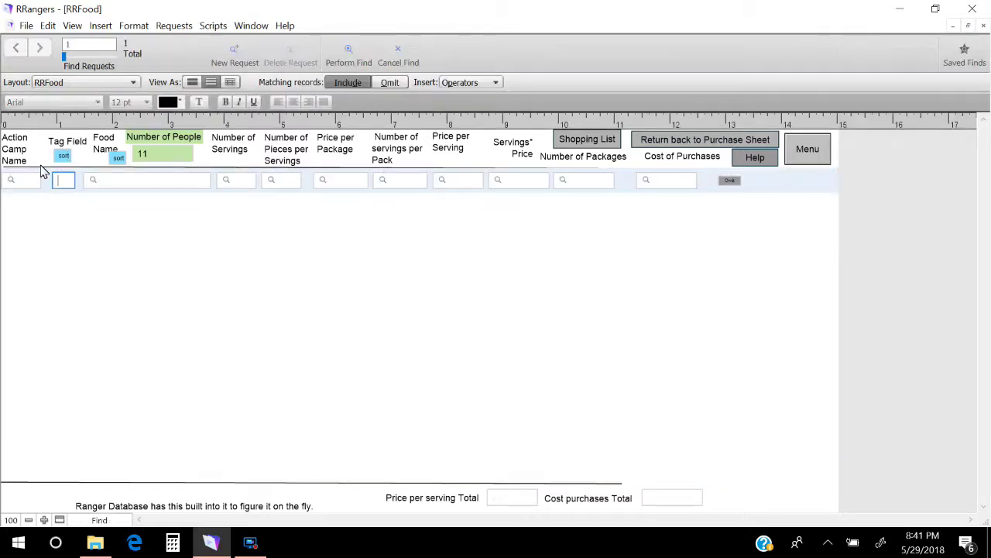
{"action": "left_click", "coordinate": [27, 185]}
{"action": "left_click", "coordinate": [13, 227]}
{"action": "left_click", "coordinate": [348, 54]}
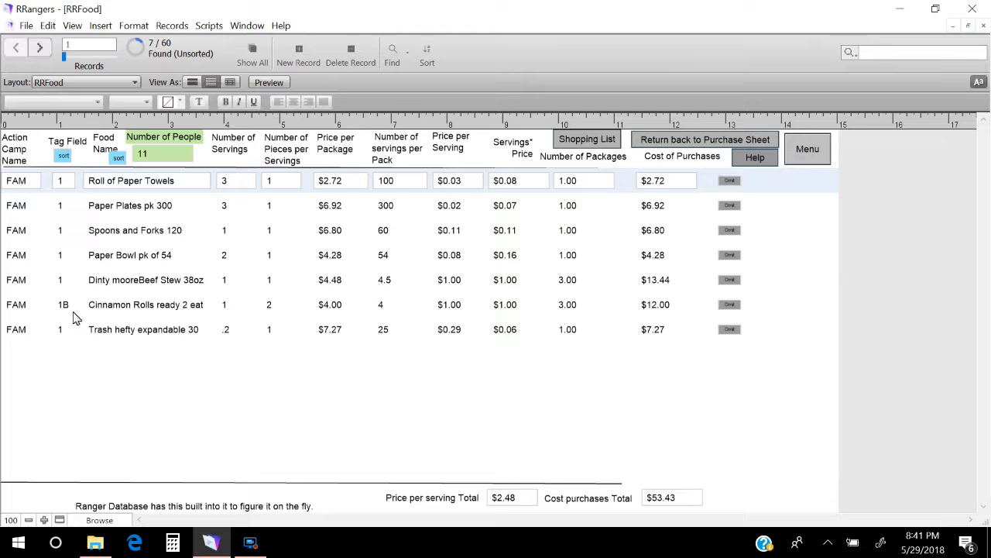
Show all food records again and browse the complete list to its end
{"action": "left_click", "coordinate": [261, 63]}
{"action": "scroll", "coordinate": [306, 298], "scroll_direction": "down", "scroll_amount": 6}
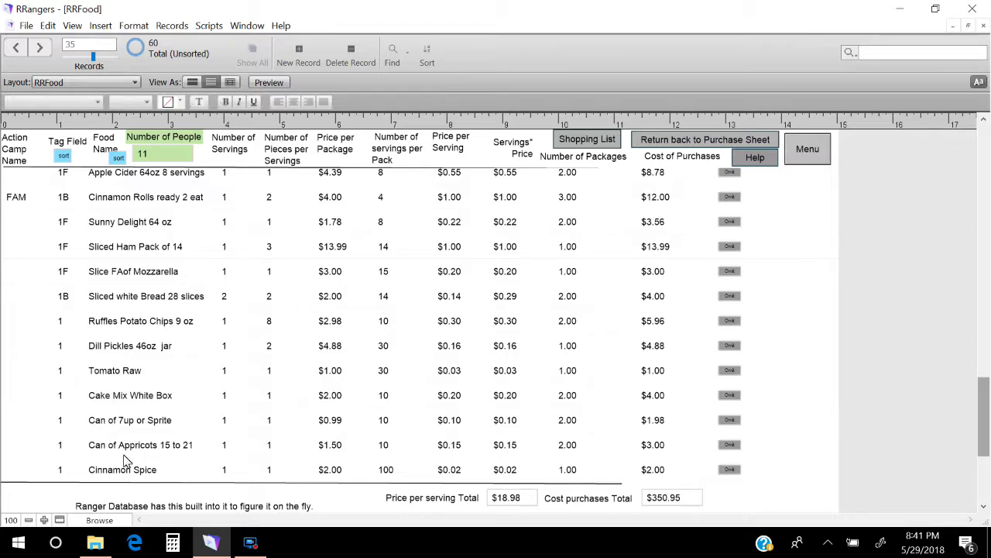
{"action": "scroll", "coordinate": [190, 445], "scroll_direction": "down", "scroll_amount": 1}
{"action": "scroll", "coordinate": [194, 442], "scroll_direction": "down", "scroll_amount": 1}
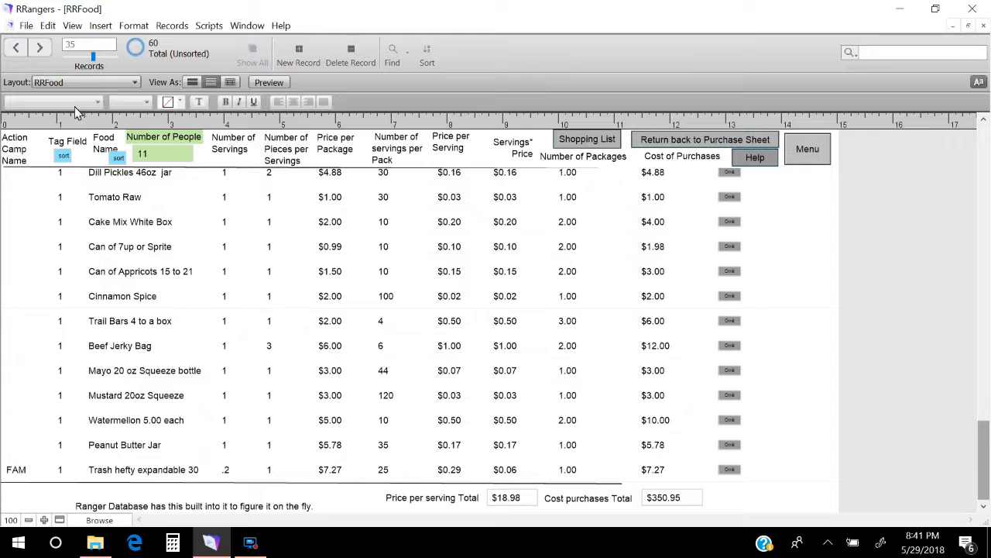
Narrow the full food list back down to the items assigned to the camp FAM
{"action": "left_click", "coordinate": [392, 66]}
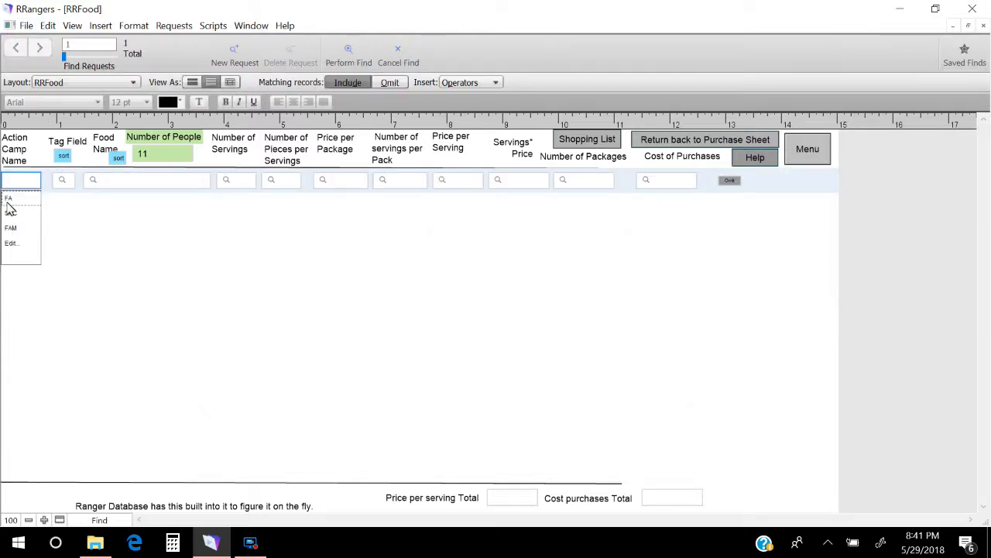
{"action": "left_click", "coordinate": [17, 228]}
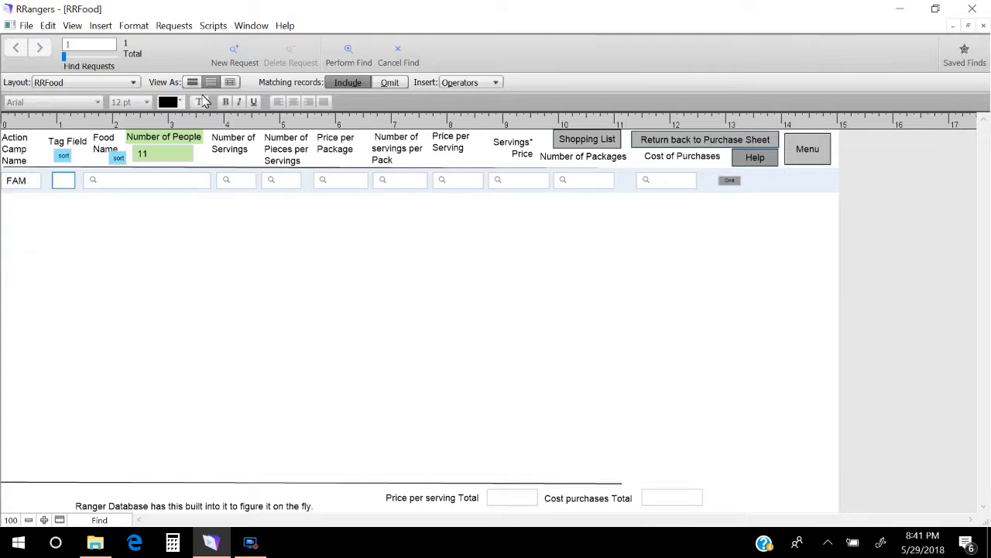
{"action": "left_click", "coordinate": [349, 58]}
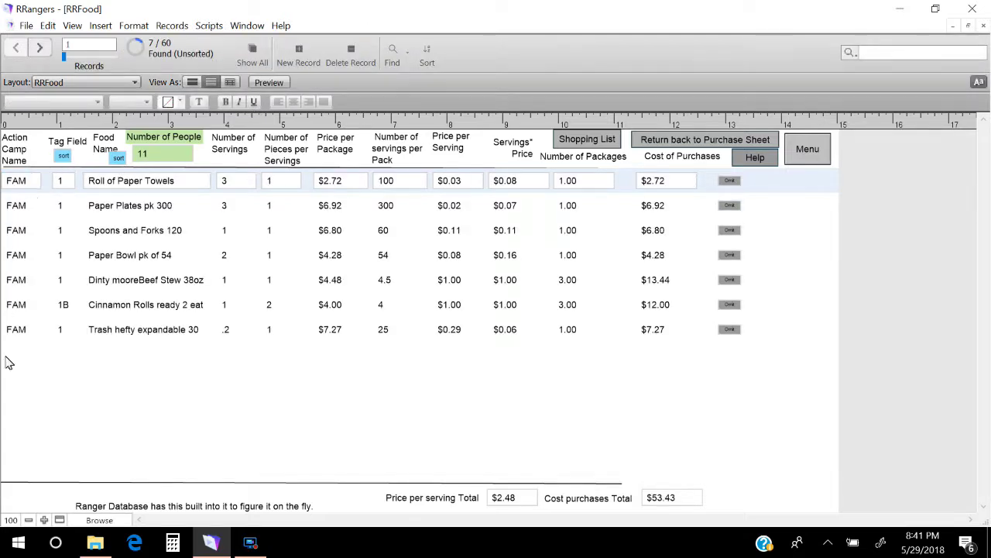